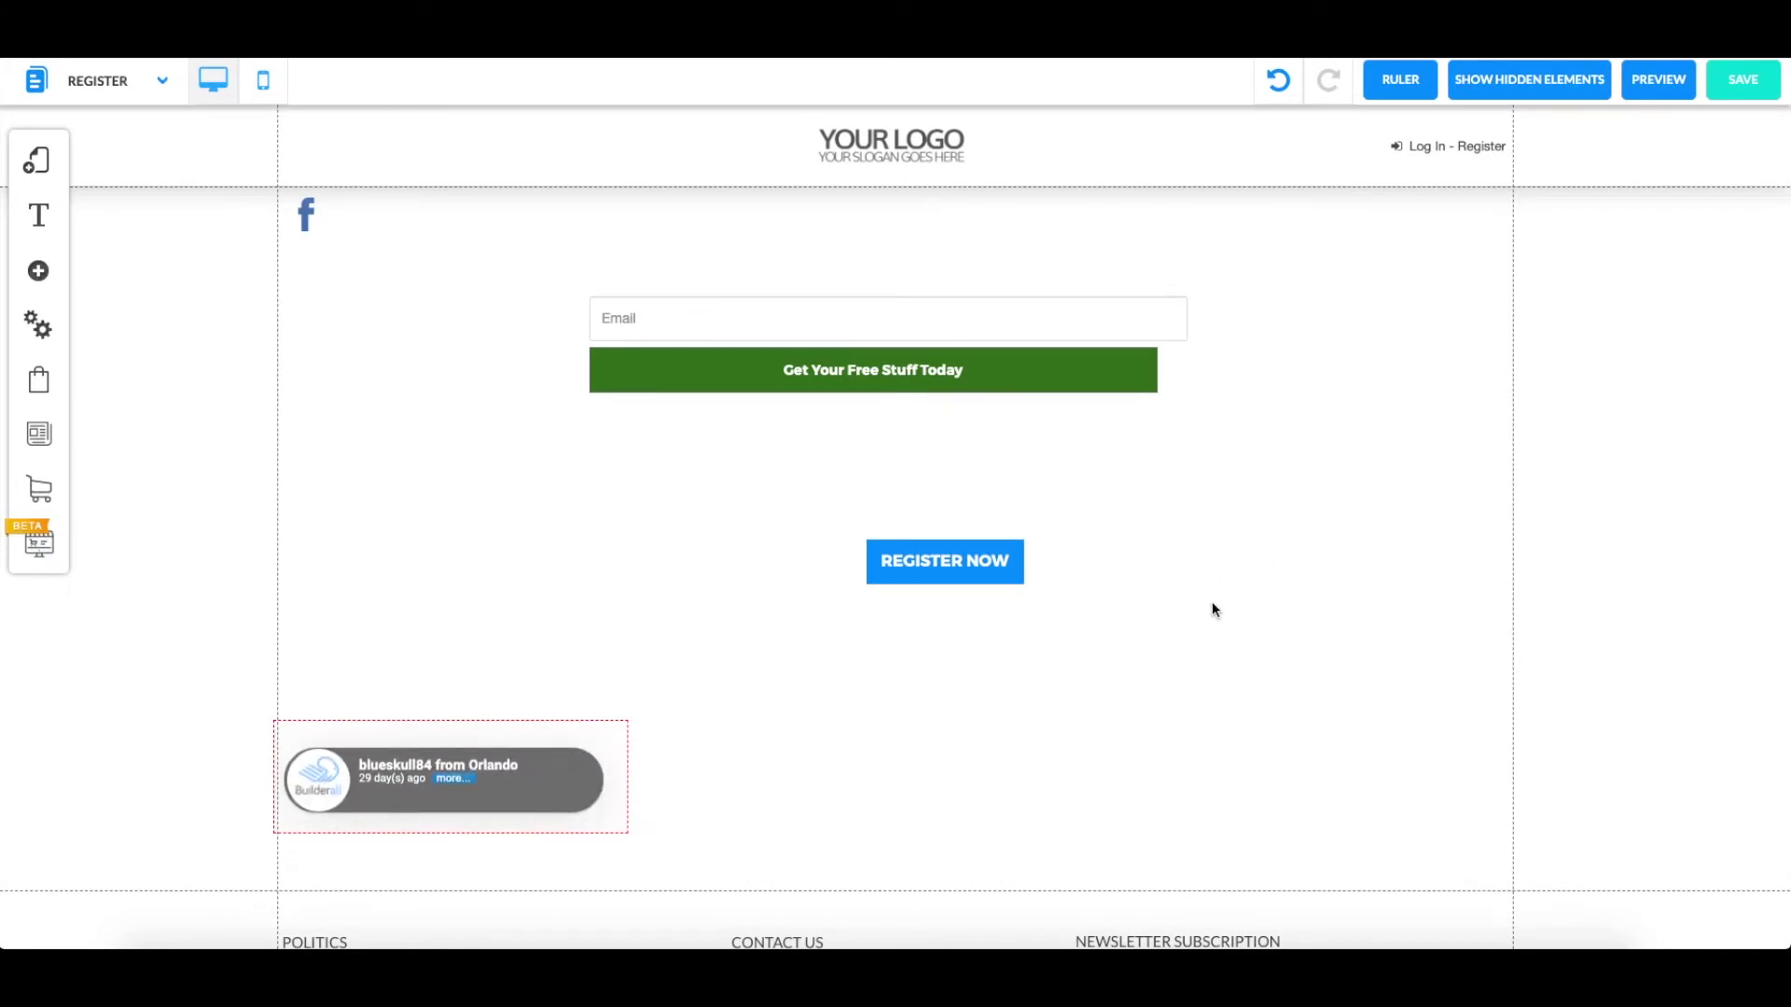
- From My Layouts, browse the Membership Funnel pages and open the members area layout's Home 1 page
click(36, 160)
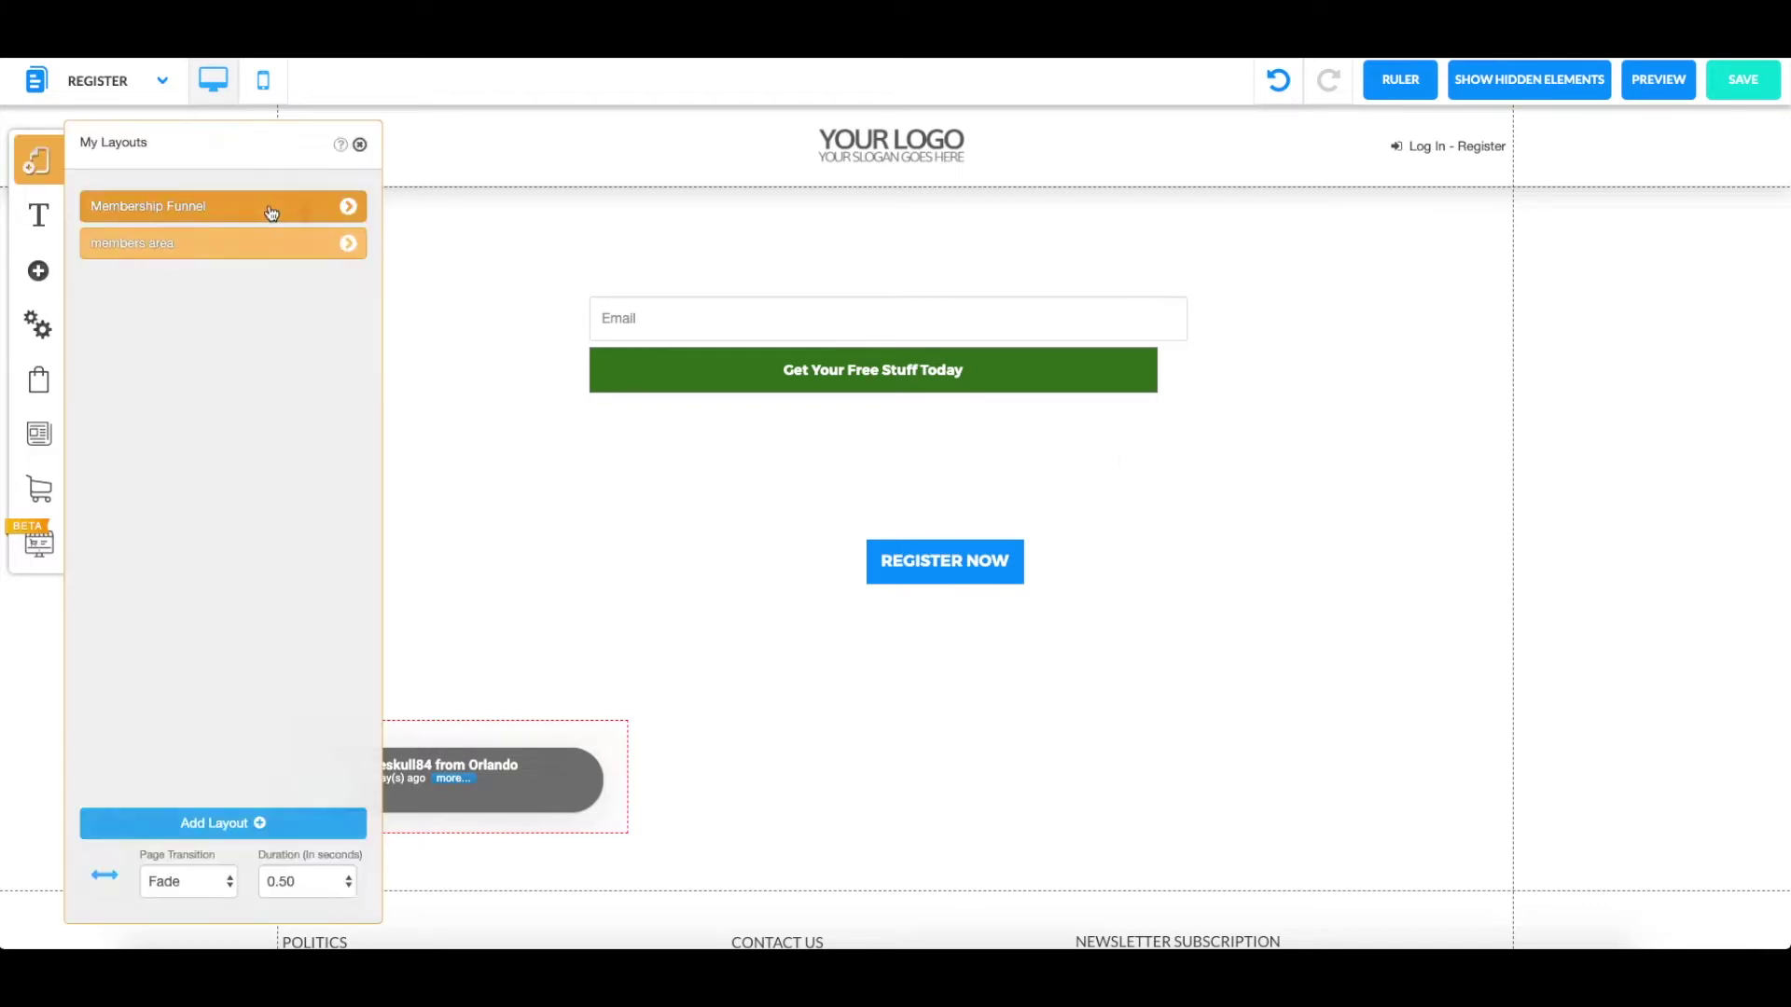
click(358, 208)
click(164, 415)
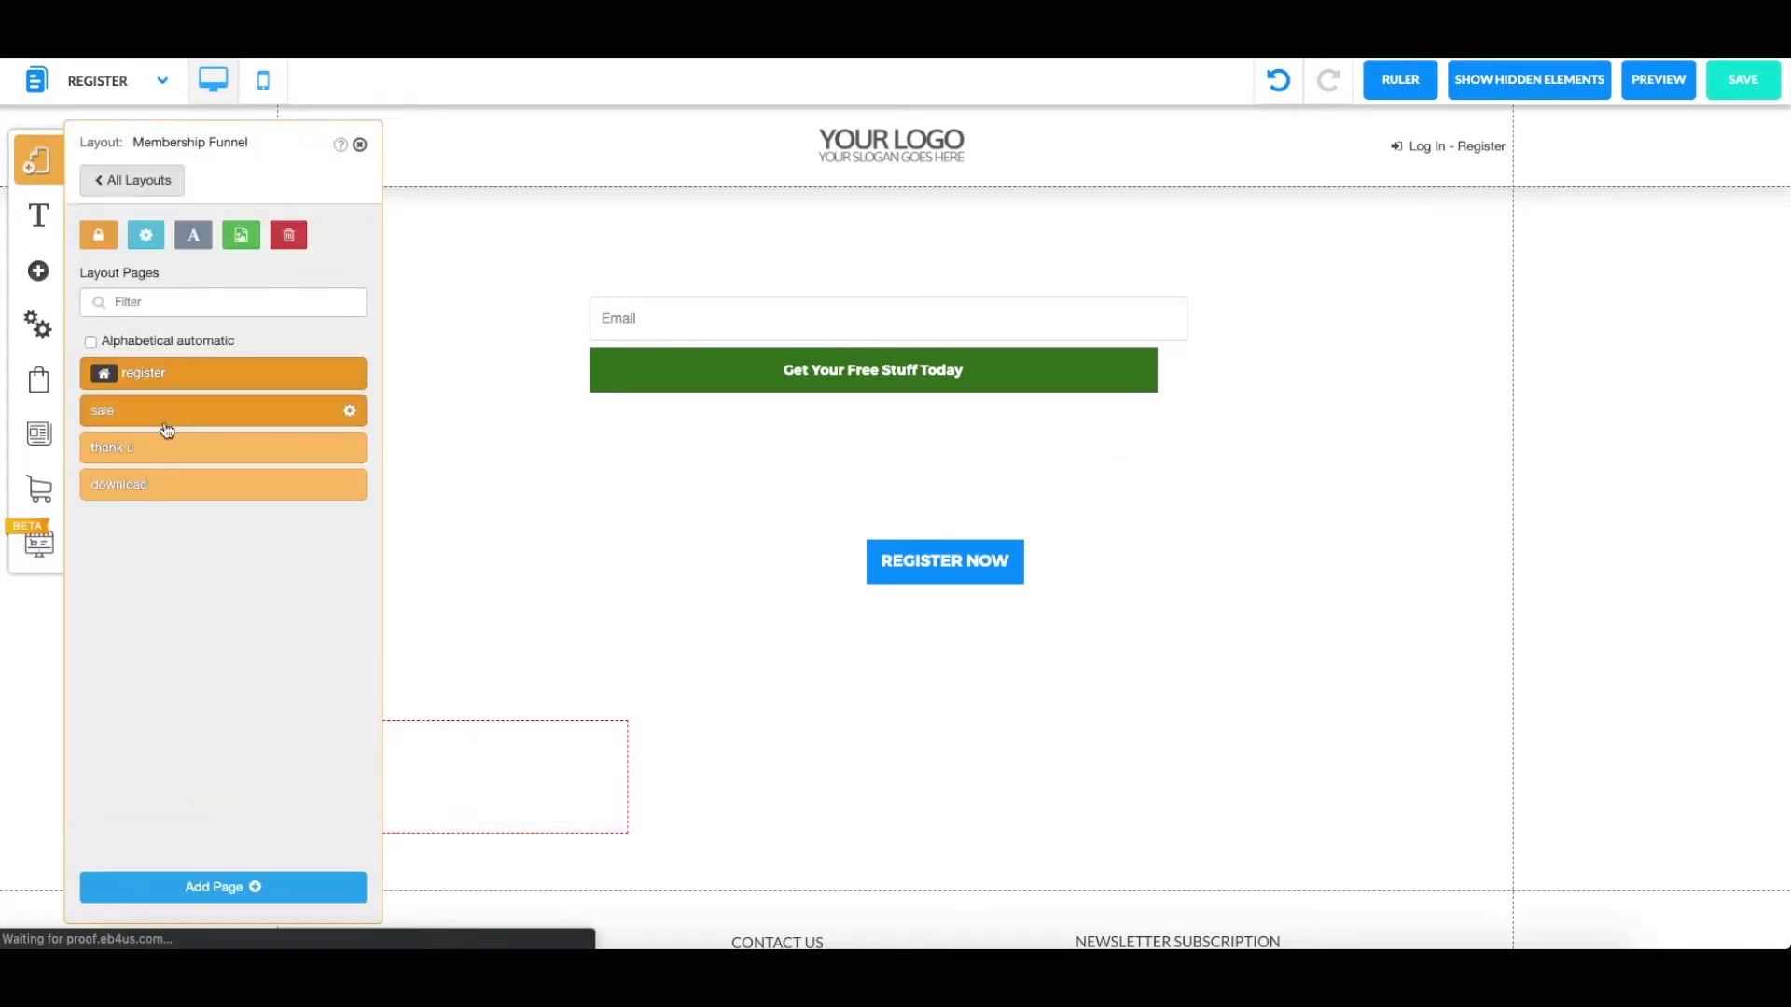
click(149, 242)
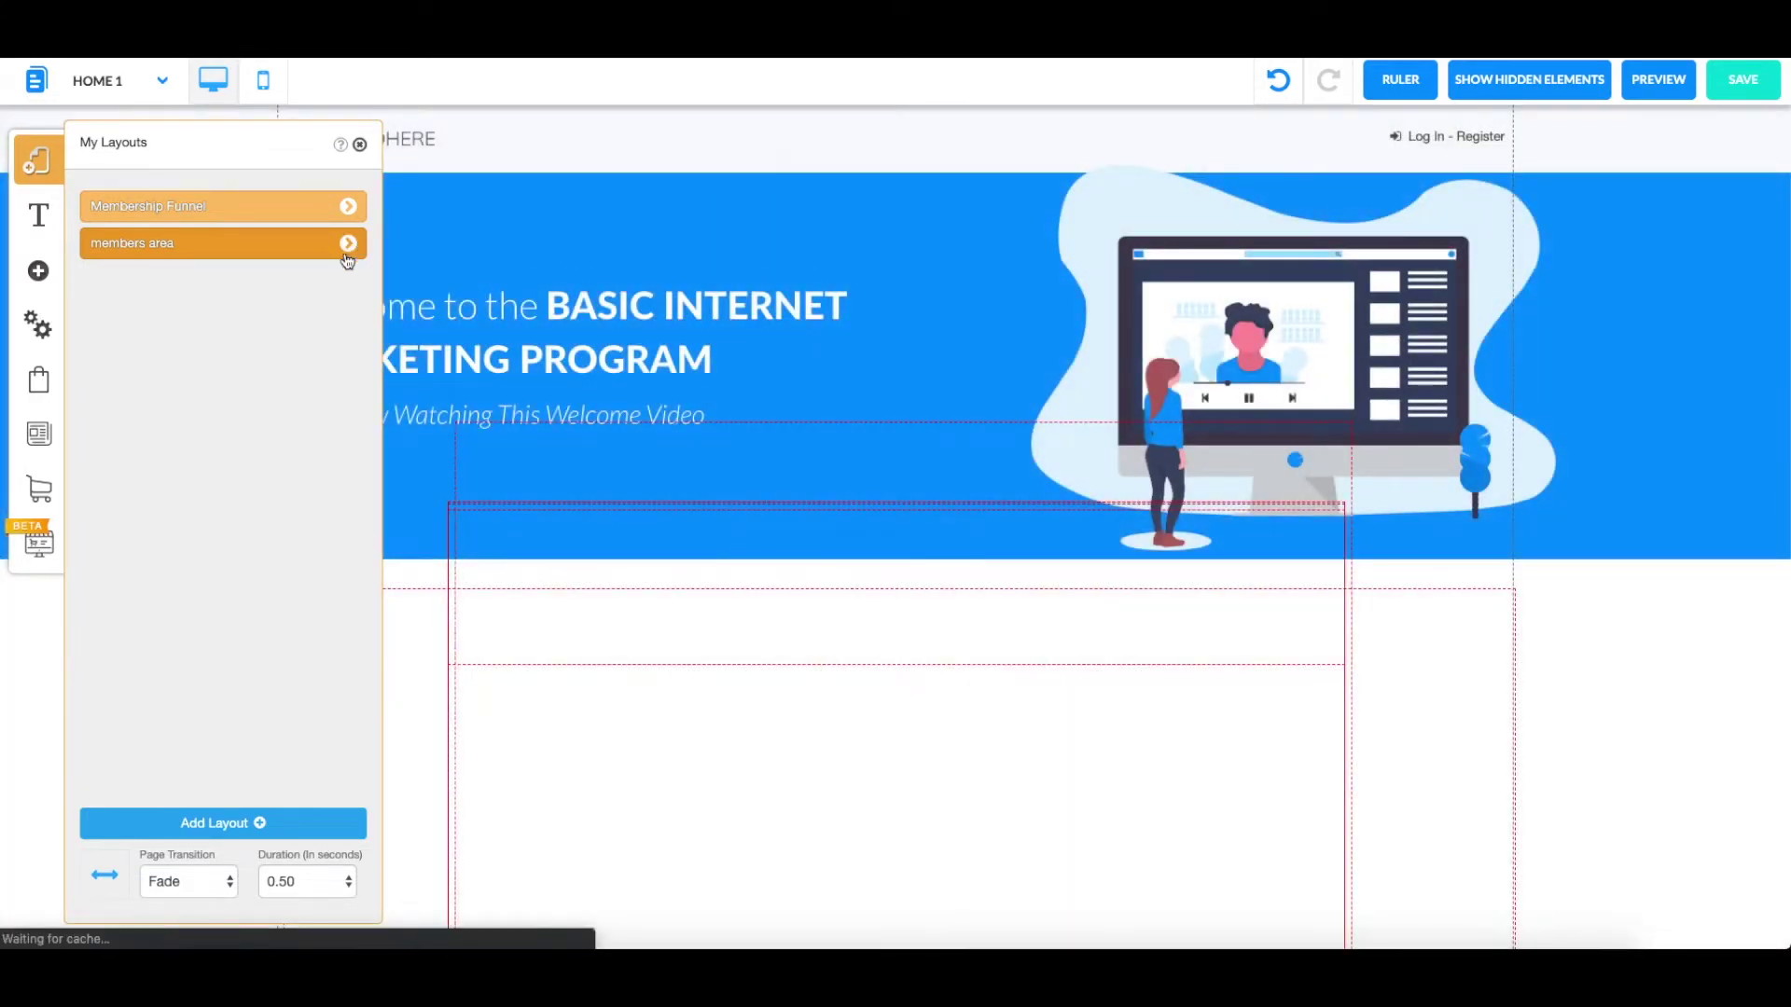
click(349, 248)
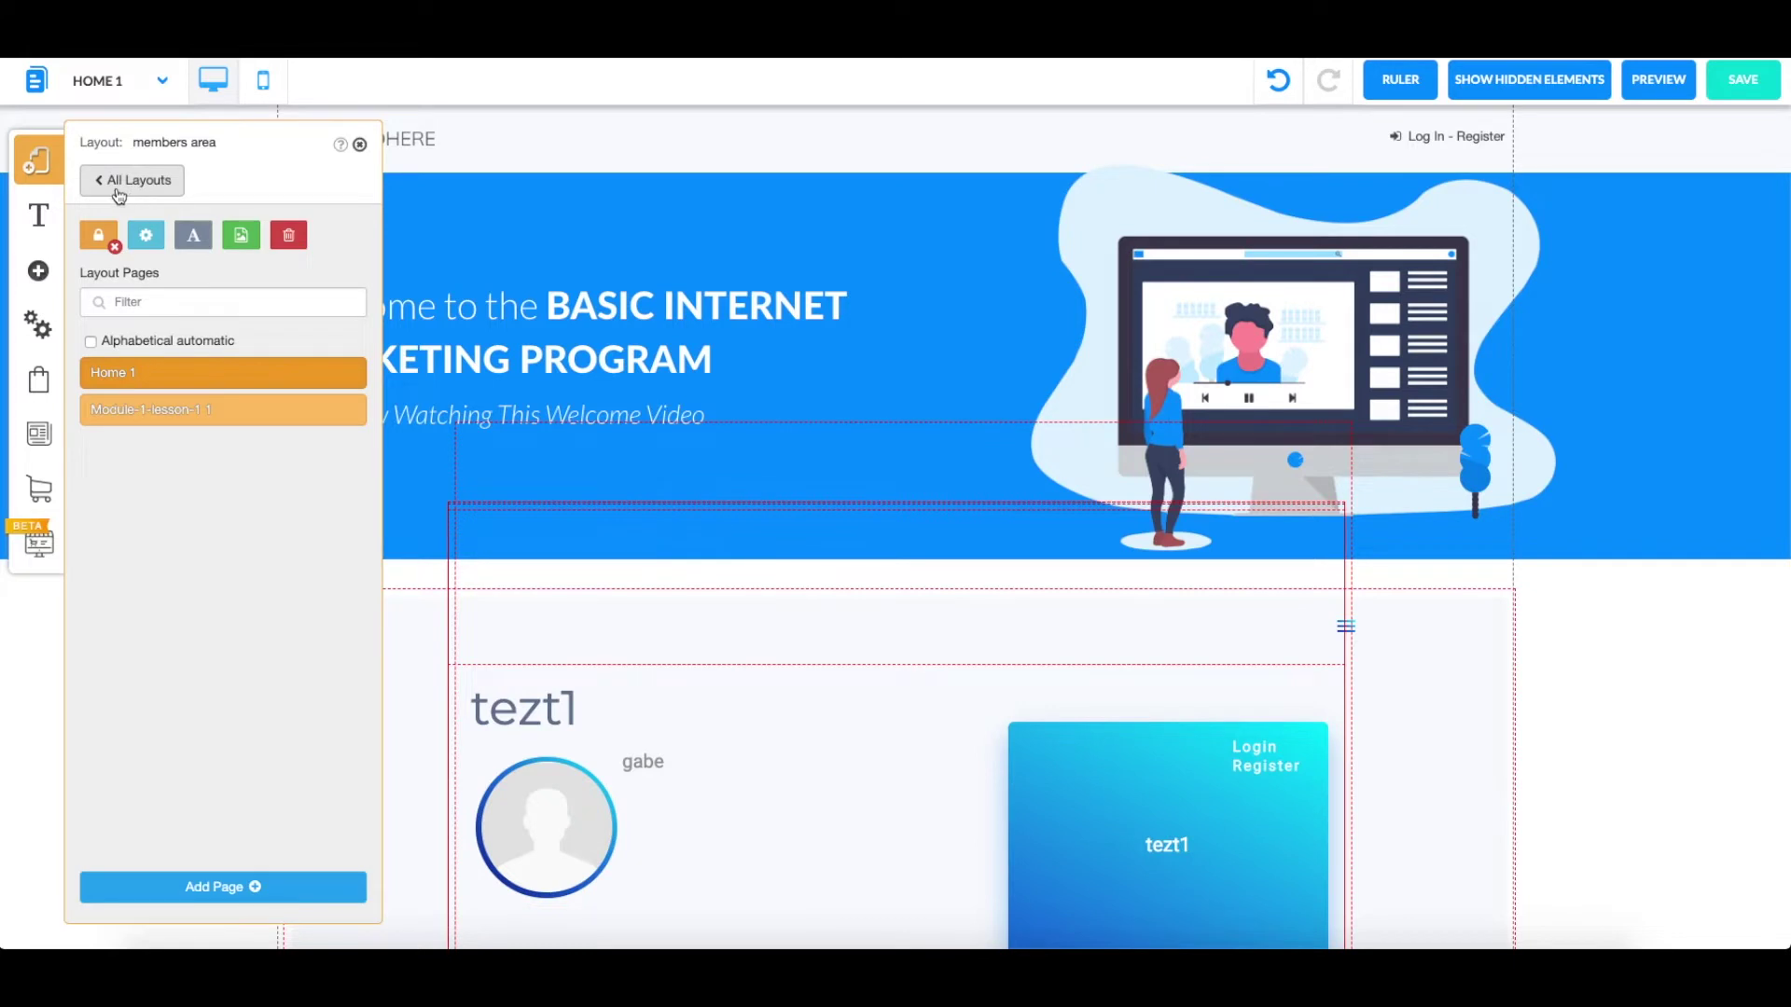
- In the members area's Restricted Area Settings, set Checkout to 'Create page, create Checkout and Link with Current Restricted Area'
click(98, 240)
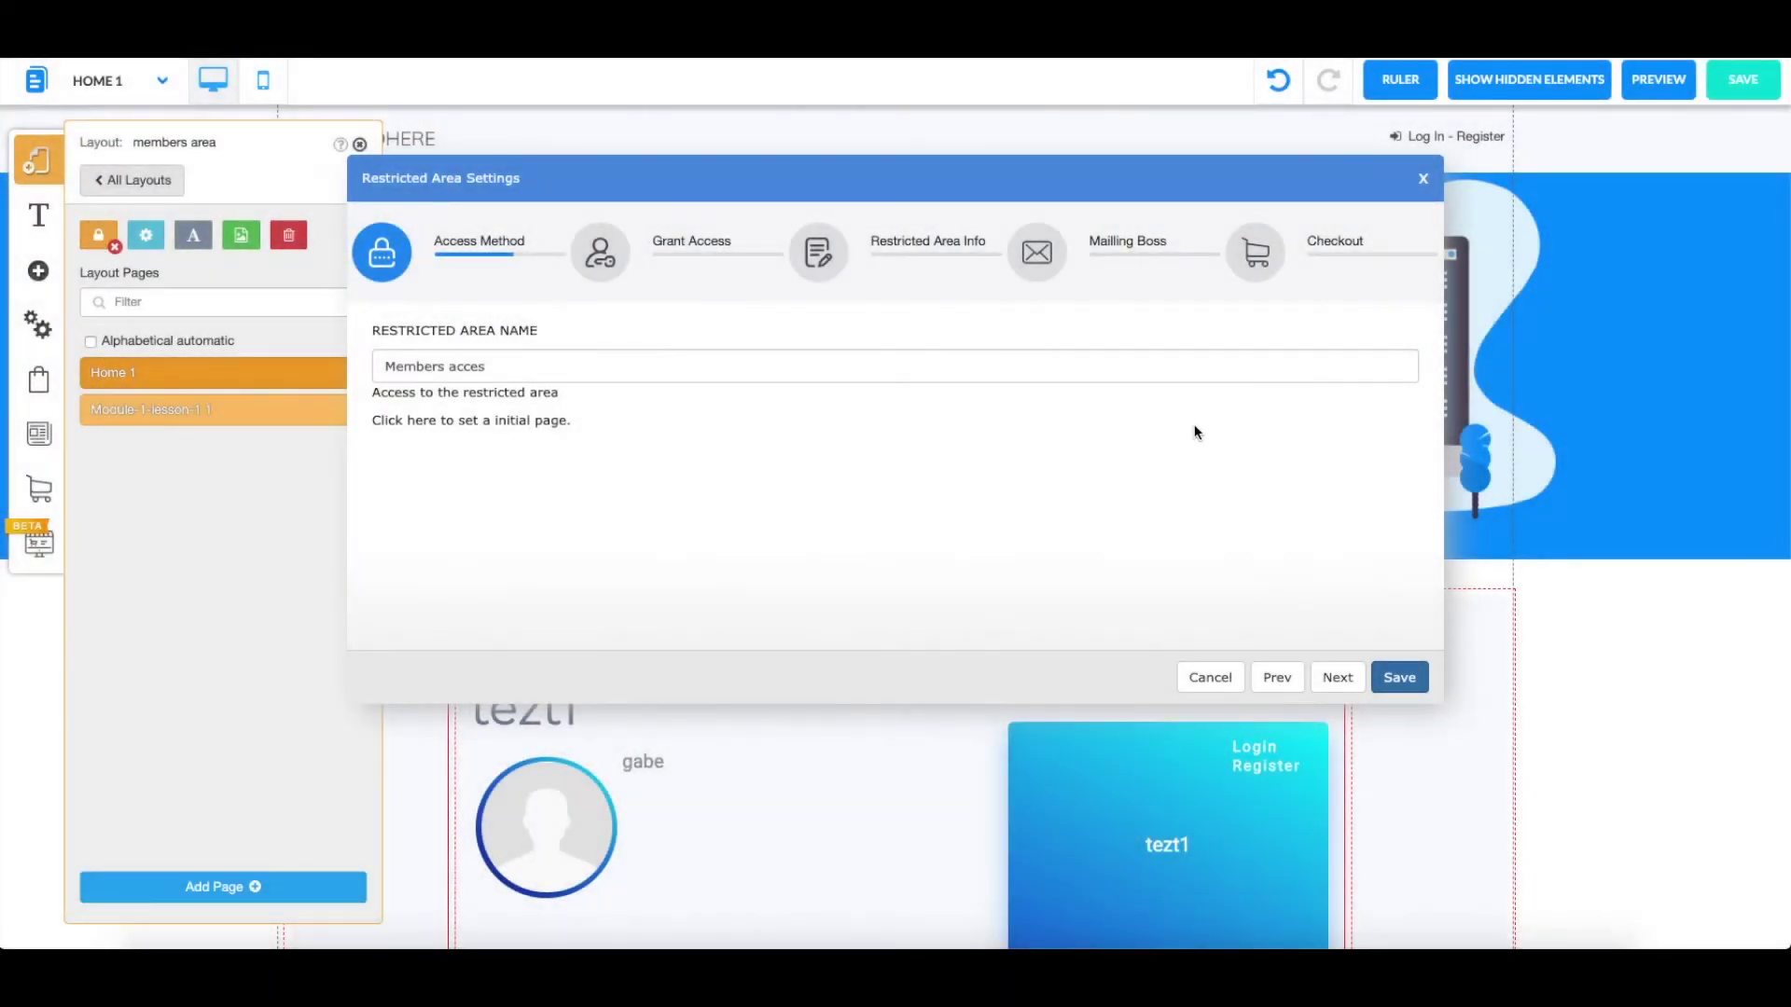
click(1256, 263)
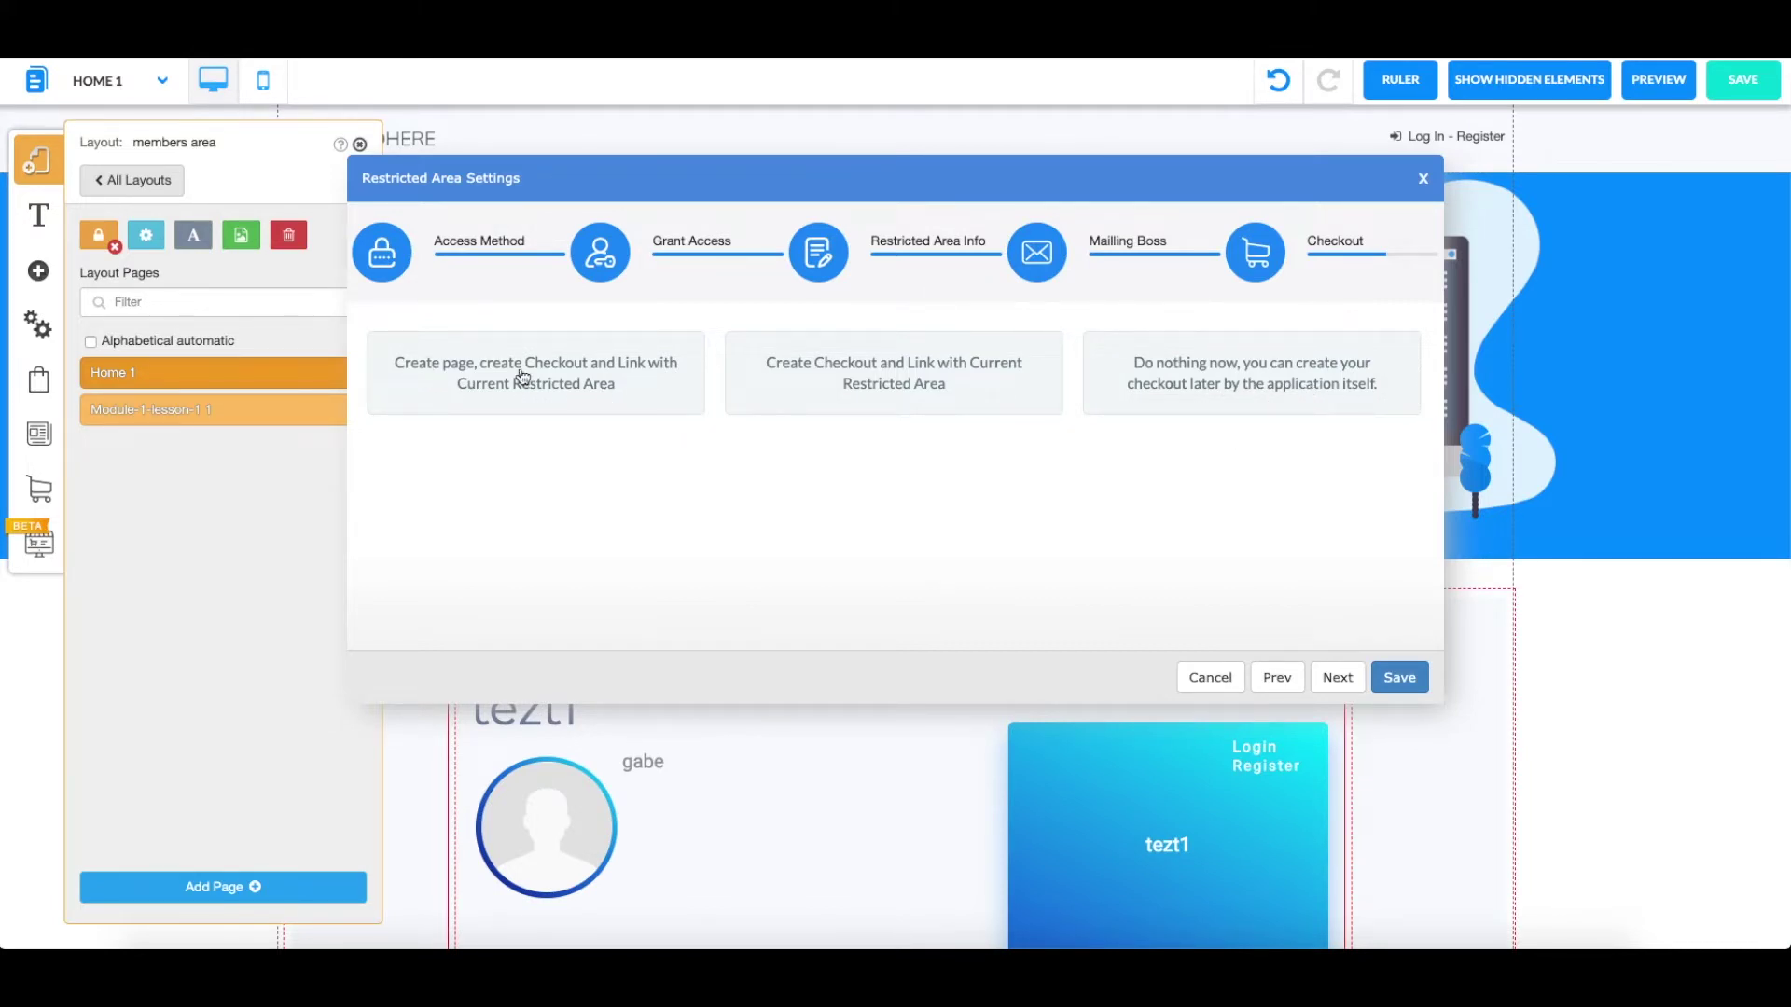
click(621, 399)
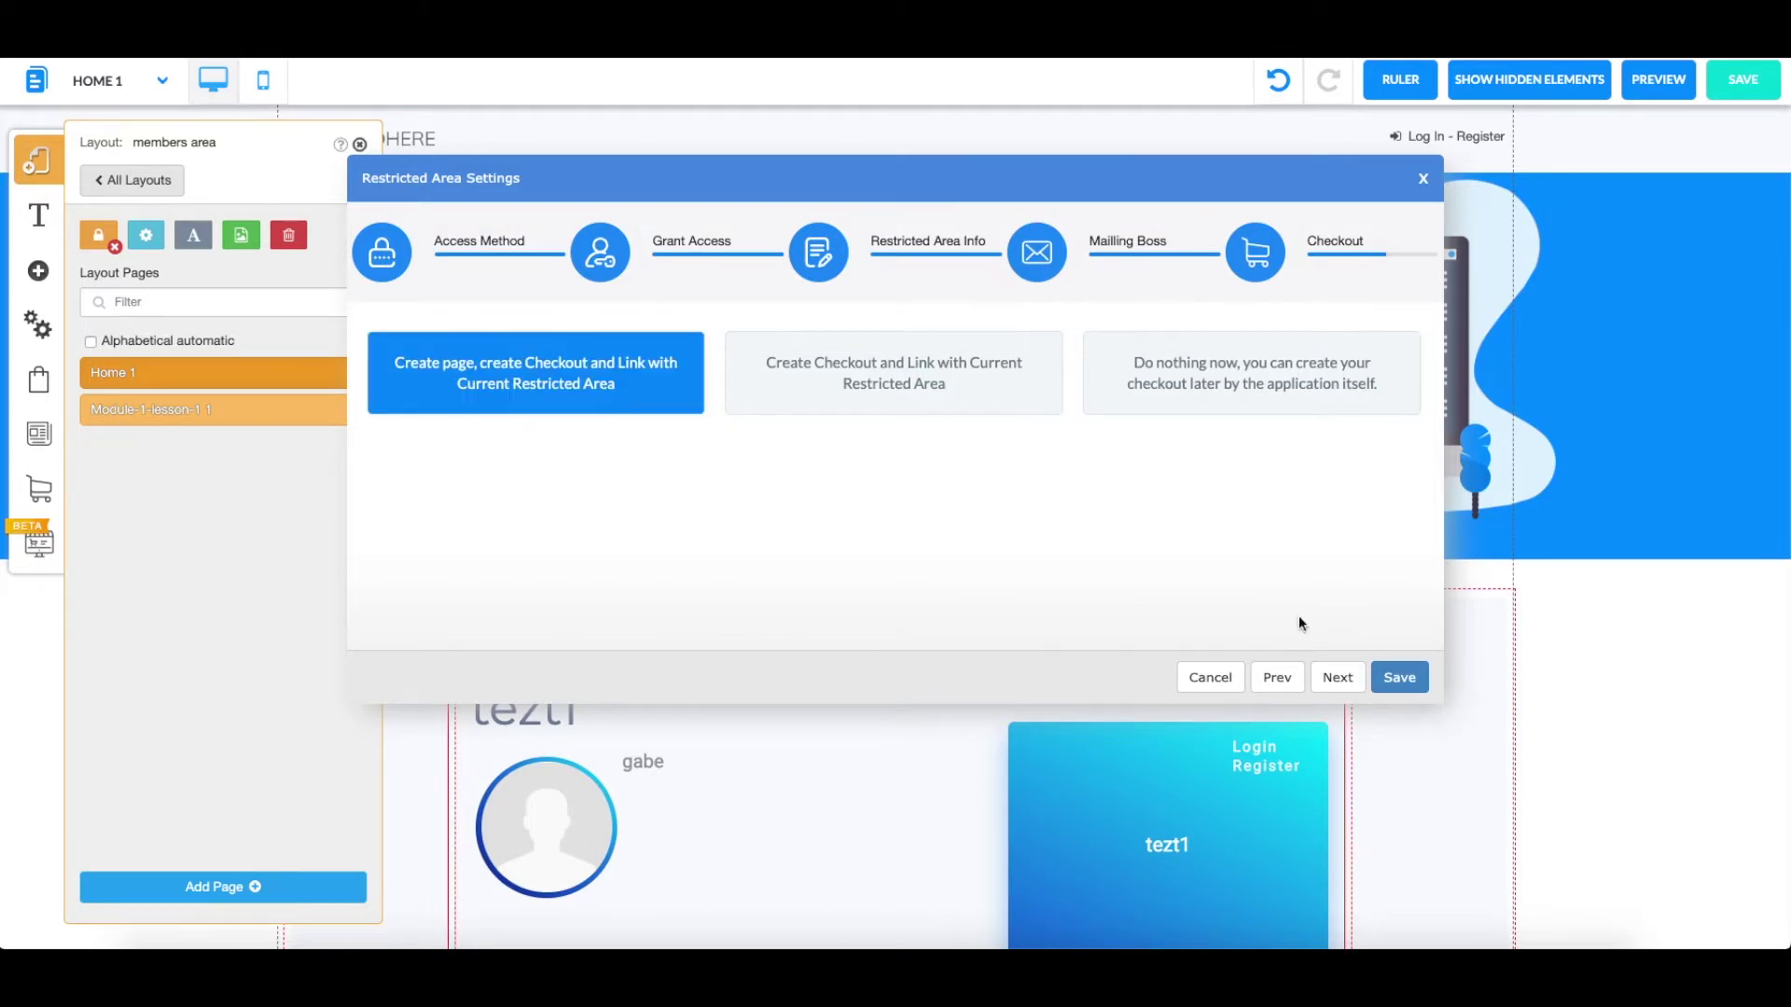
- Confirm the checkout option and place the new page in the Membership Funnel layout
click(1399, 678)
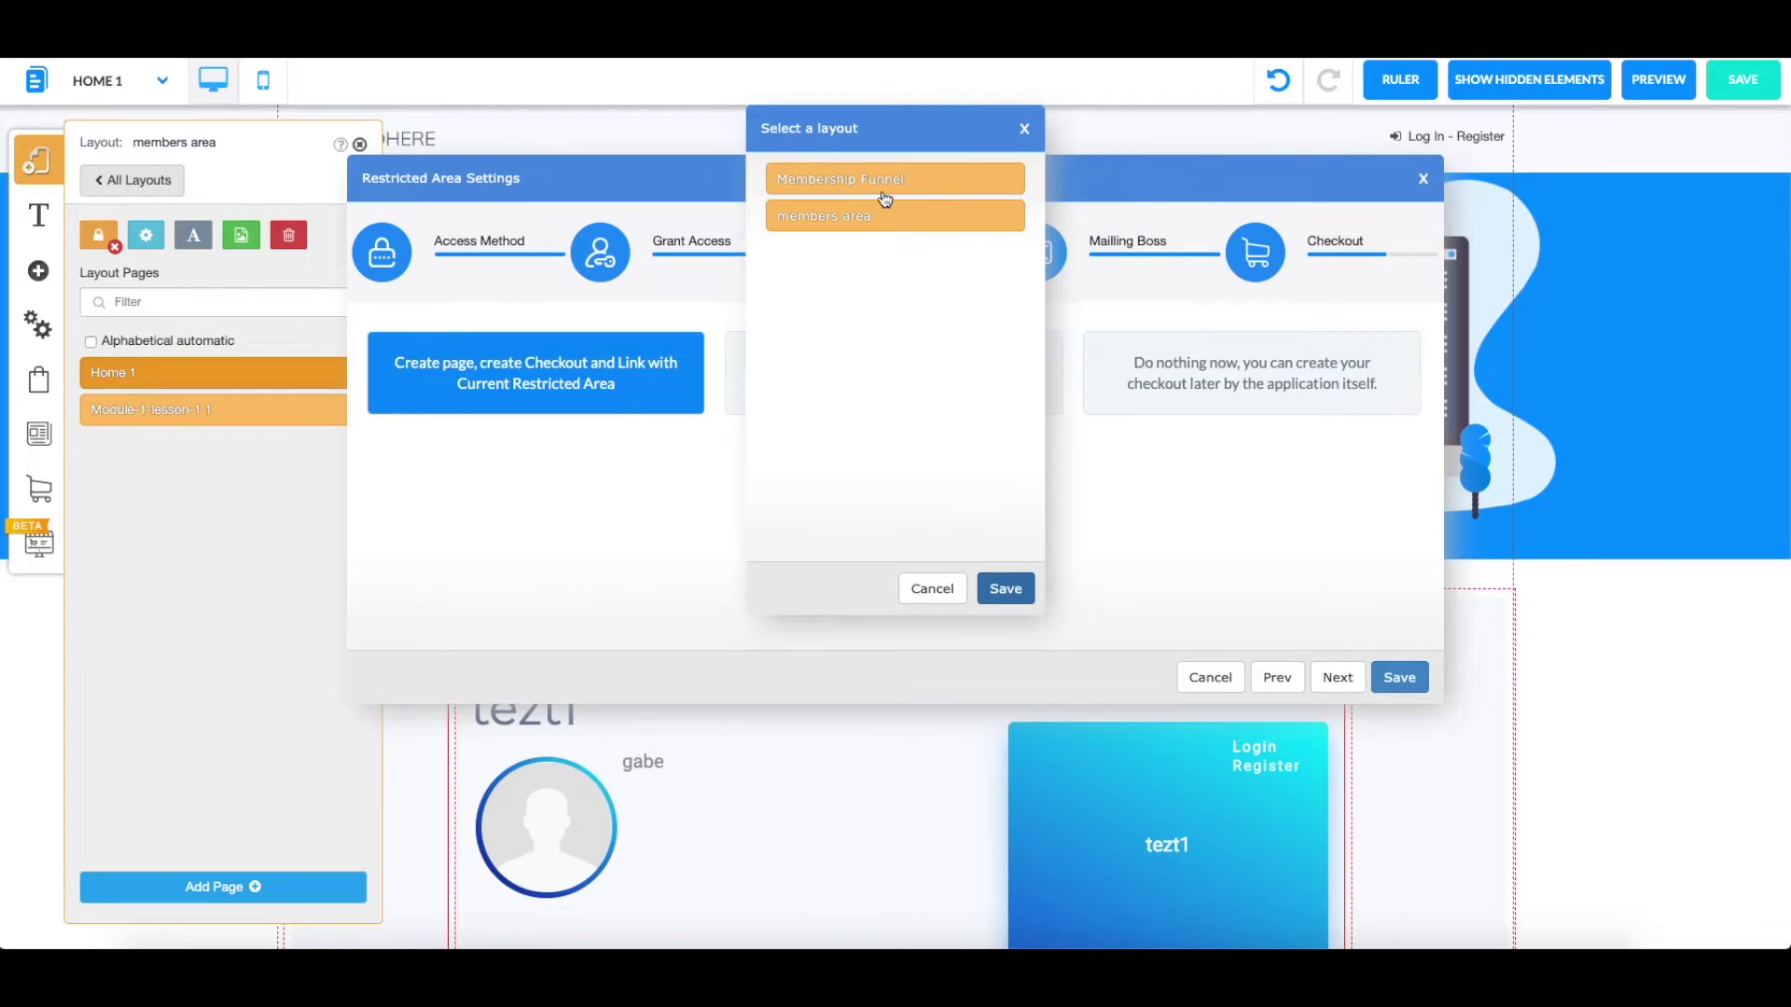
click(821, 187)
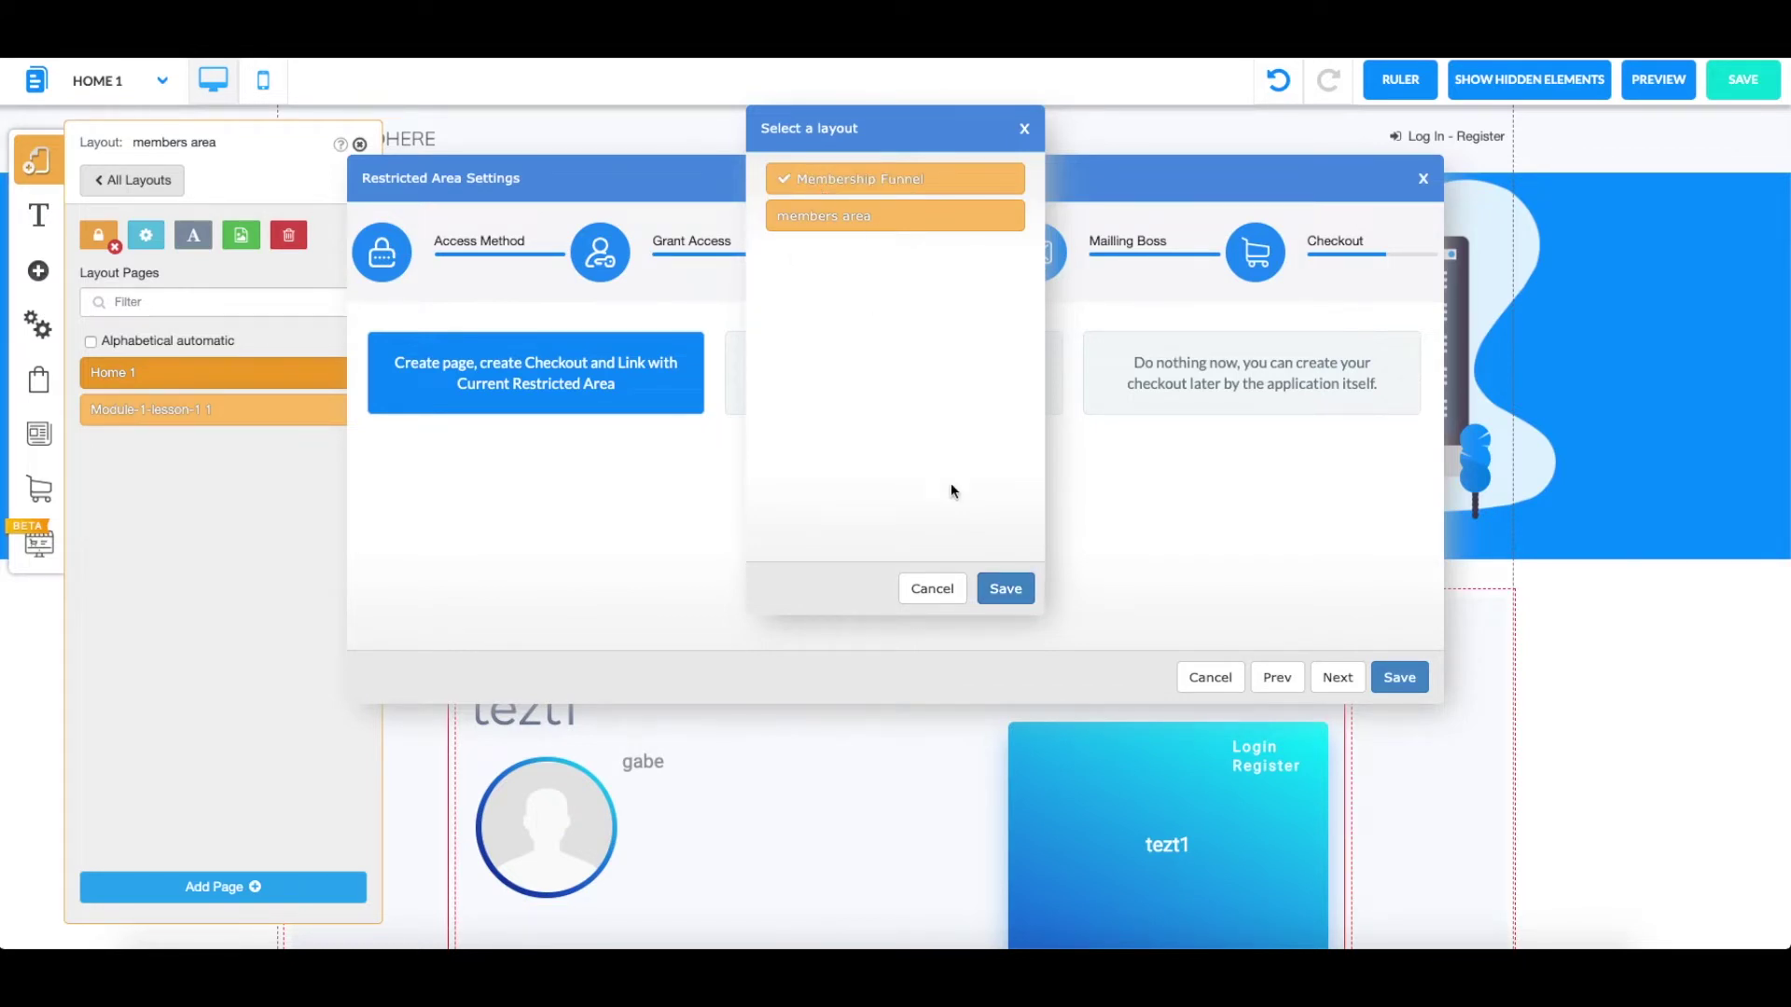
click(1006, 591)
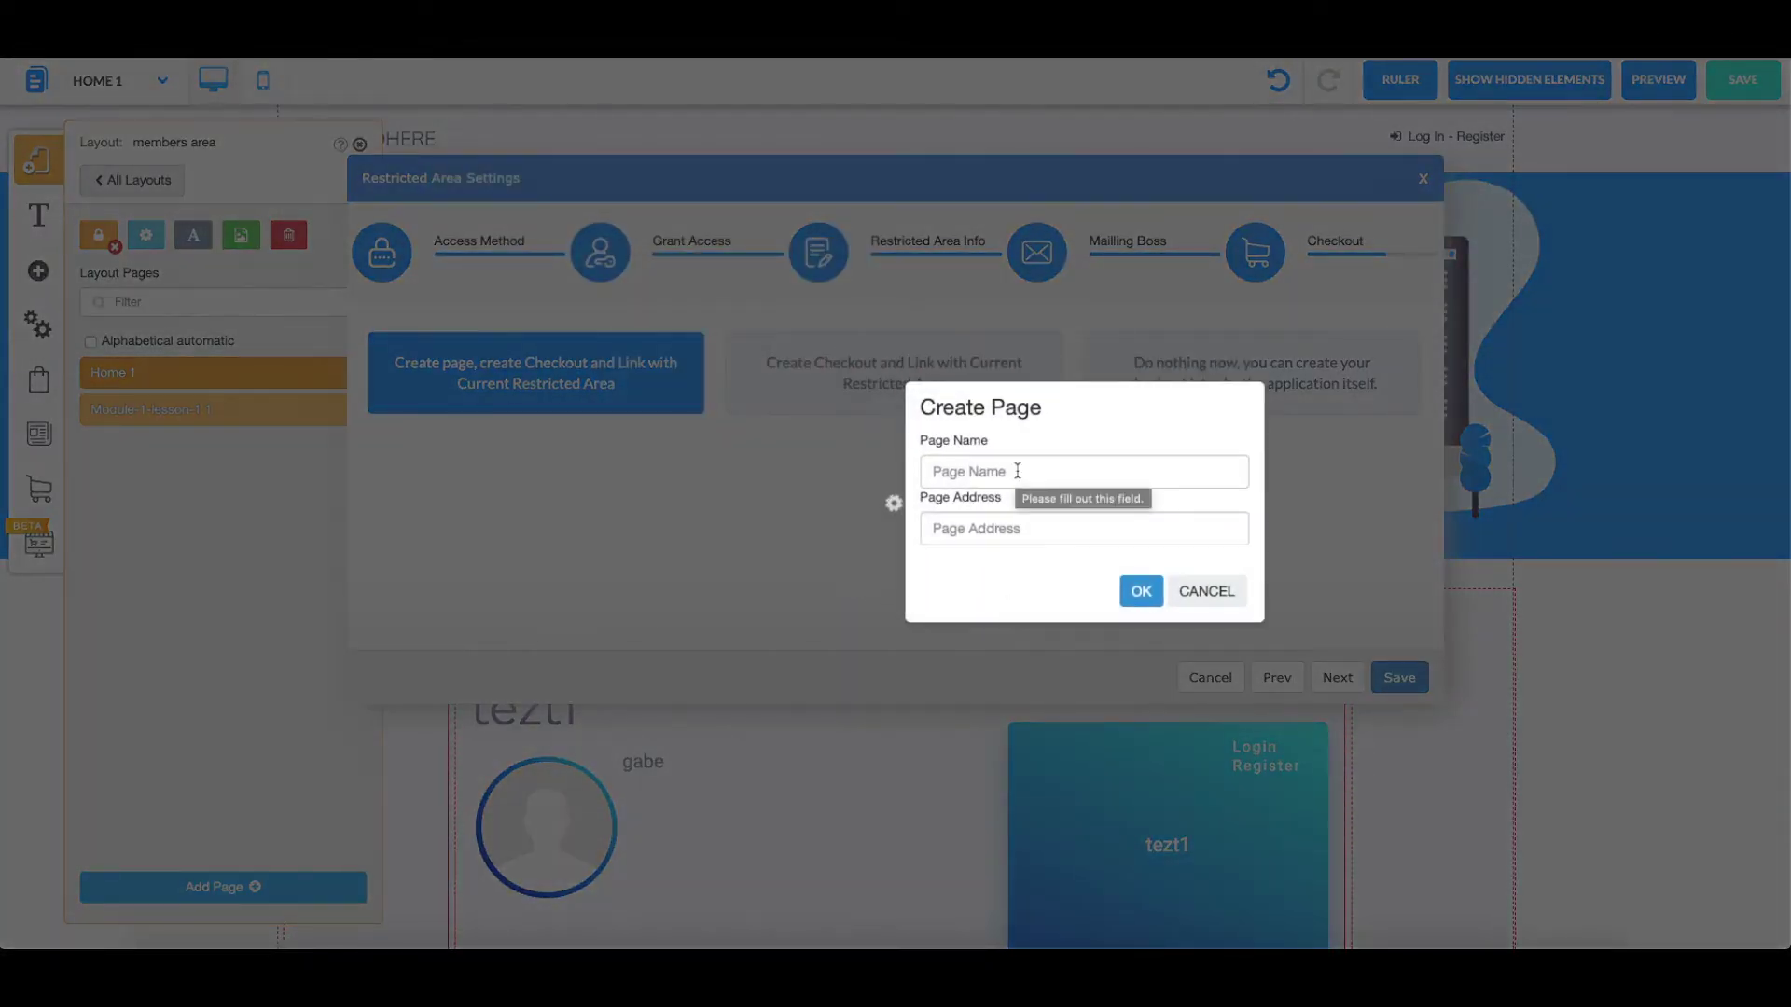
- Name the new page 'checkout restricted area' and create it
click(1017, 471)
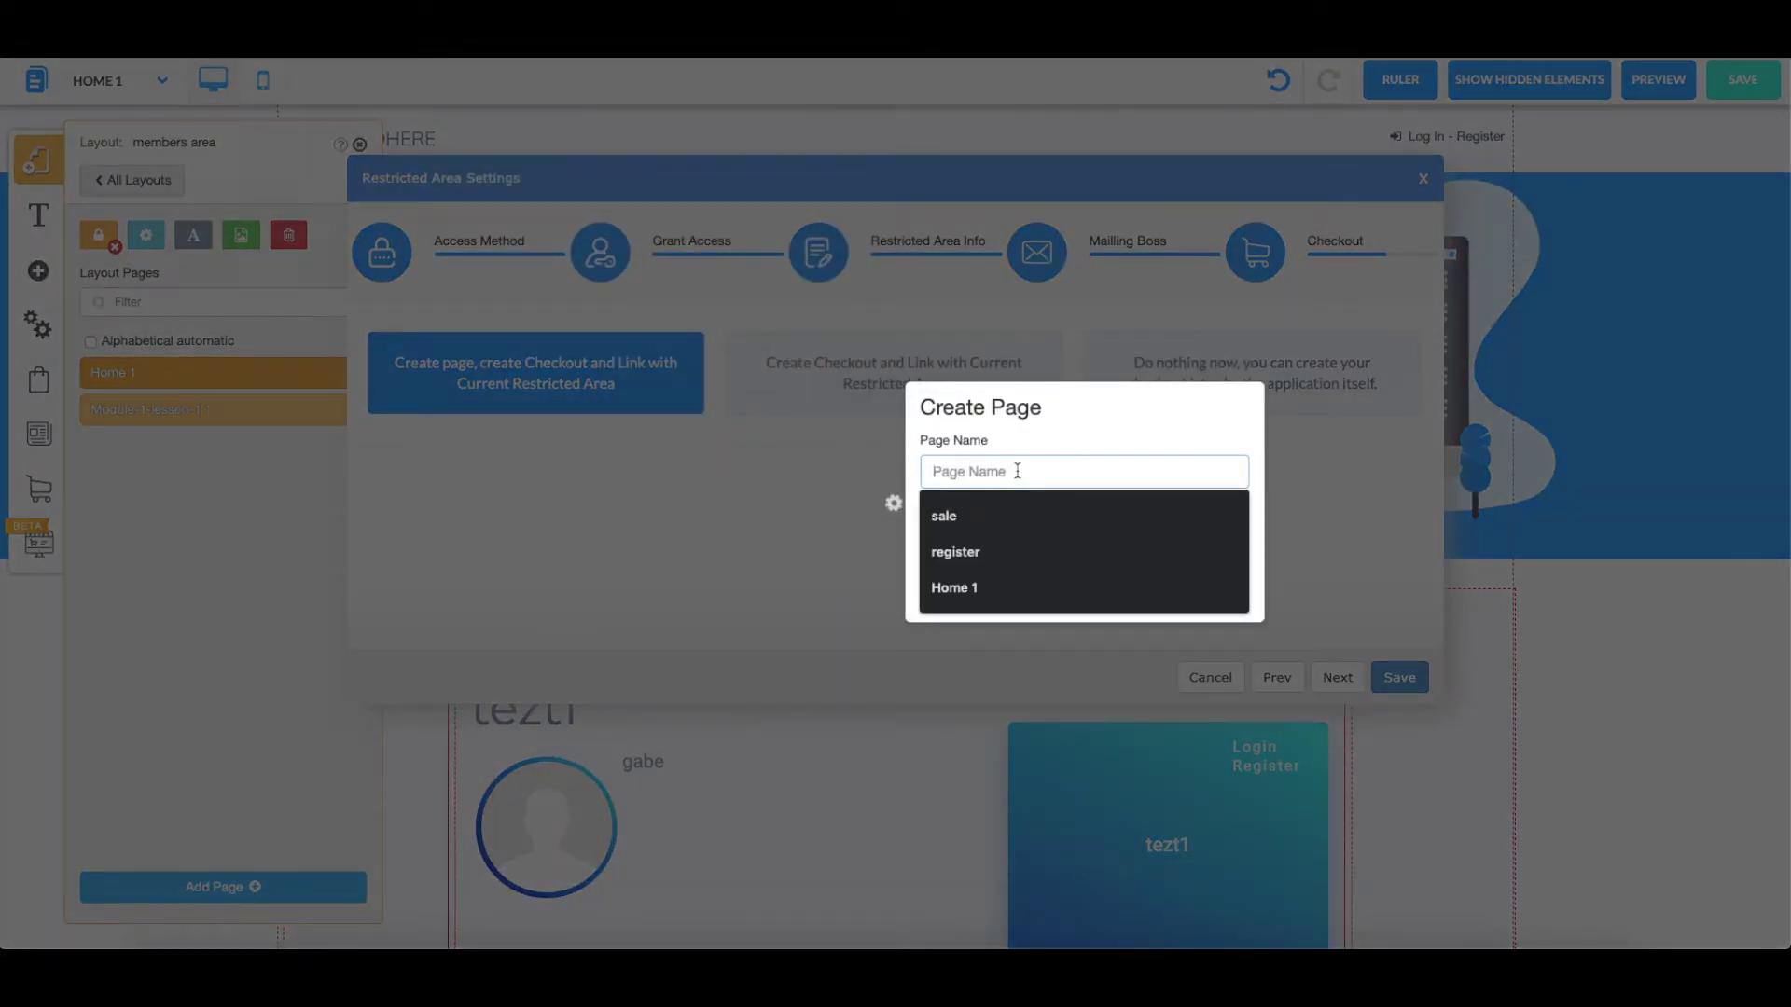
text(checkou)
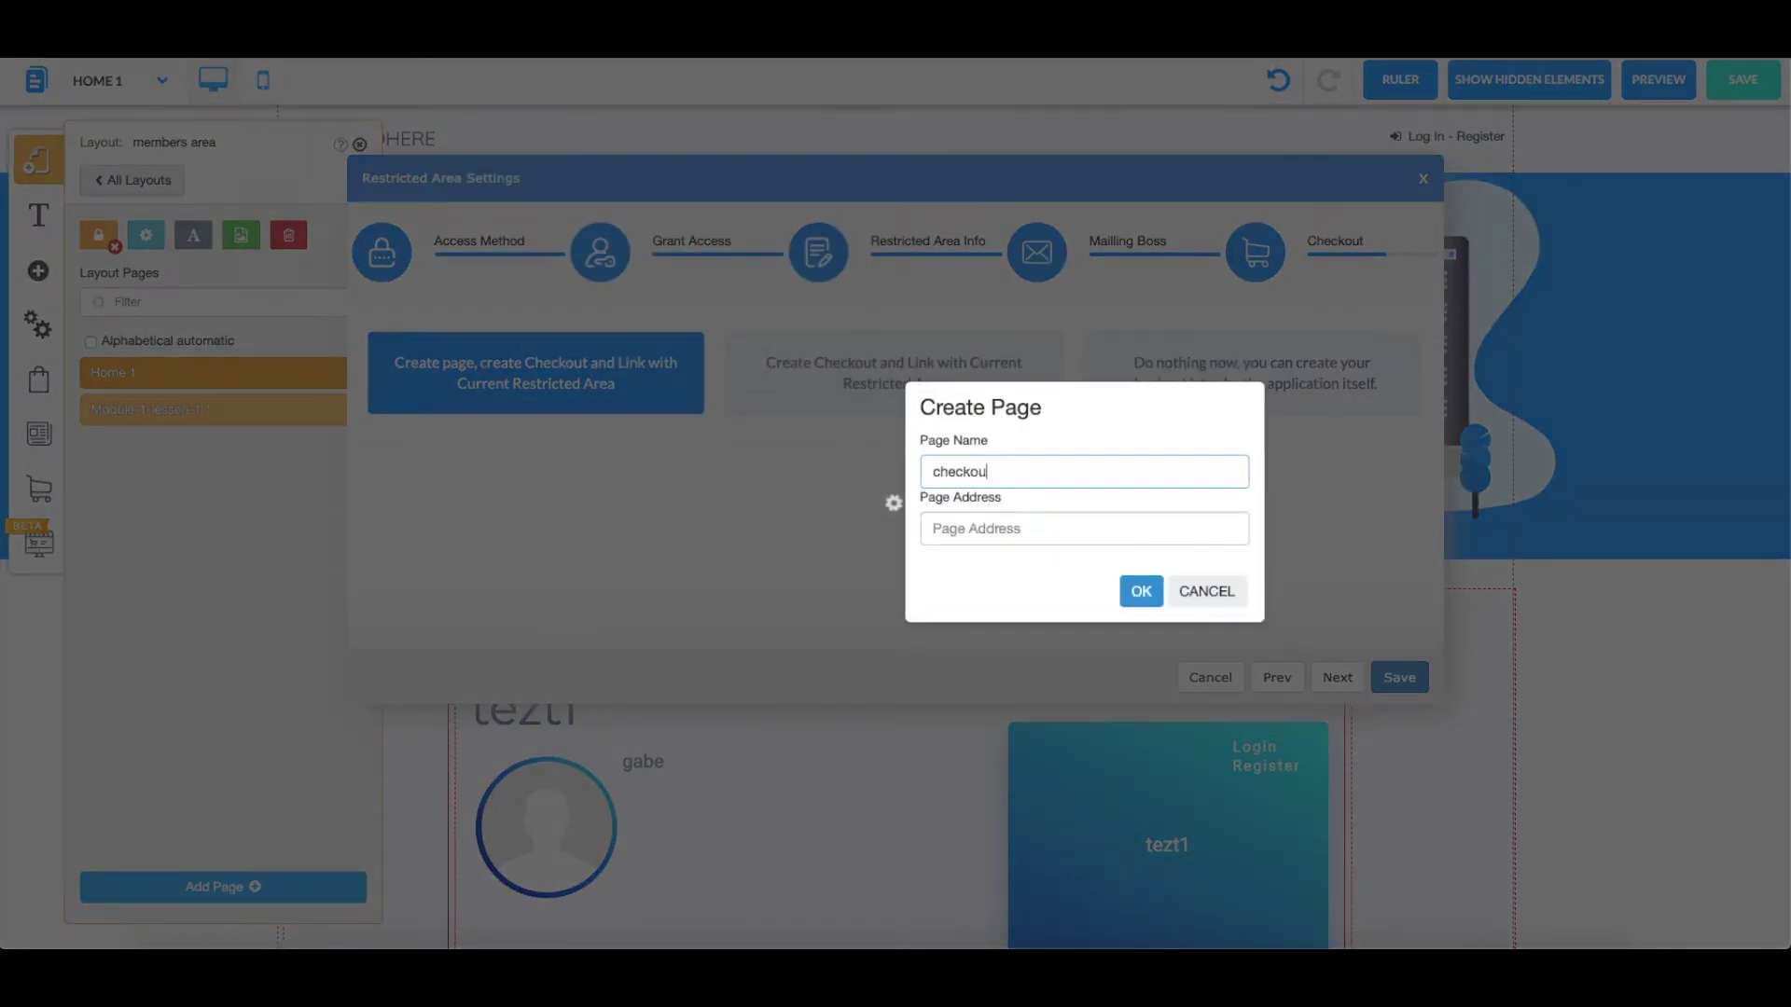
text(t restricted area)
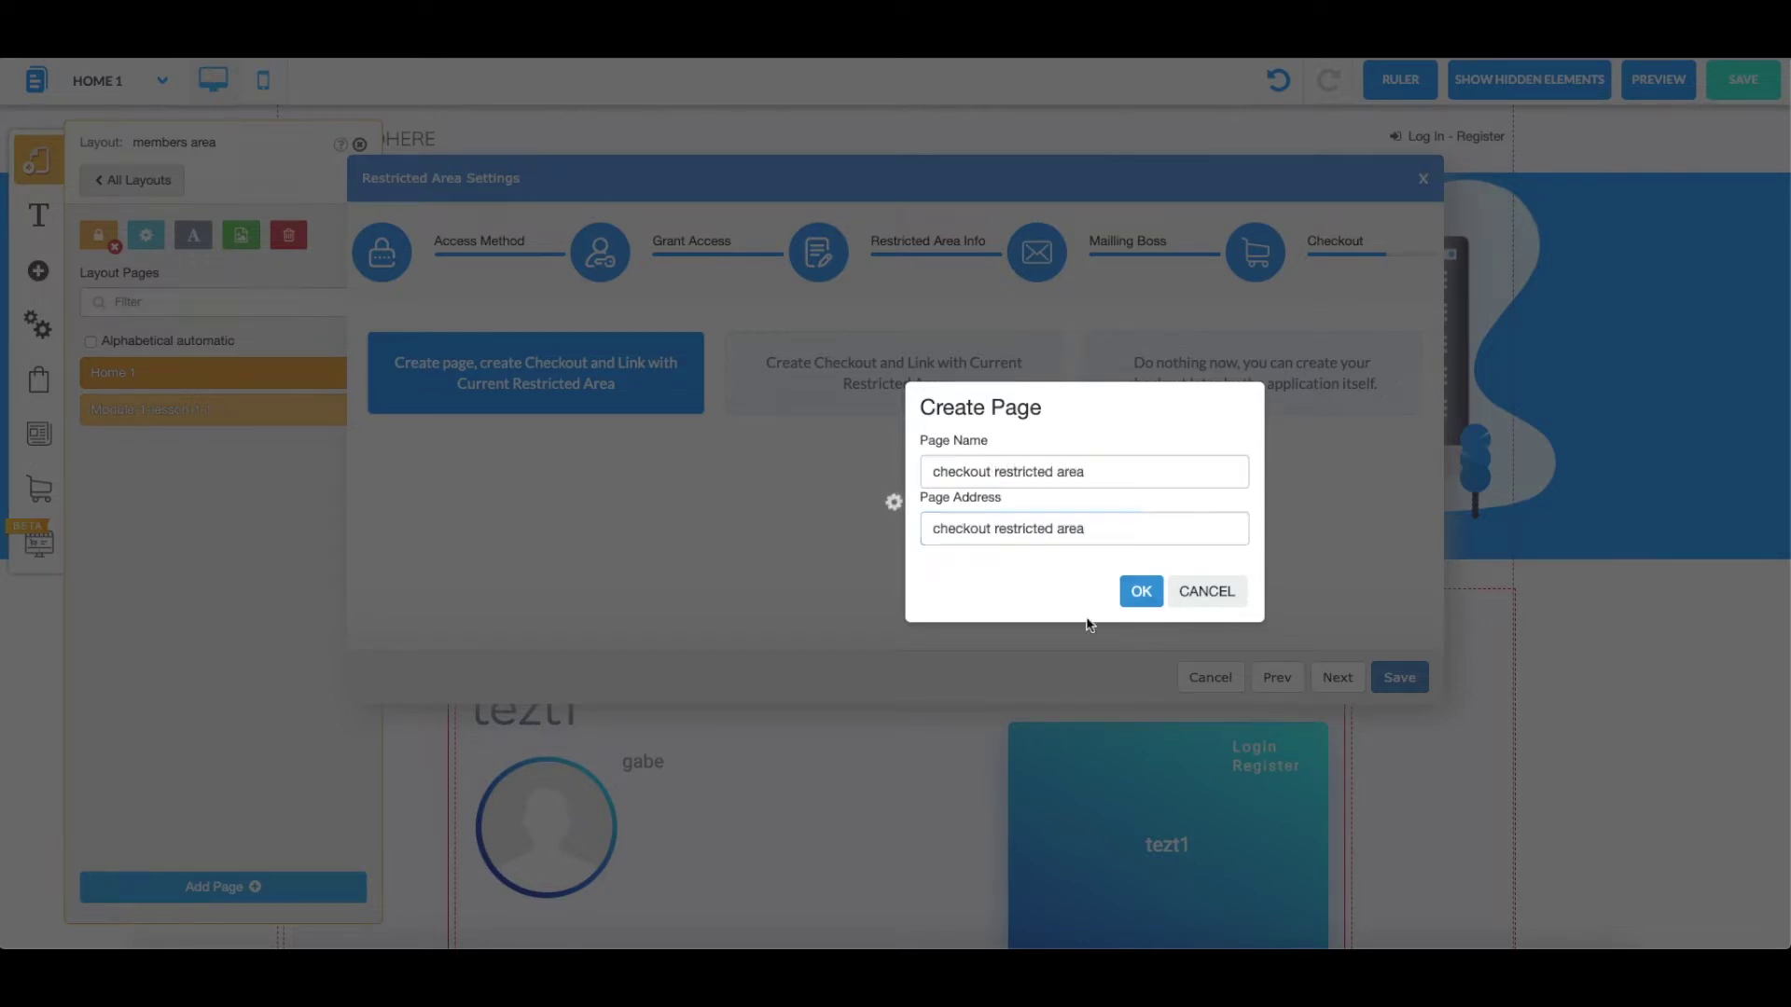
click(1142, 593)
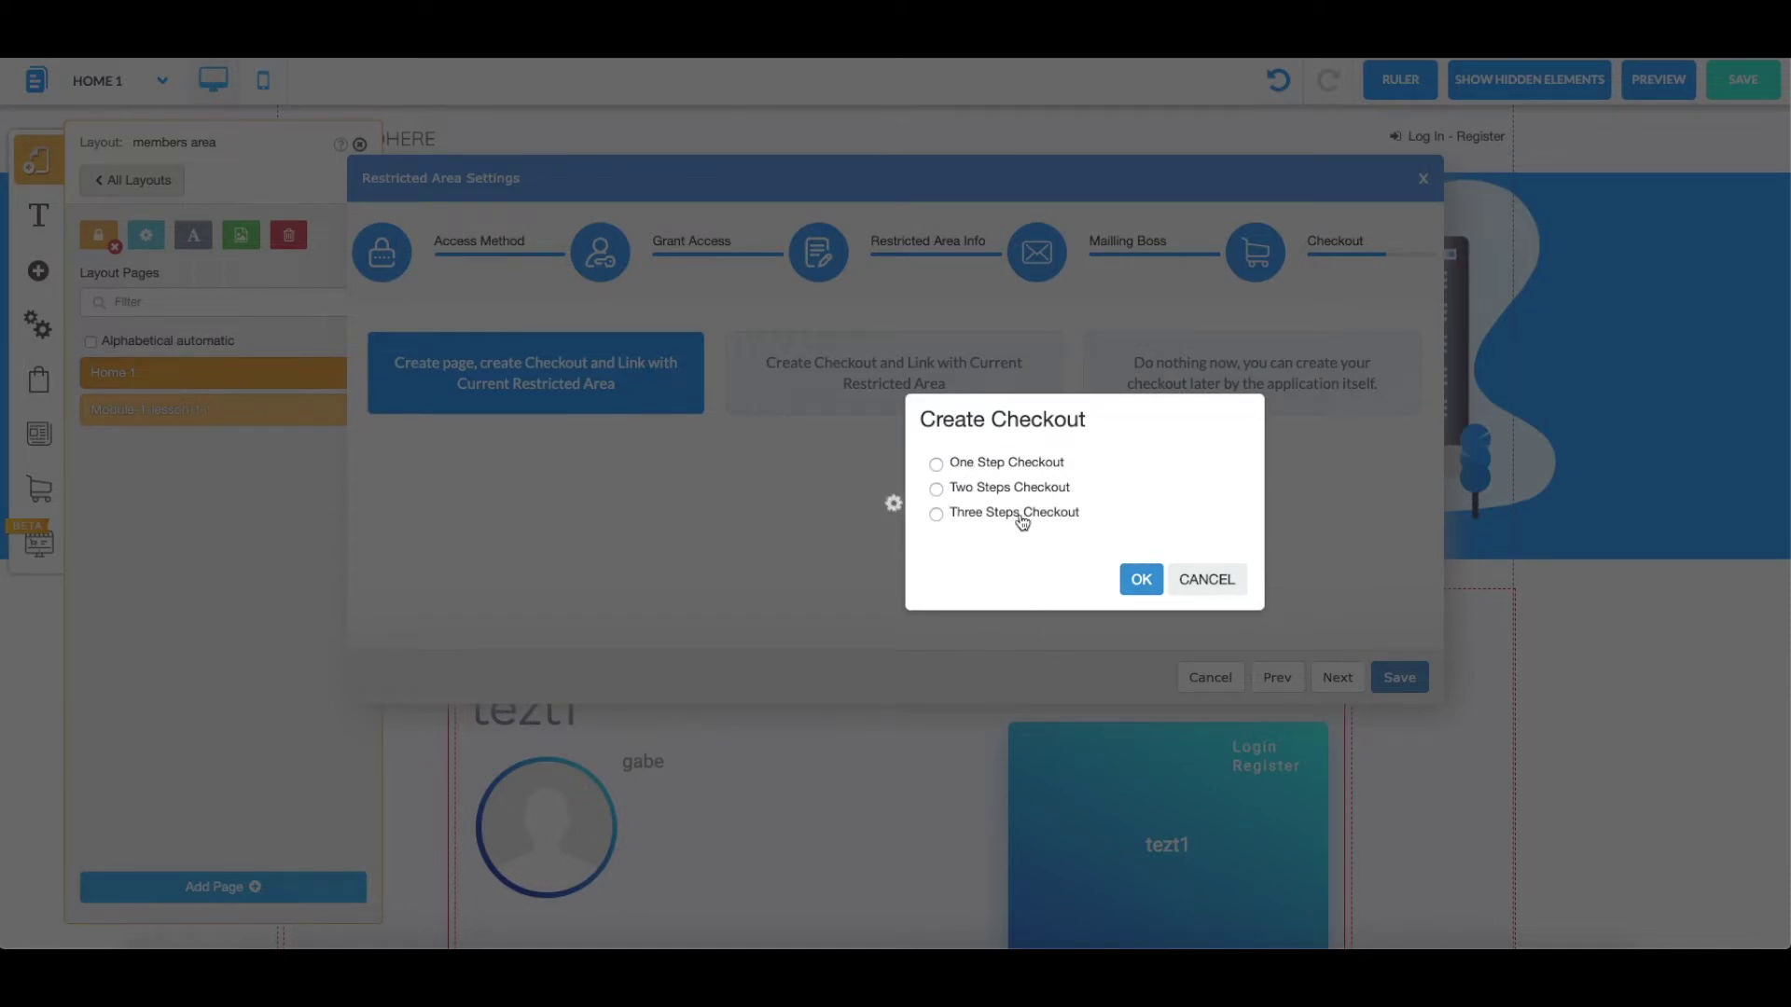
- Choose Three Steps Checkout, confirm it, and close the settings after the success alert
click(937, 514)
click(1146, 591)
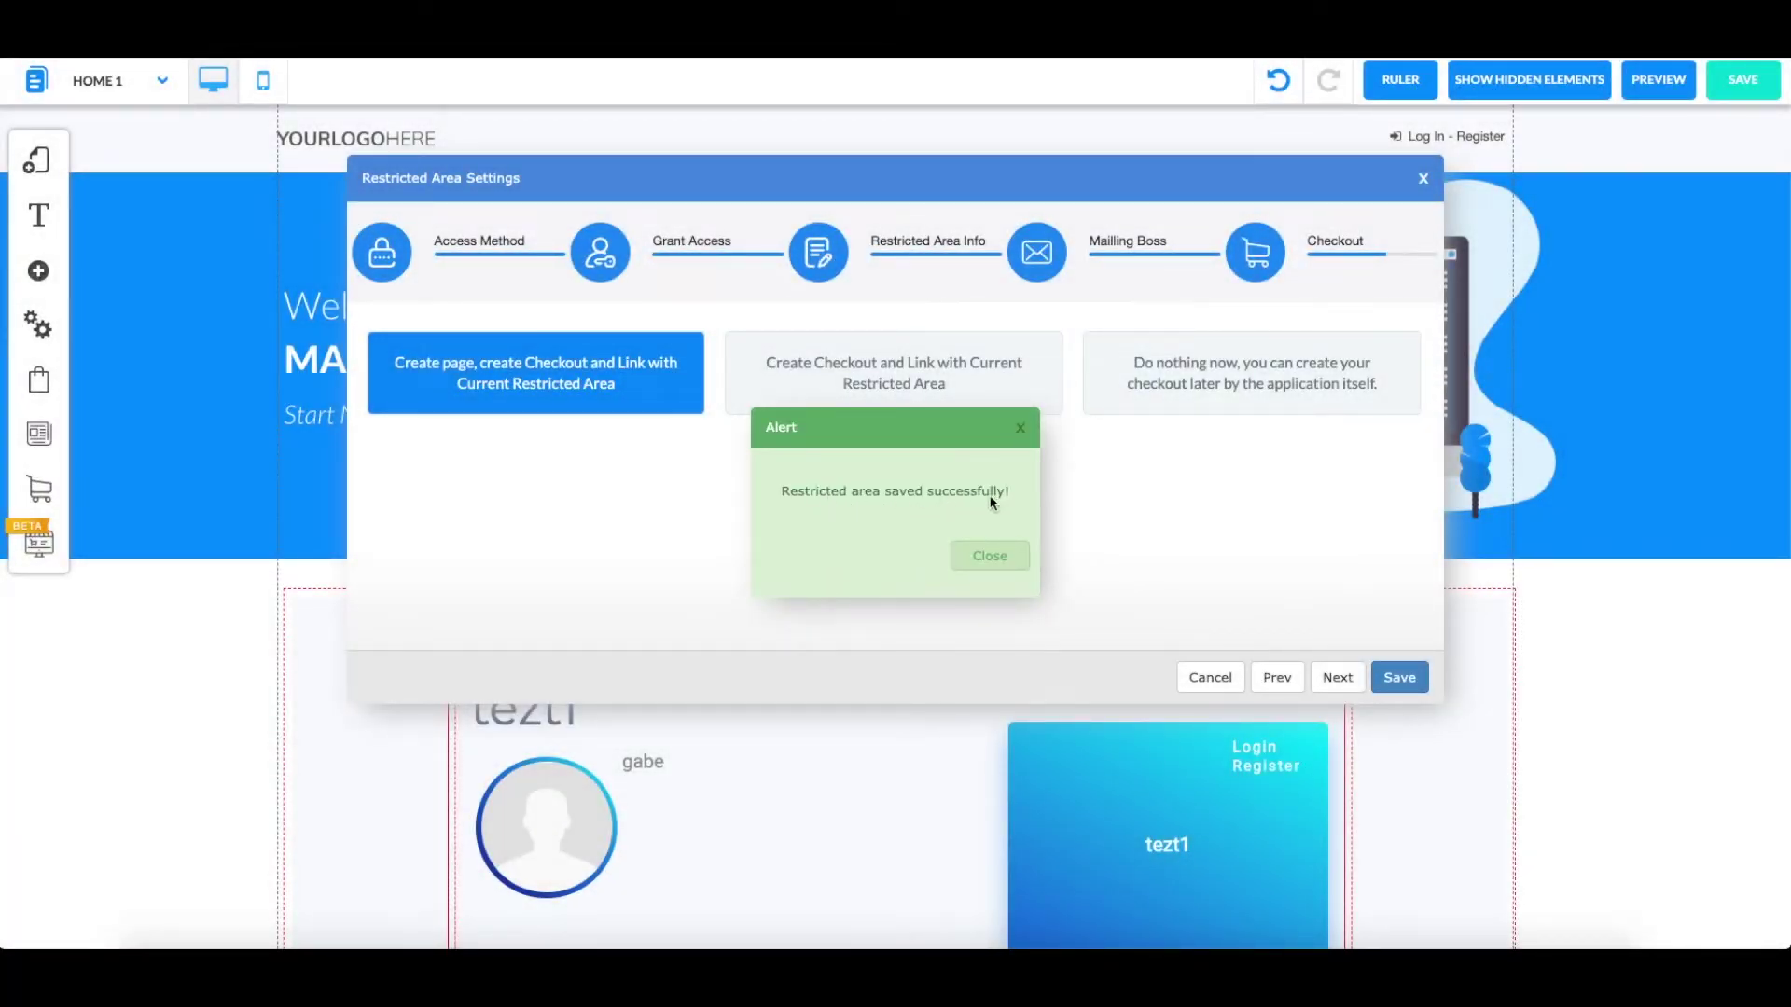
click(997, 566)
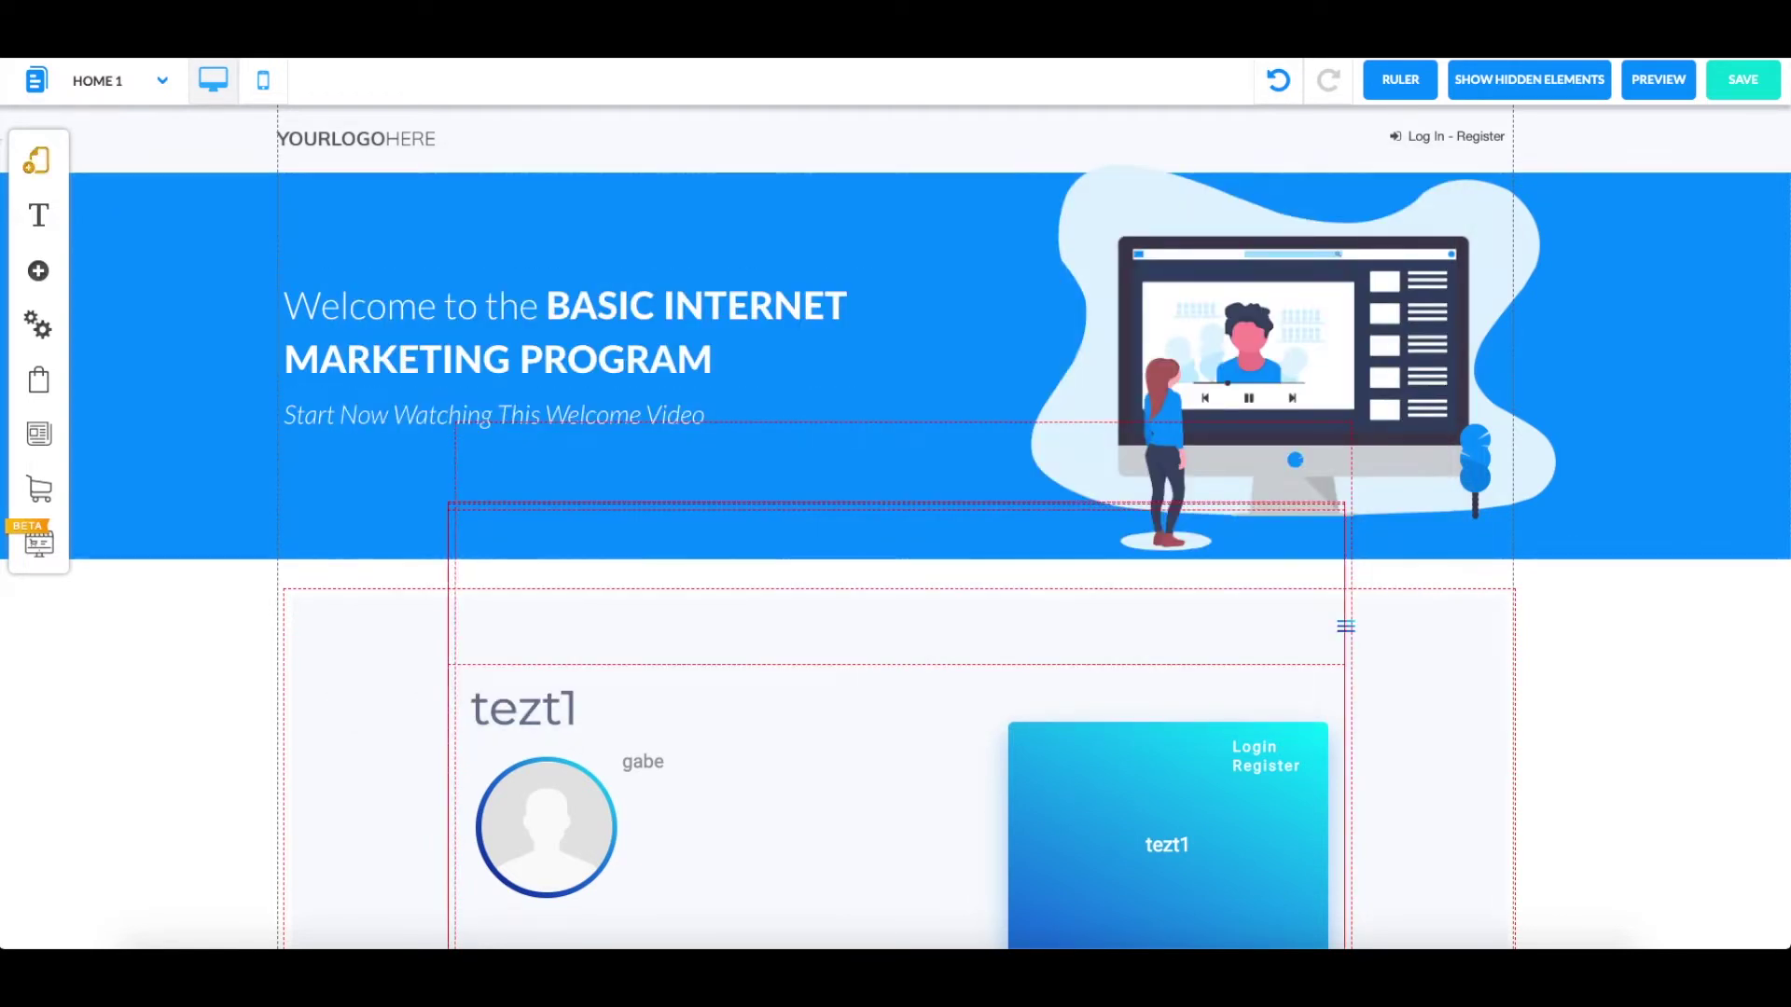
click(46, 179)
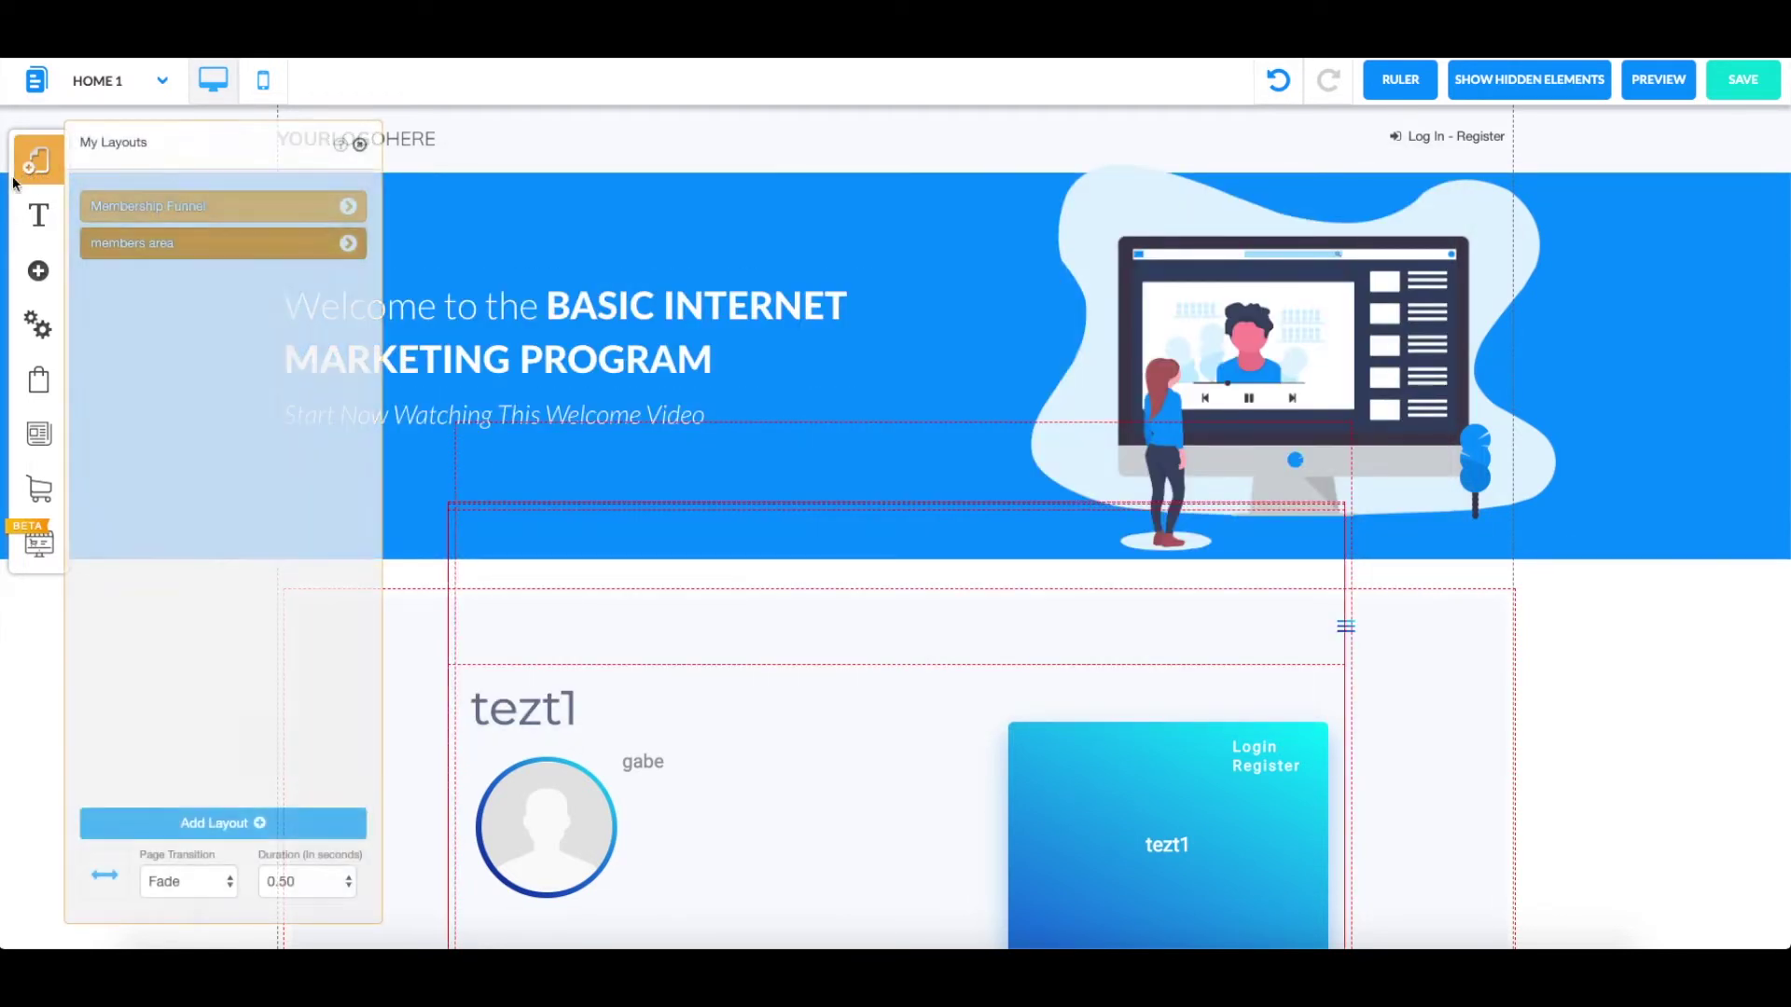
click(344, 199)
click(180, 528)
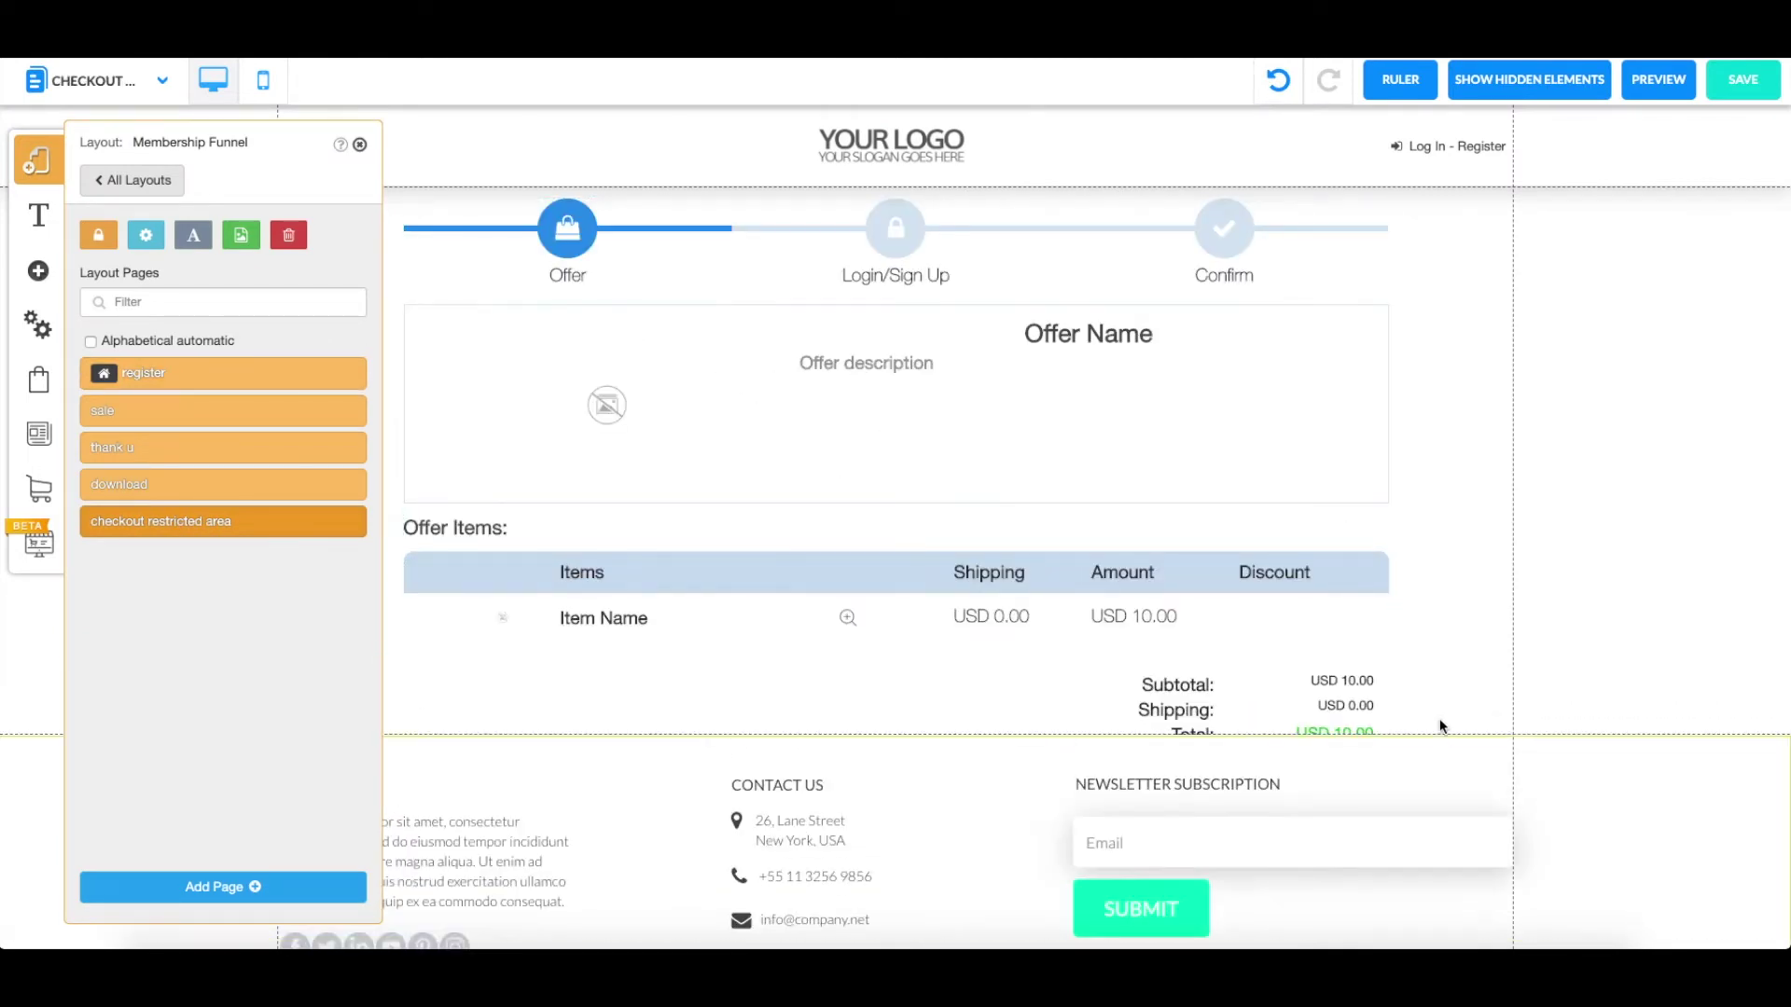
click(1212, 659)
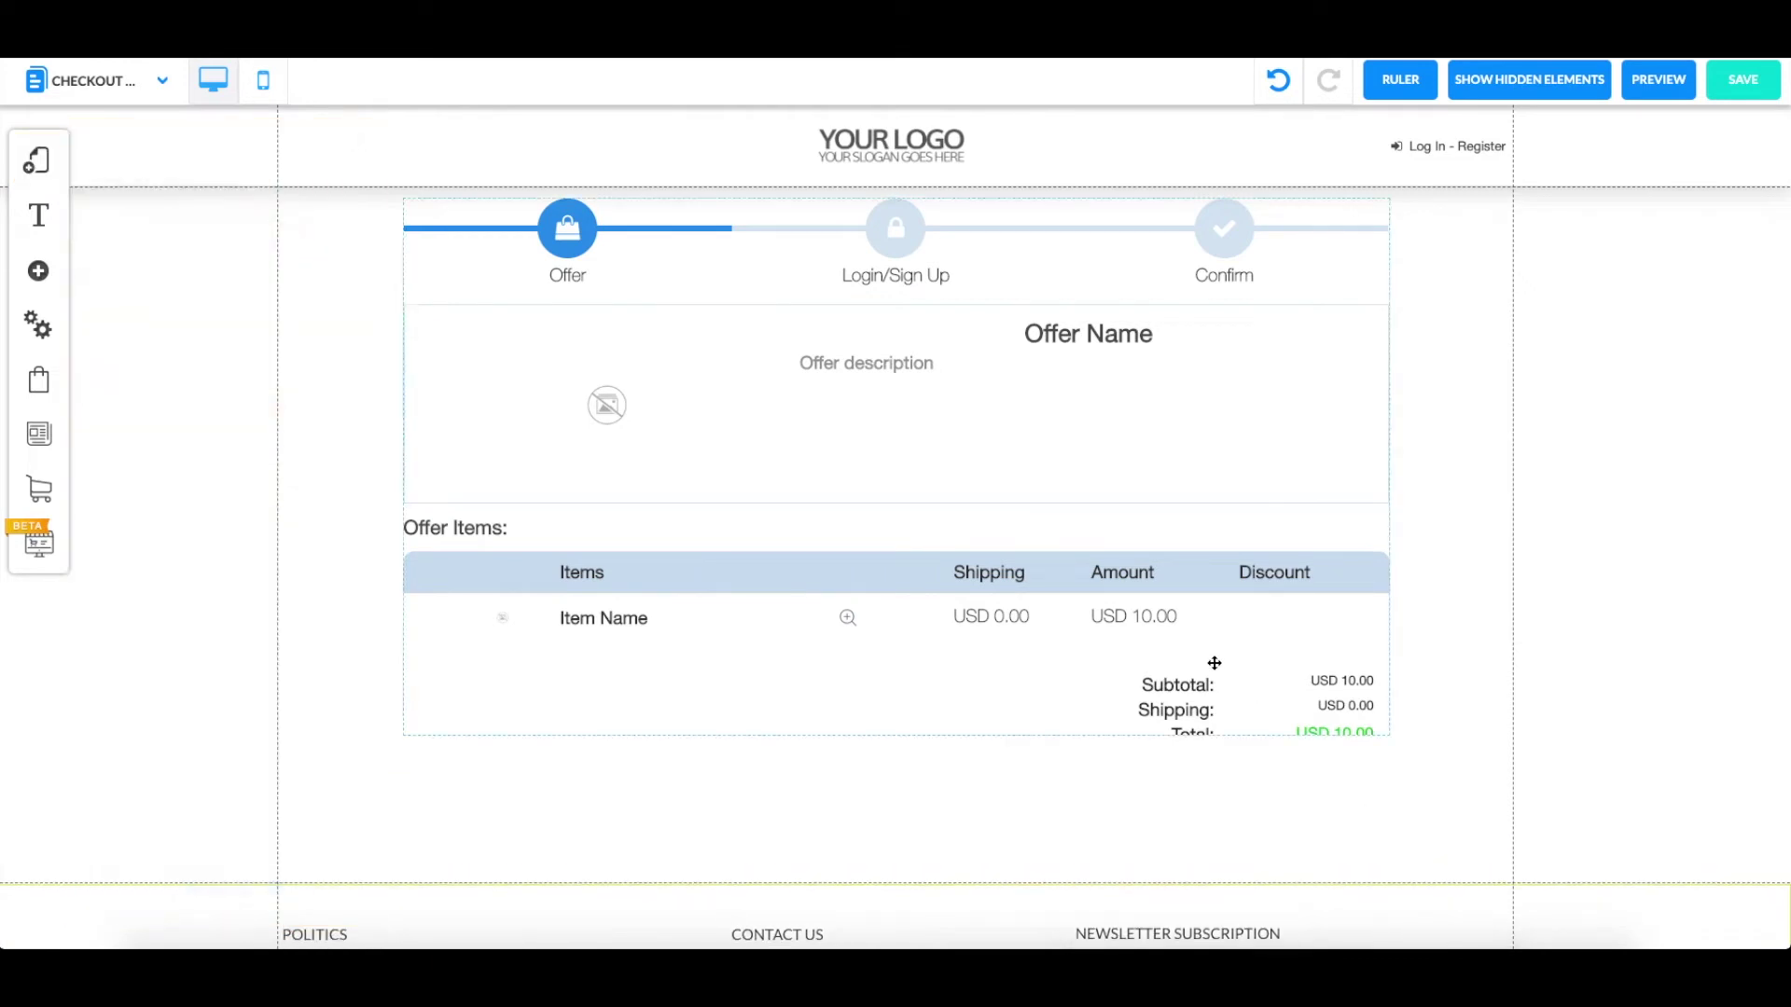
drag(899, 743, 913, 836)
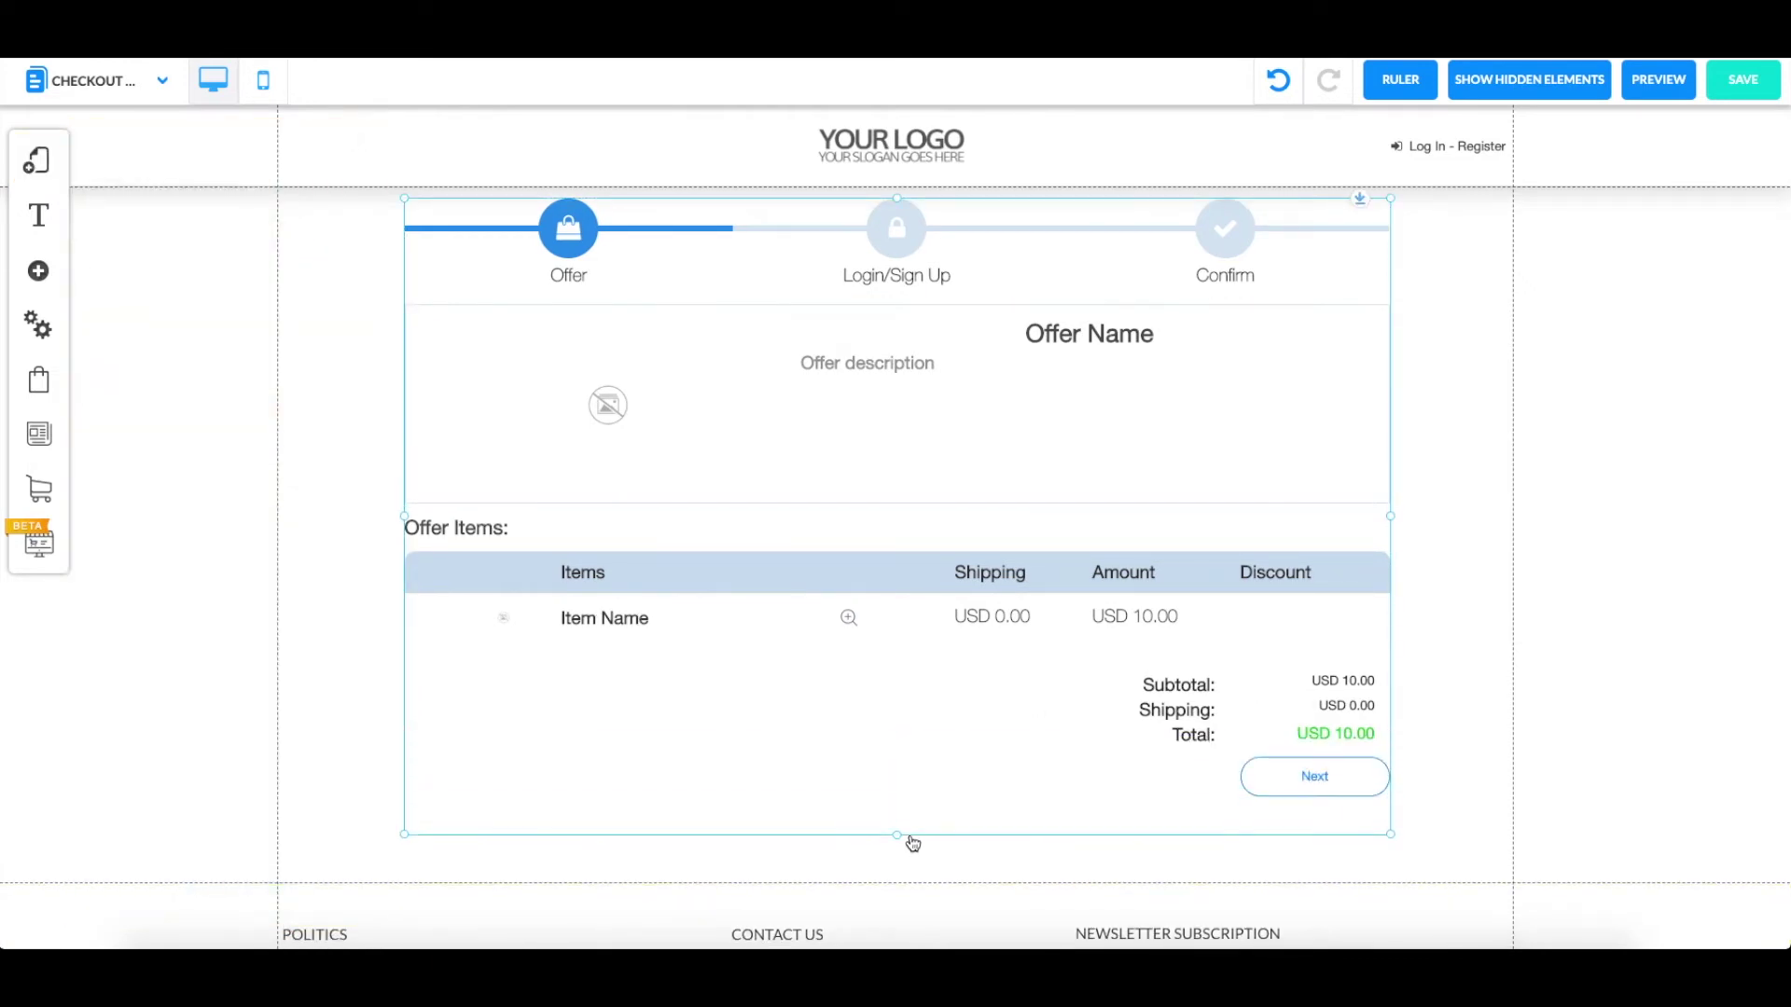
drag(403, 512, 371, 514)
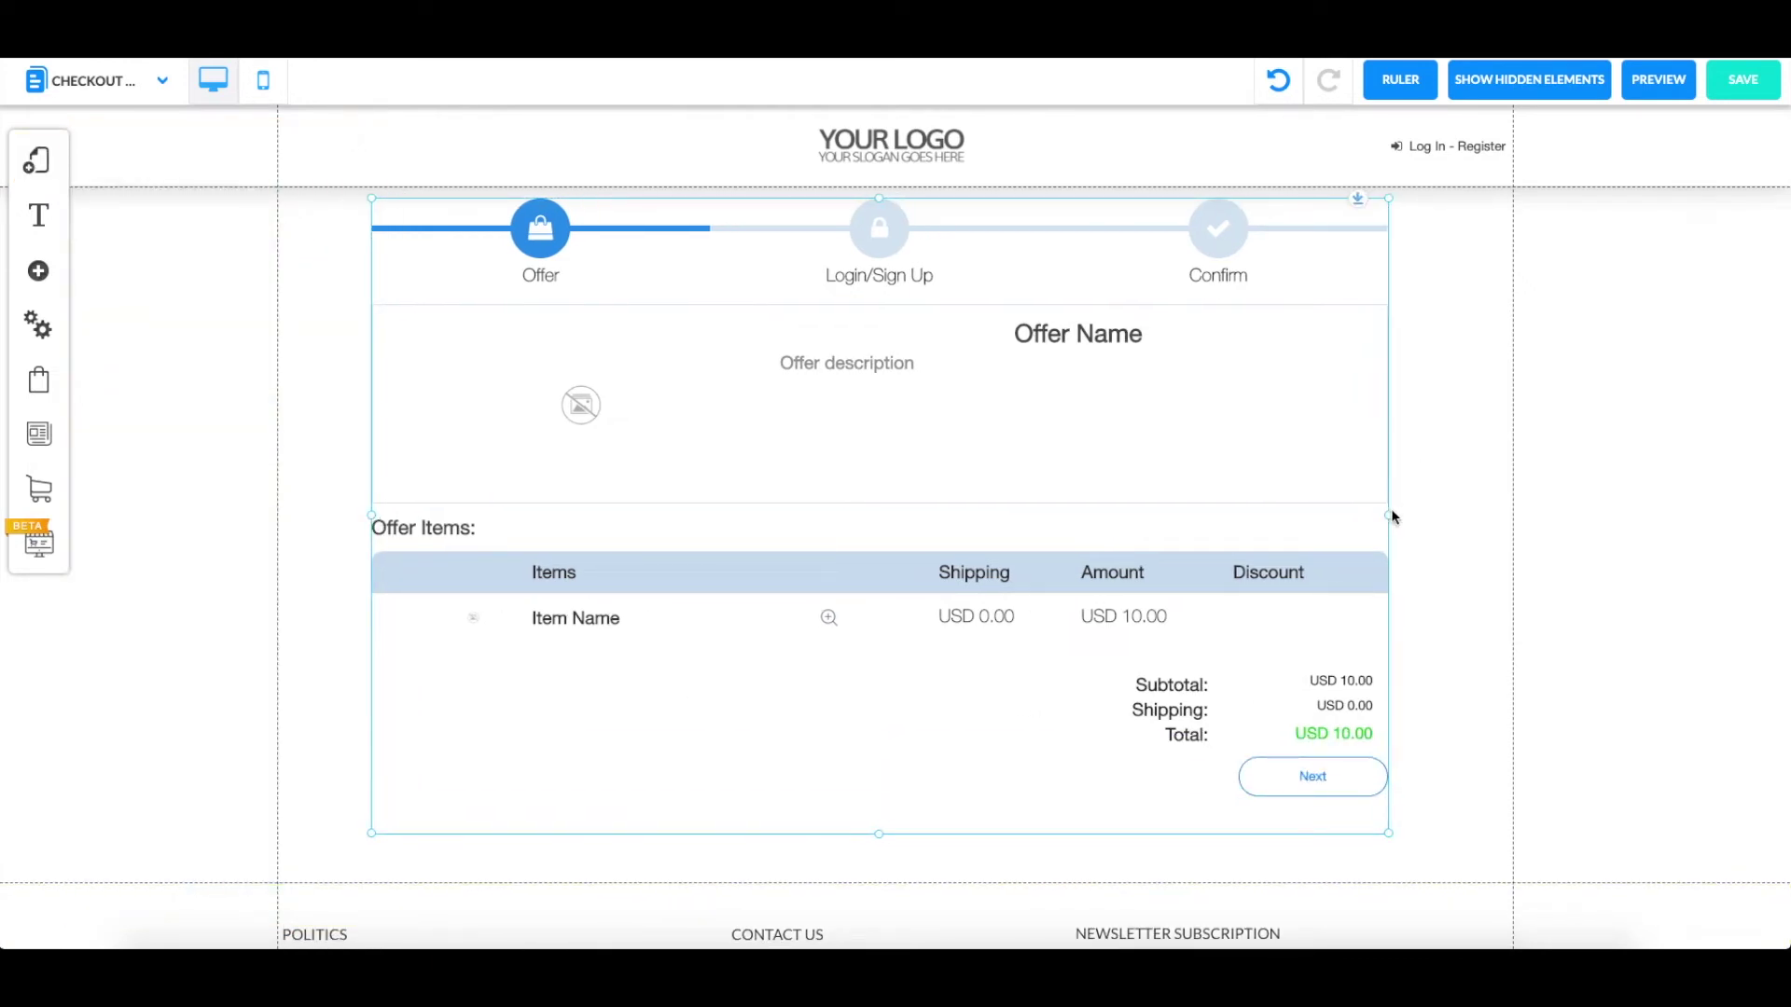
drag(1390, 514, 1400, 511)
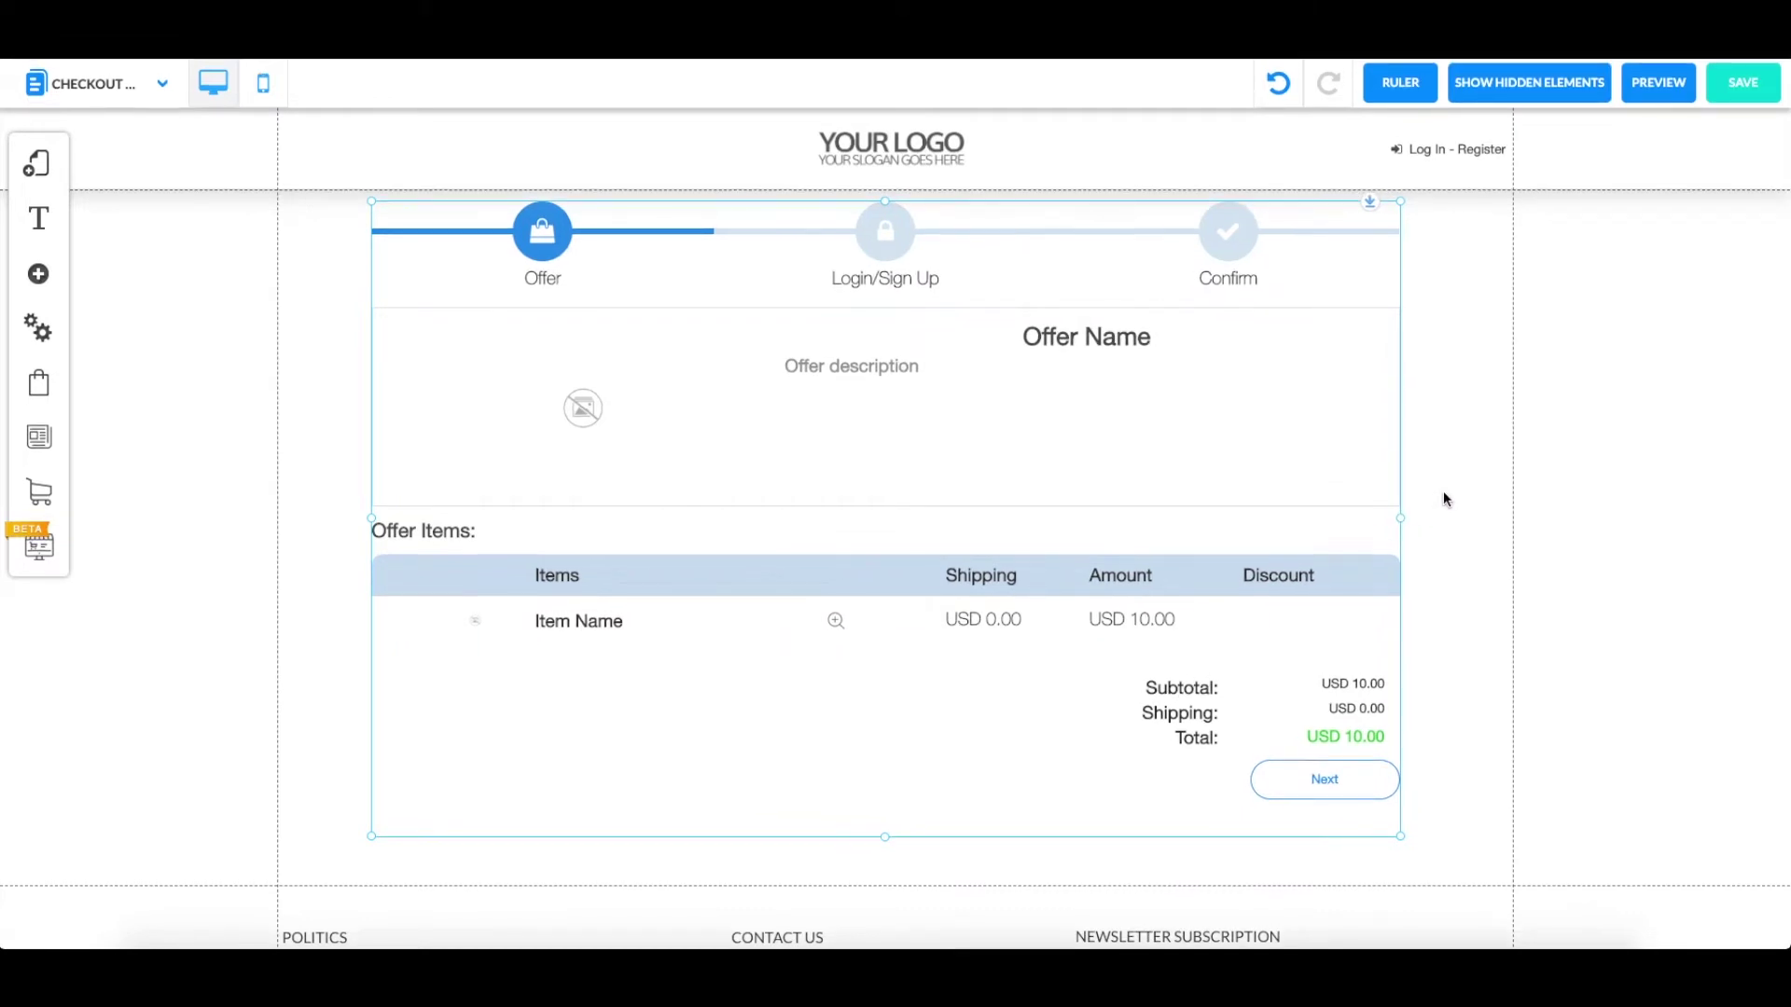
click(36, 163)
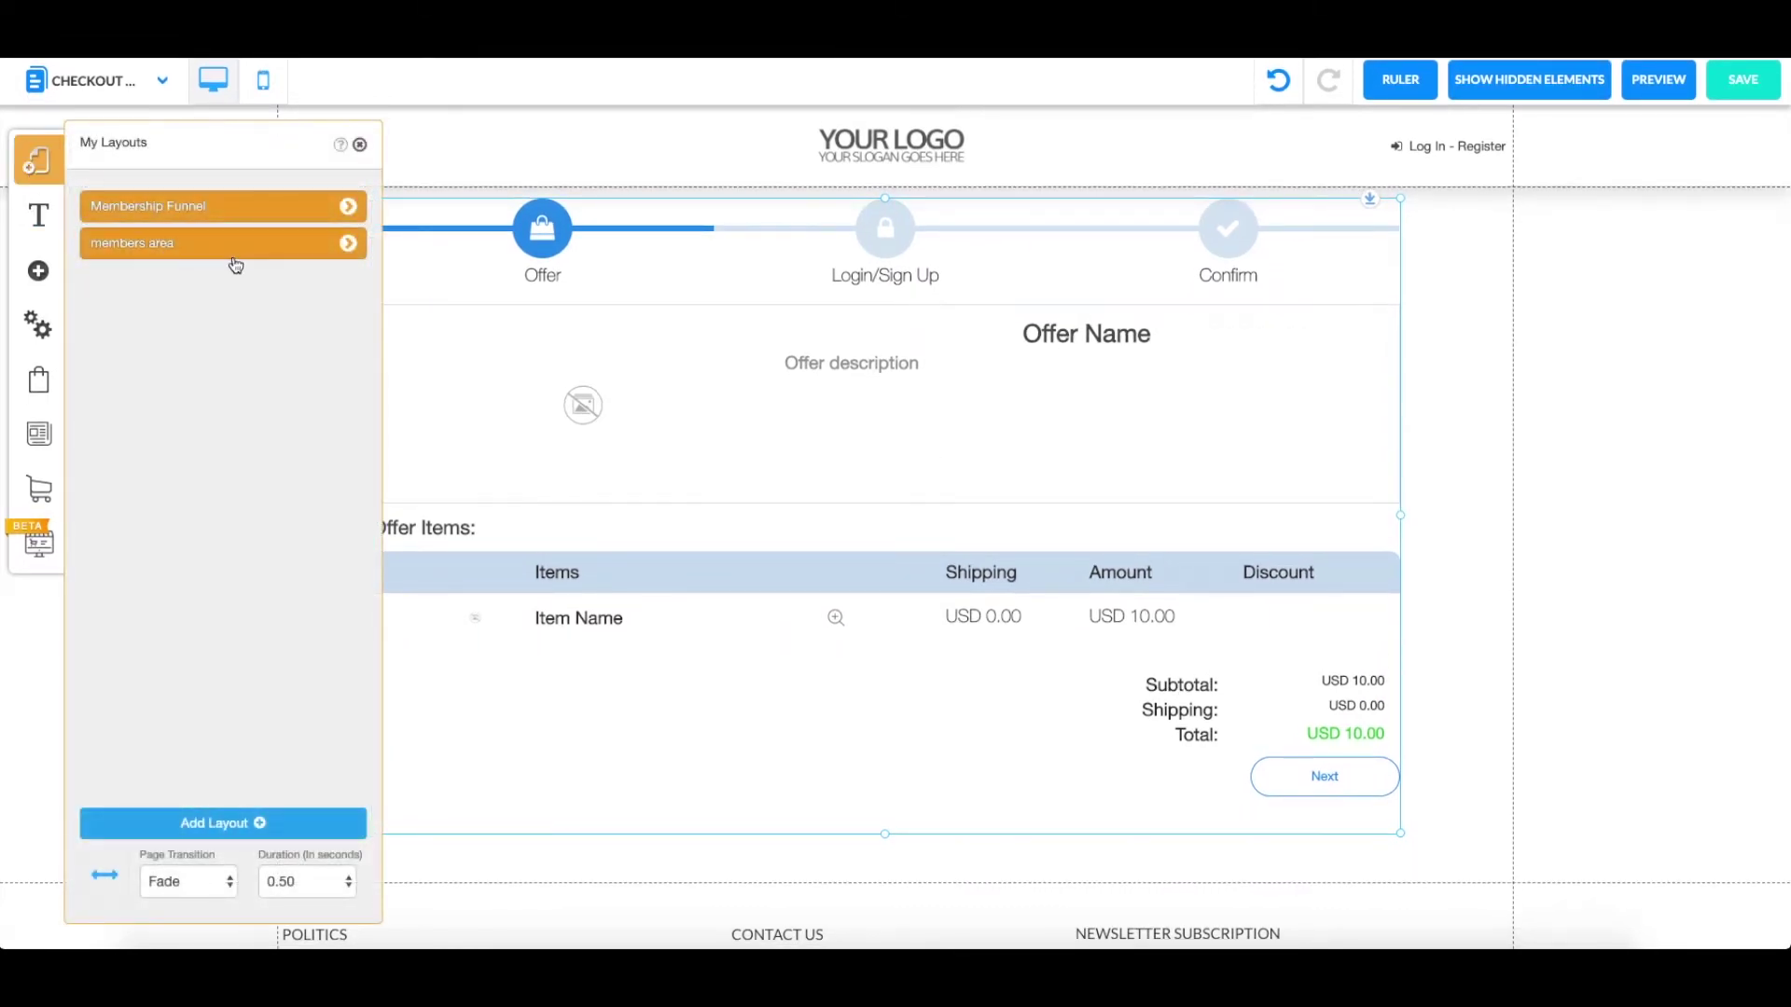
click(1457, 429)
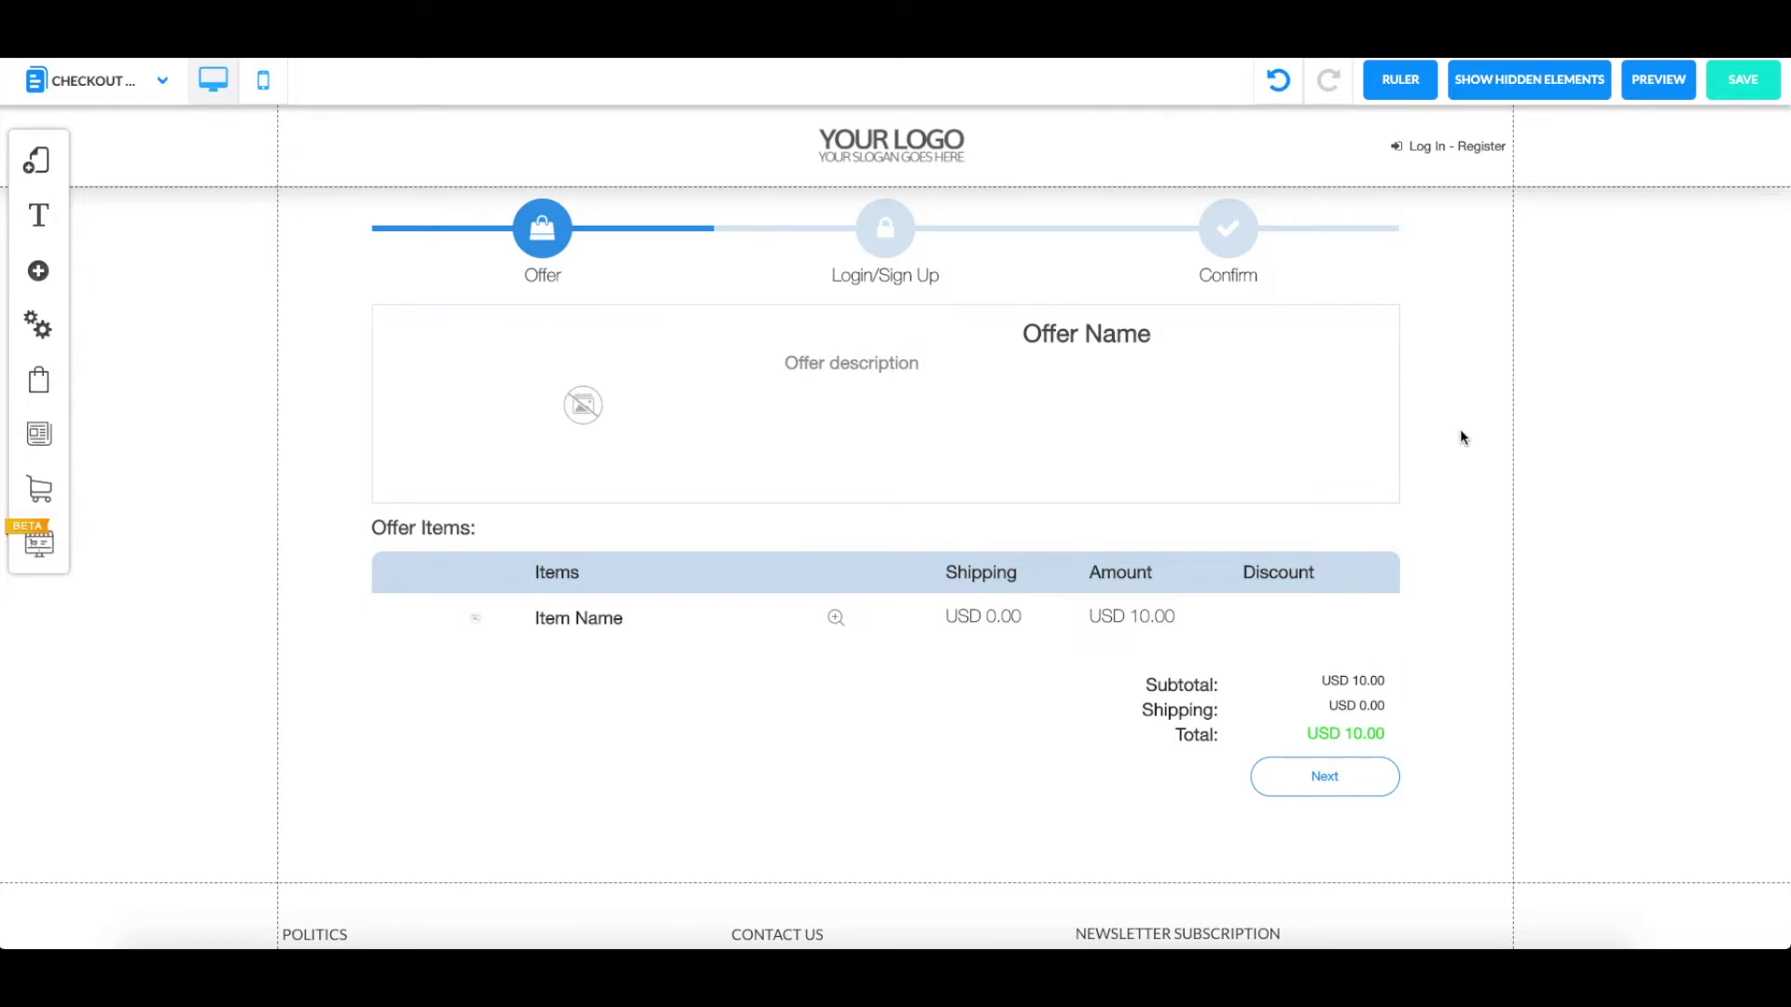
- Open the checkout element's Change Offer settings, keeping Example payment method as the offer payment
click(971, 435)
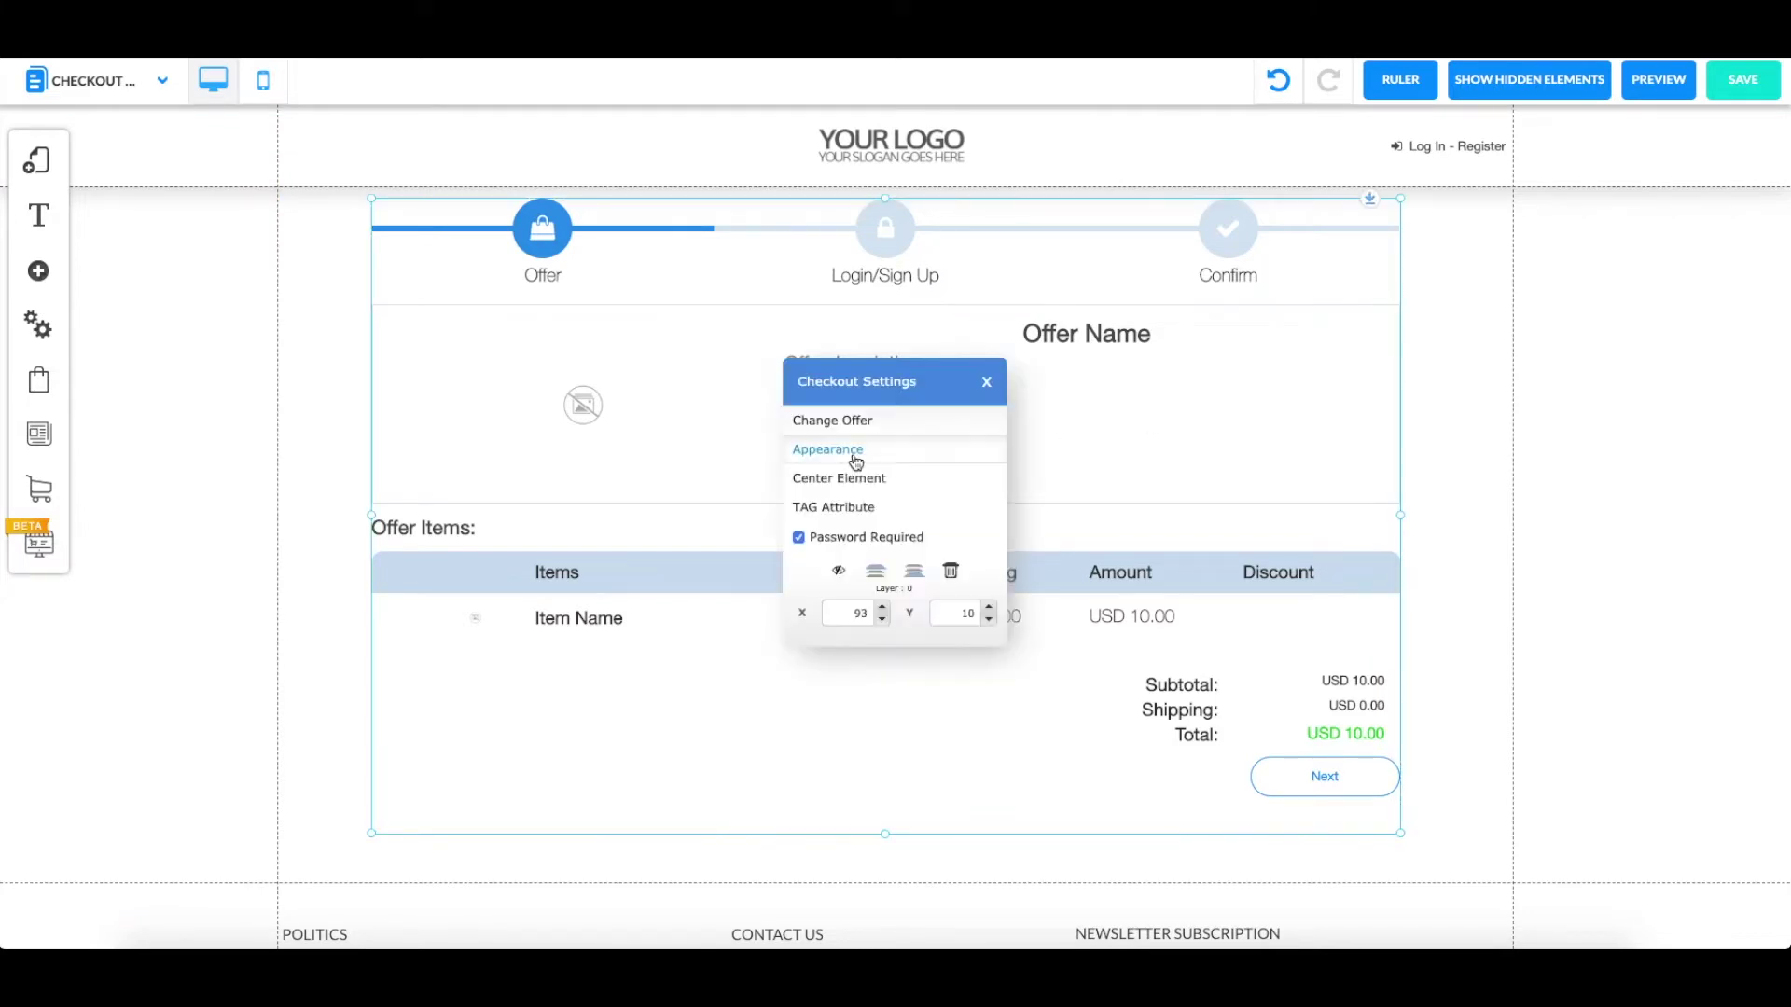
click(876, 425)
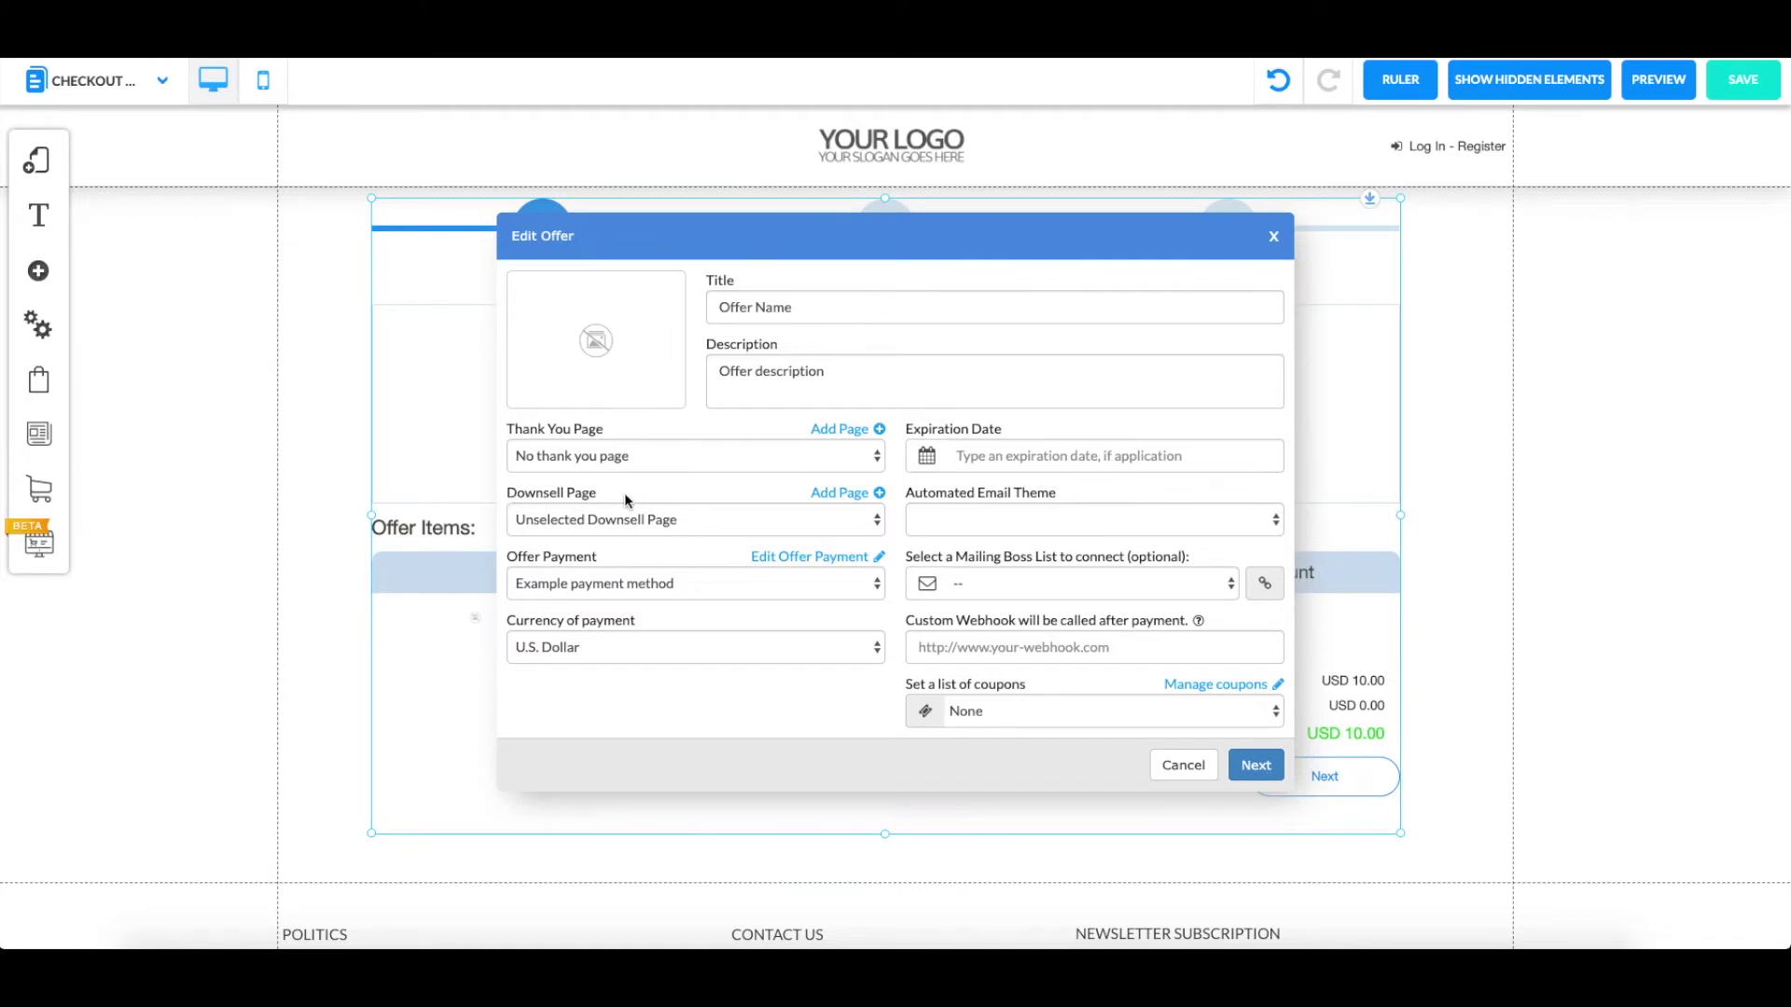
click(616, 584)
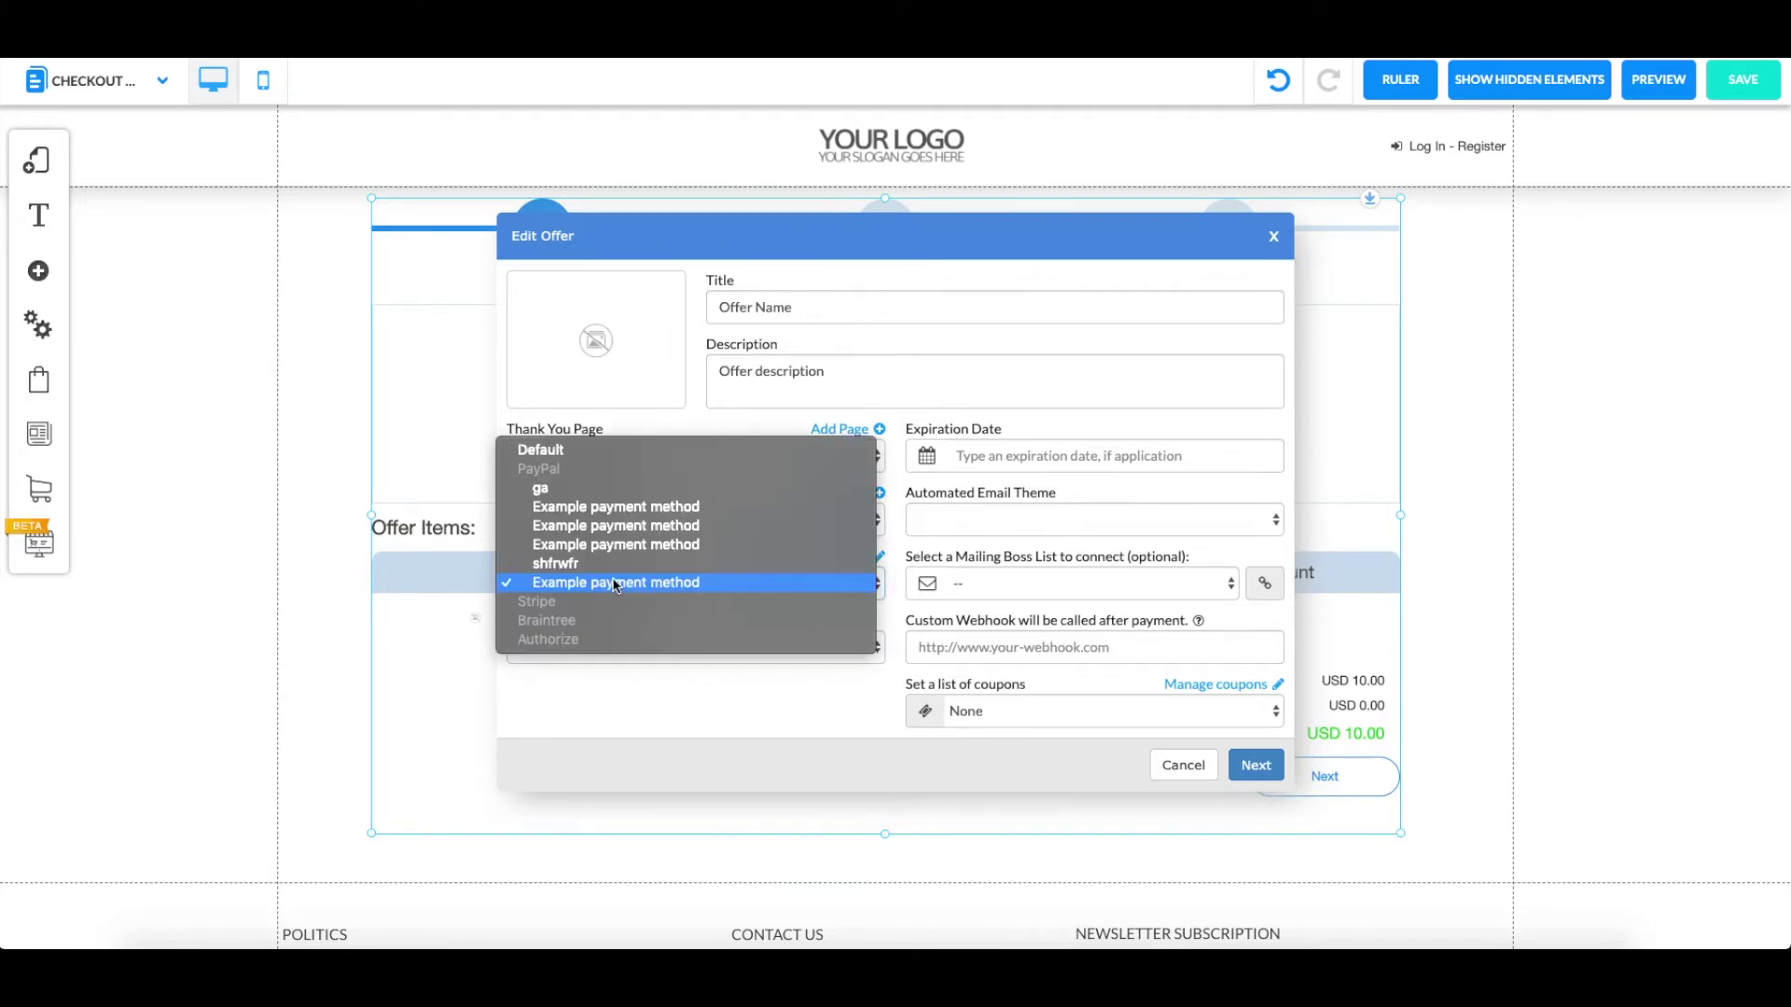
click(607, 584)
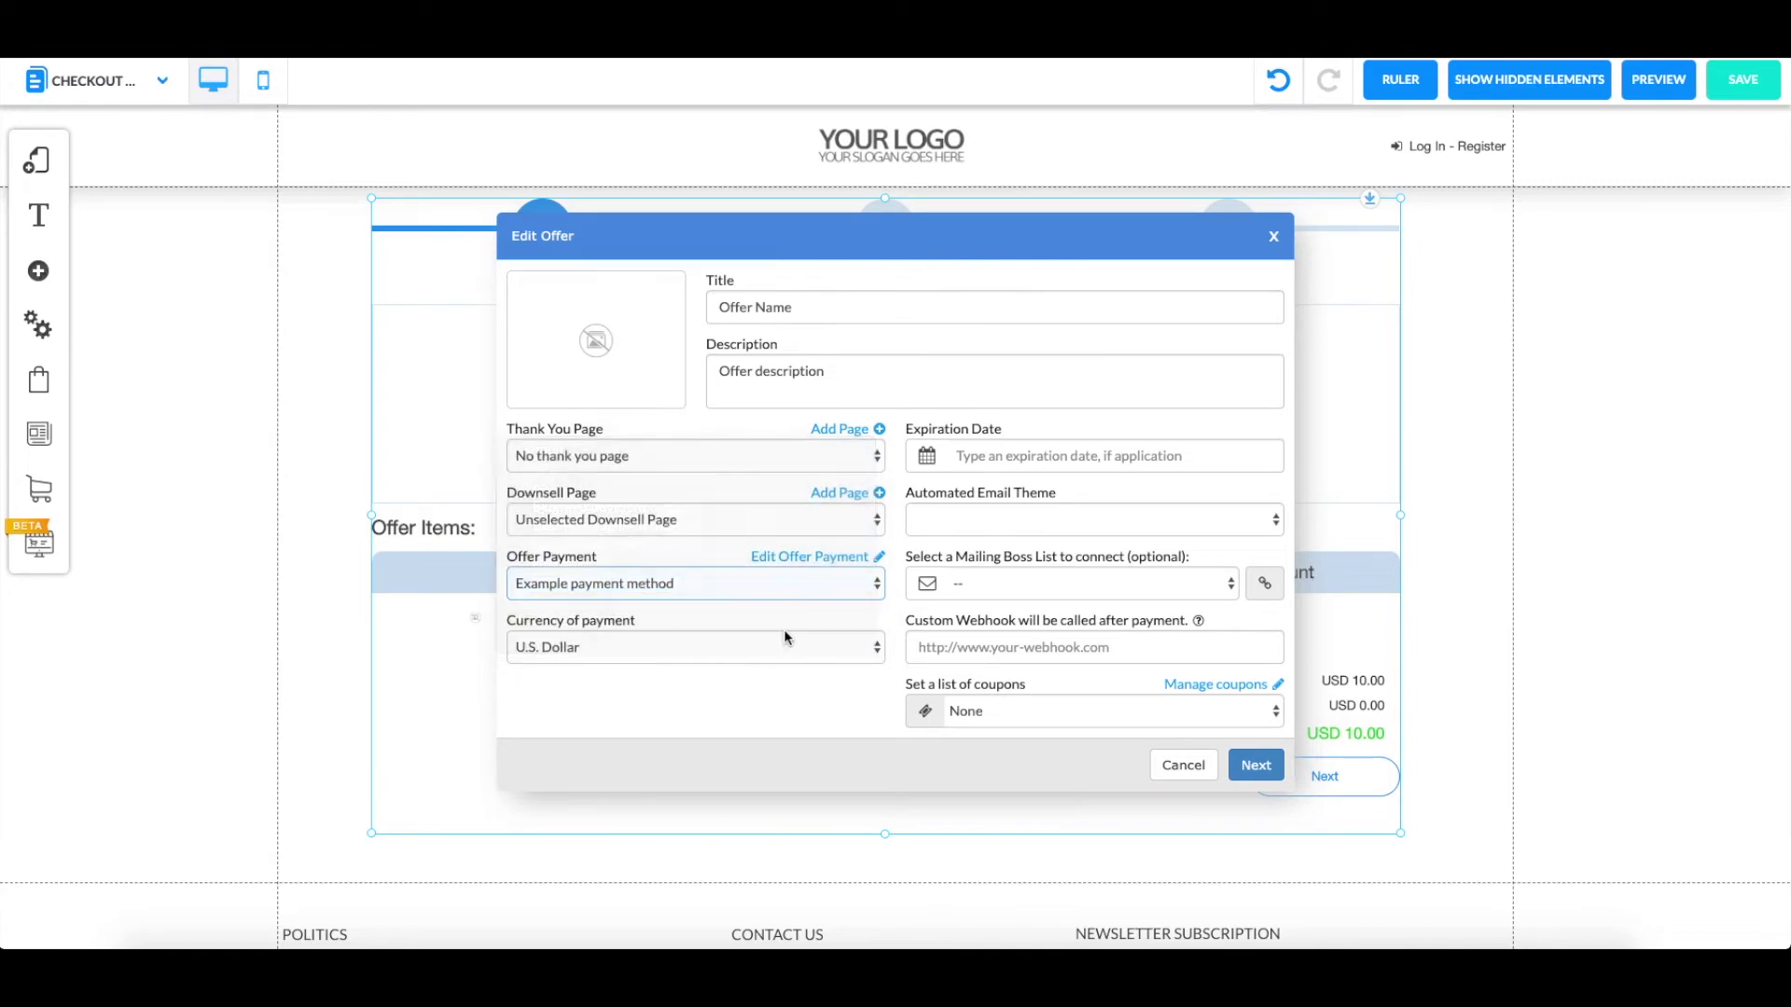
- Create a new PayPal payment method nicknamed 'checkout test'
click(776, 562)
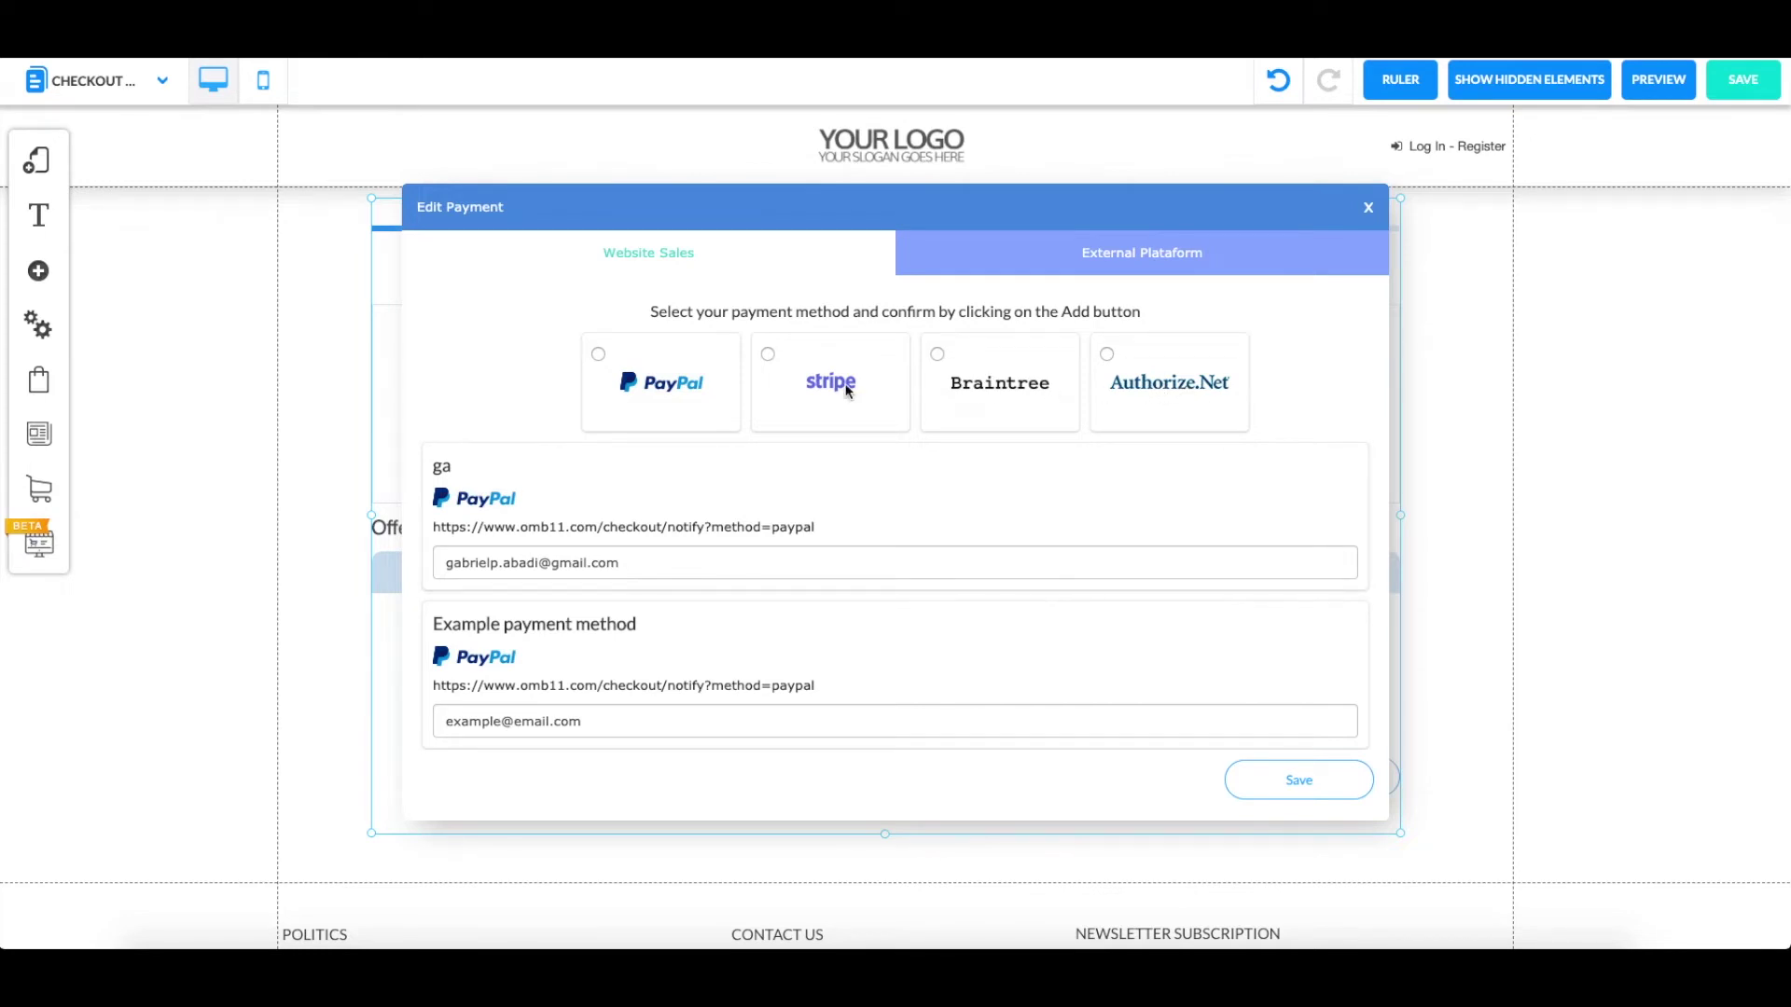
click(599, 356)
click(839, 546)
text(ch)
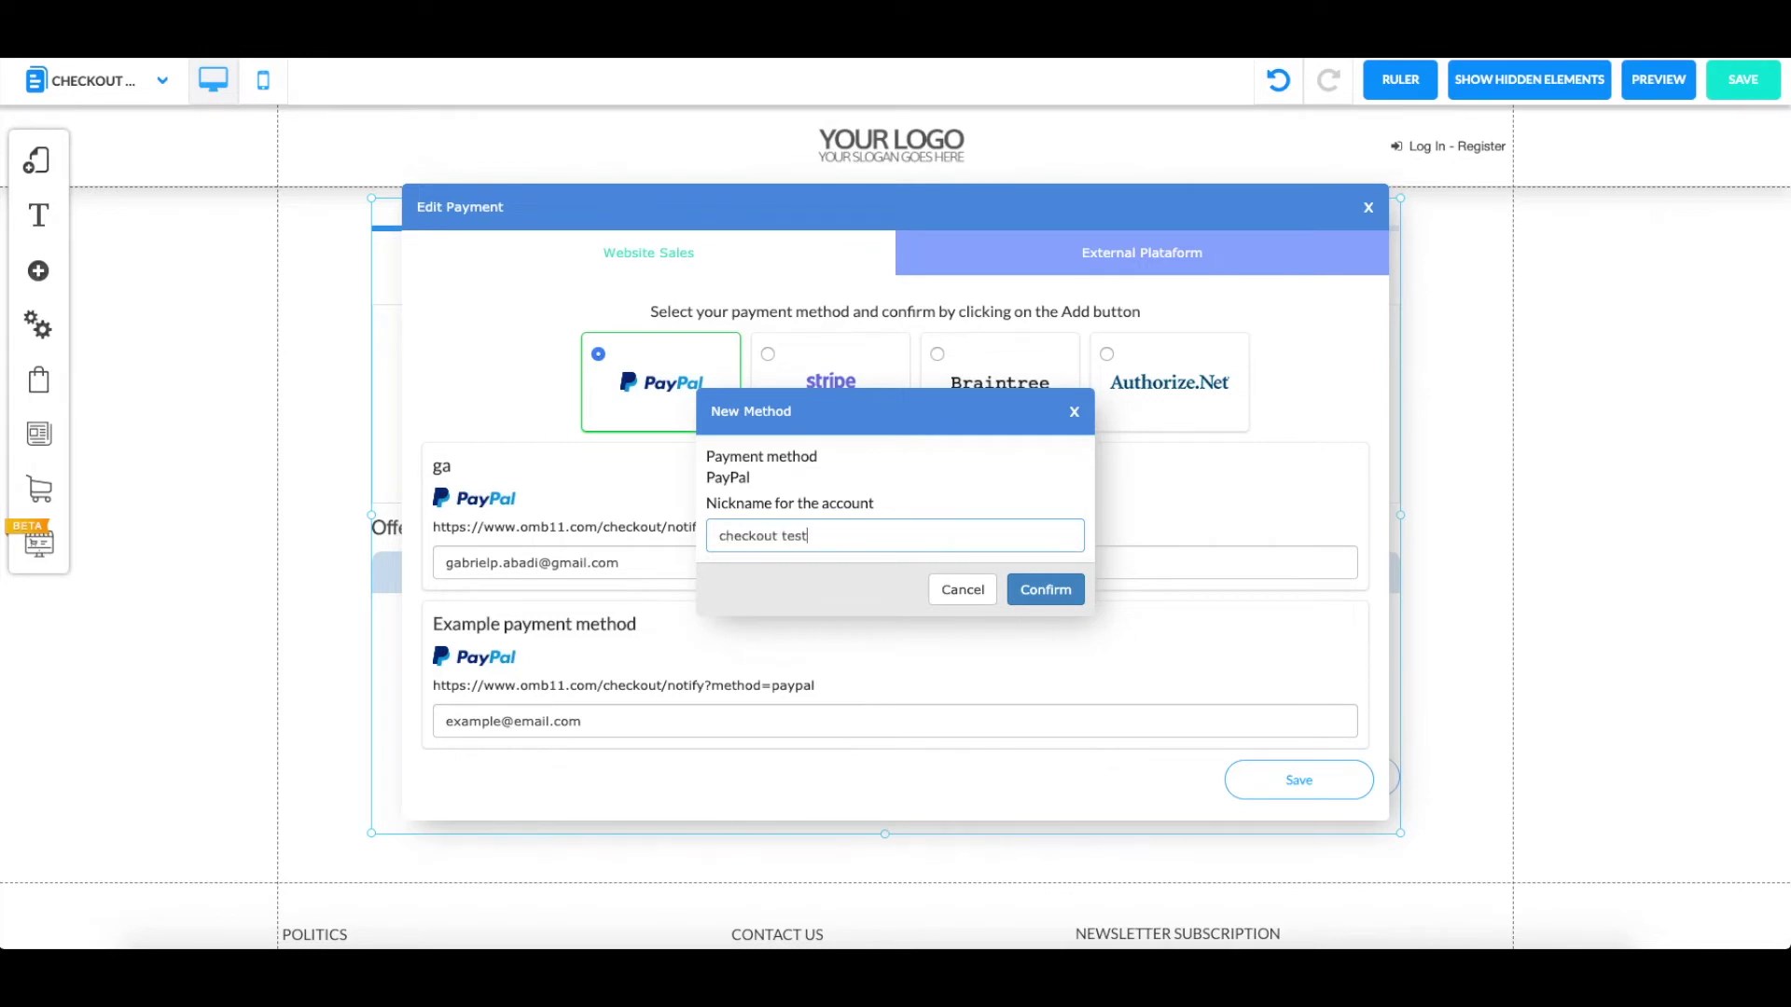
text(eckout test)
click(1046, 592)
- Enter the seller's PayPal e-mail for checkout test and save the payment configuration
scroll(807, 643, down, 2)
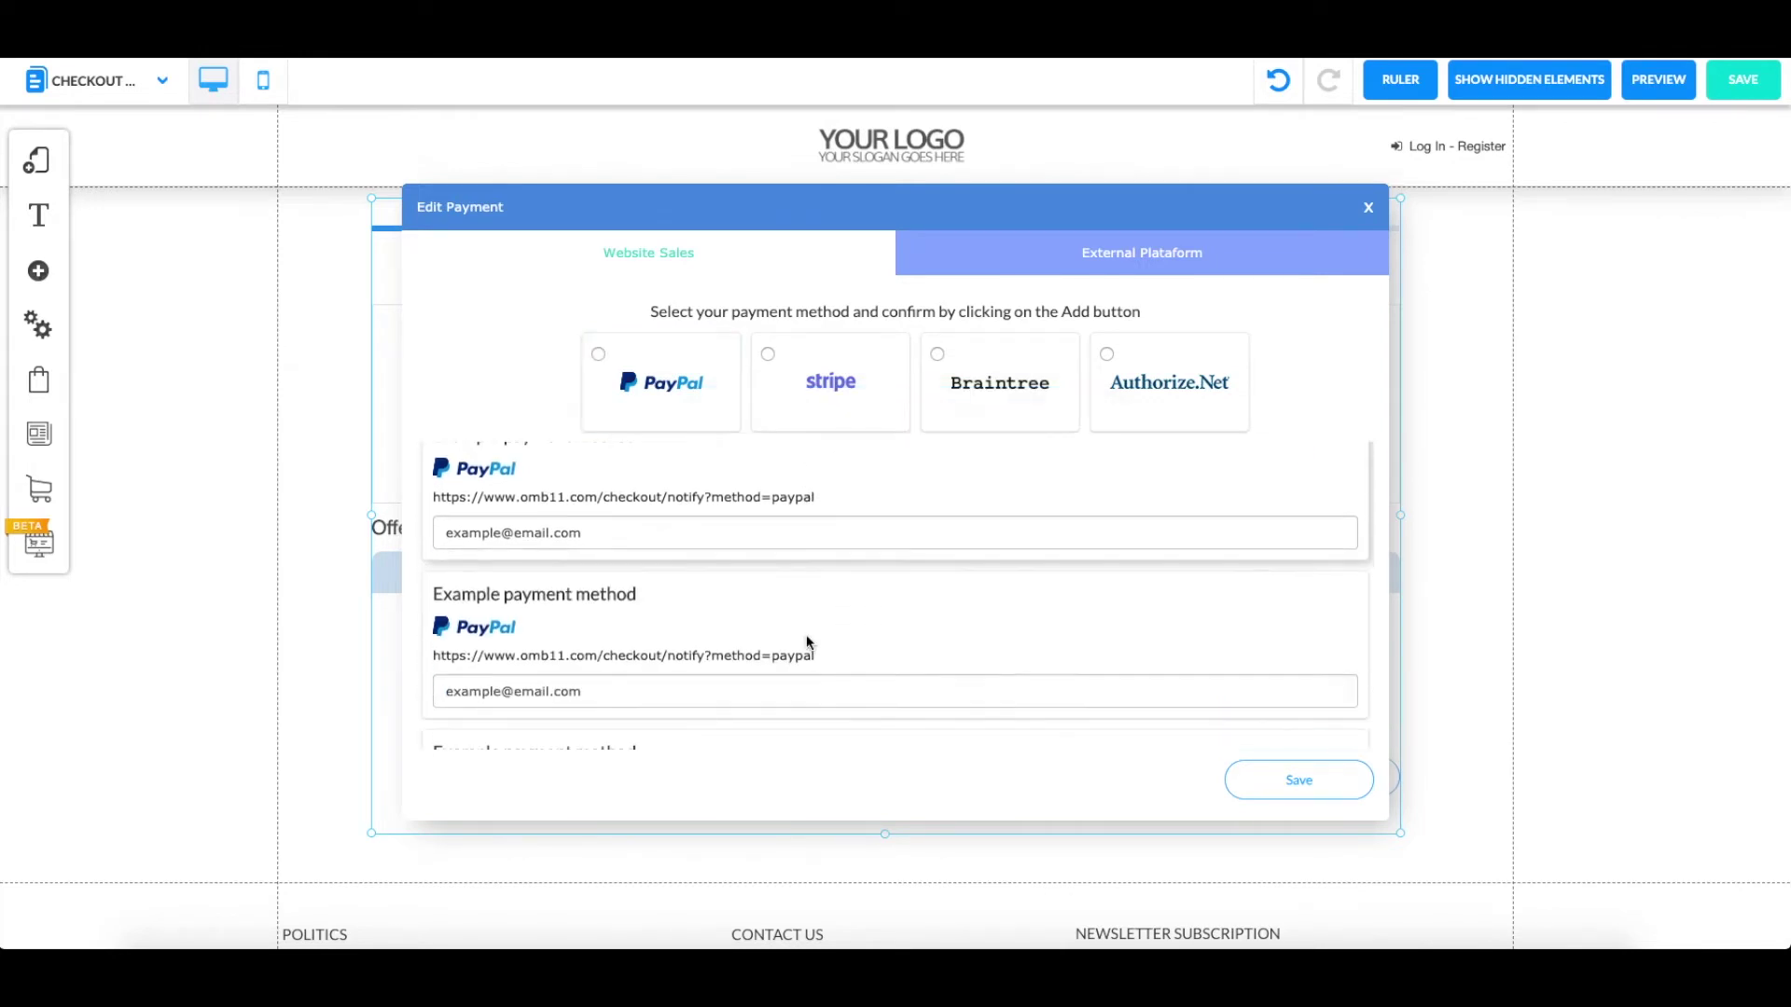
scroll(807, 643, down, 3)
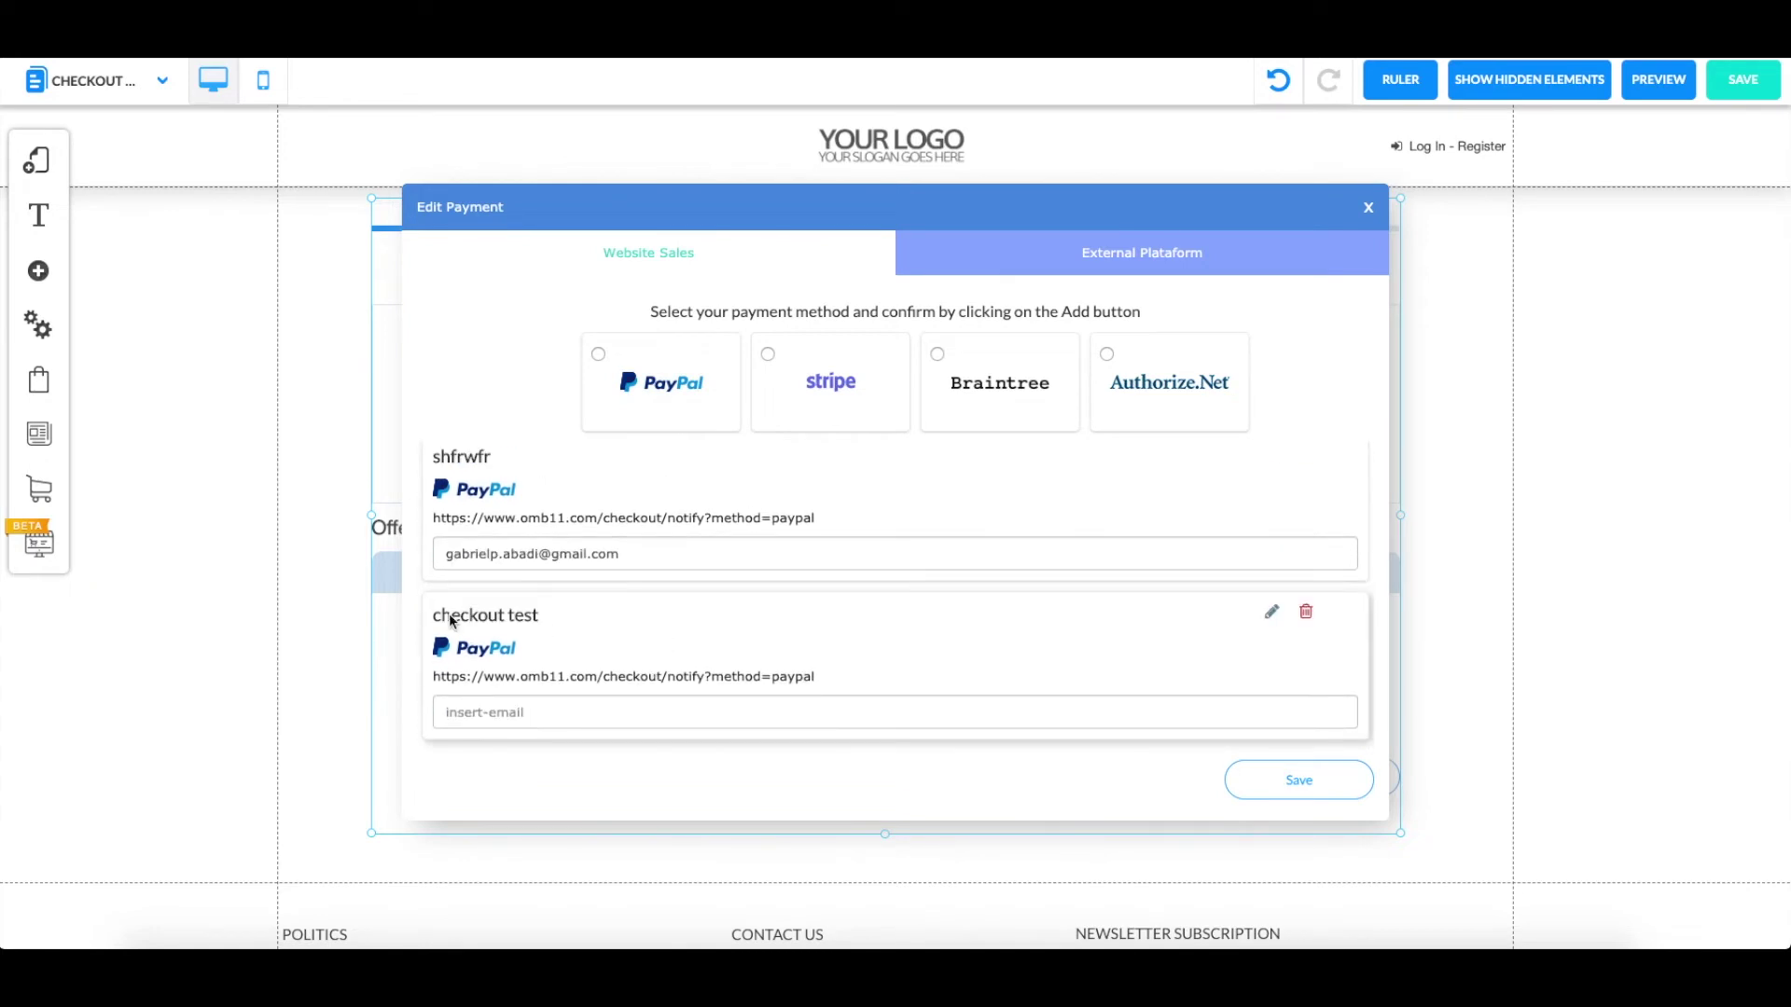
click(600, 712)
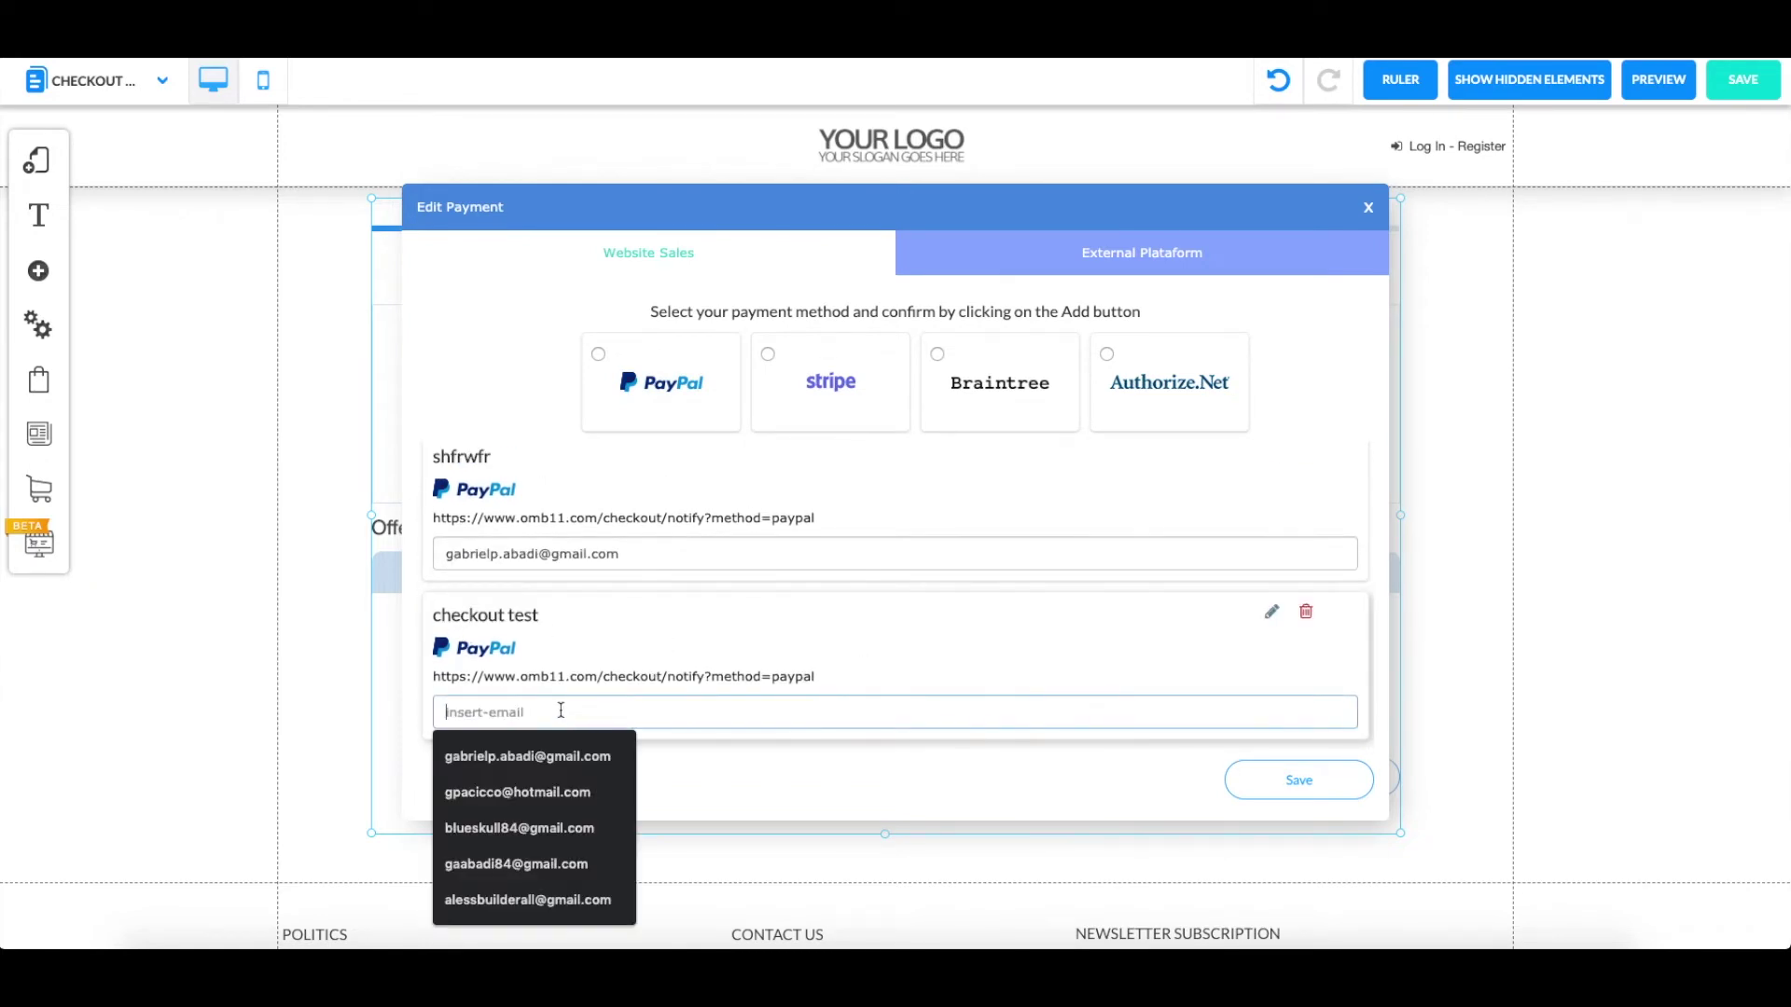
click(528, 755)
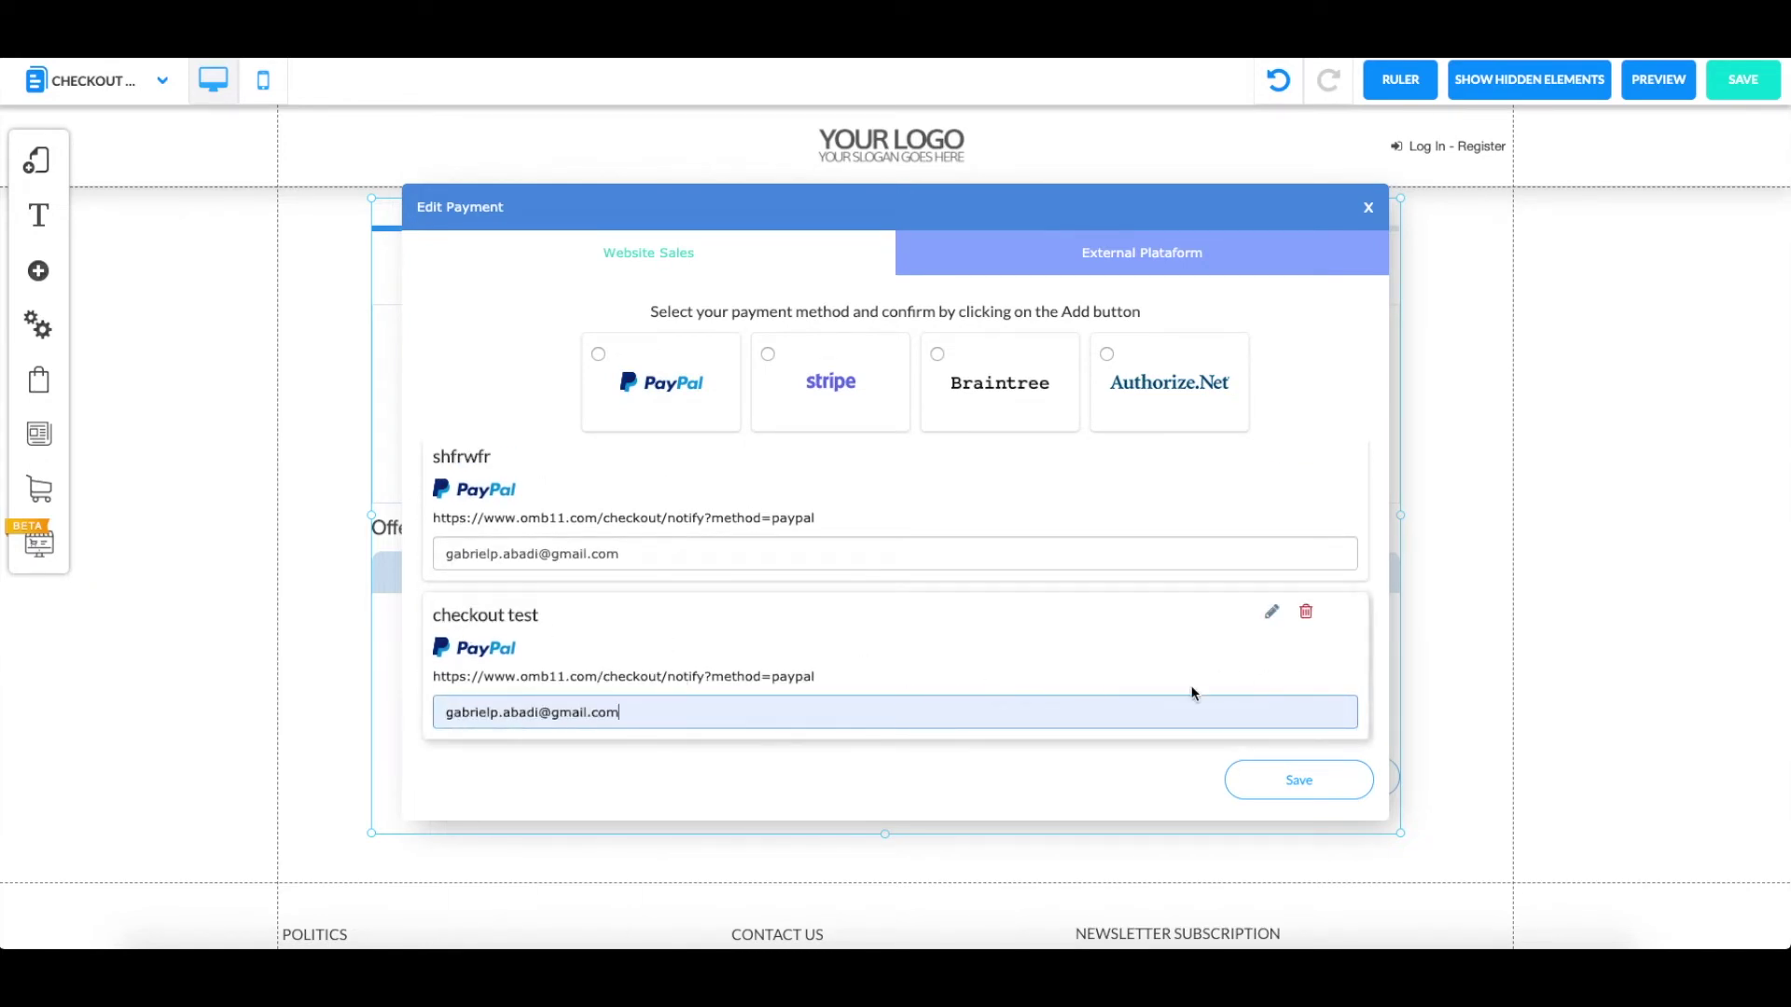
click(1255, 783)
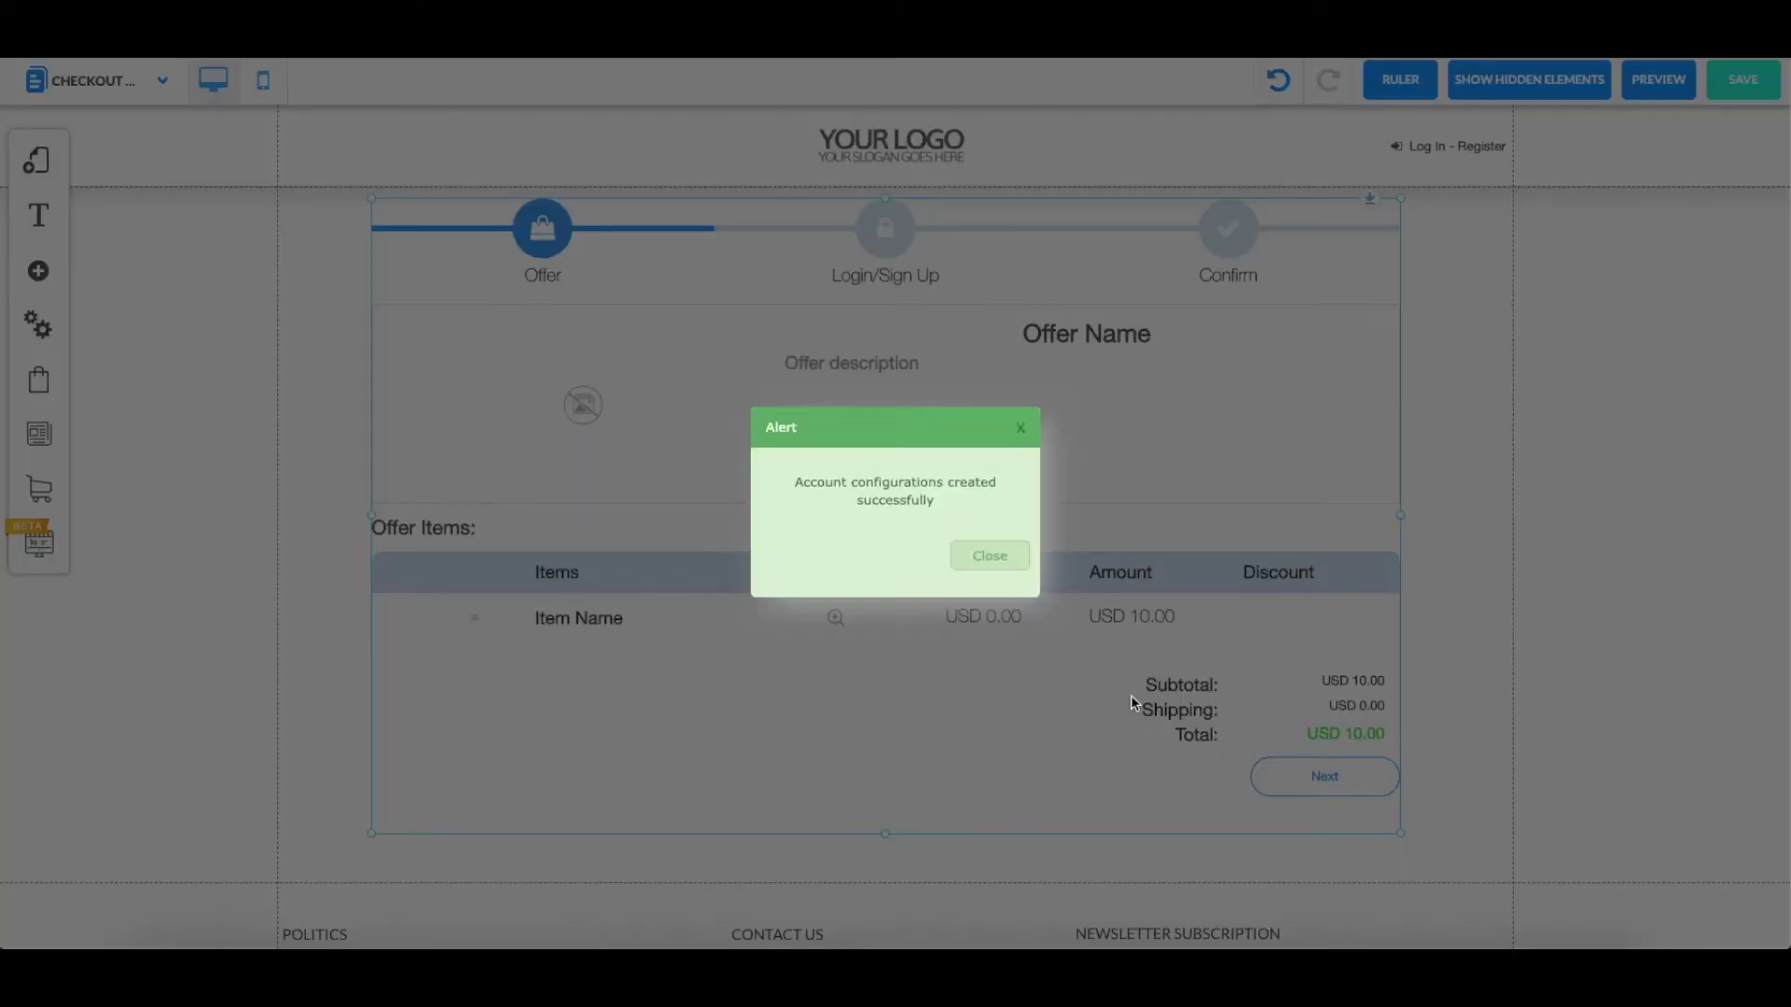
click(1005, 560)
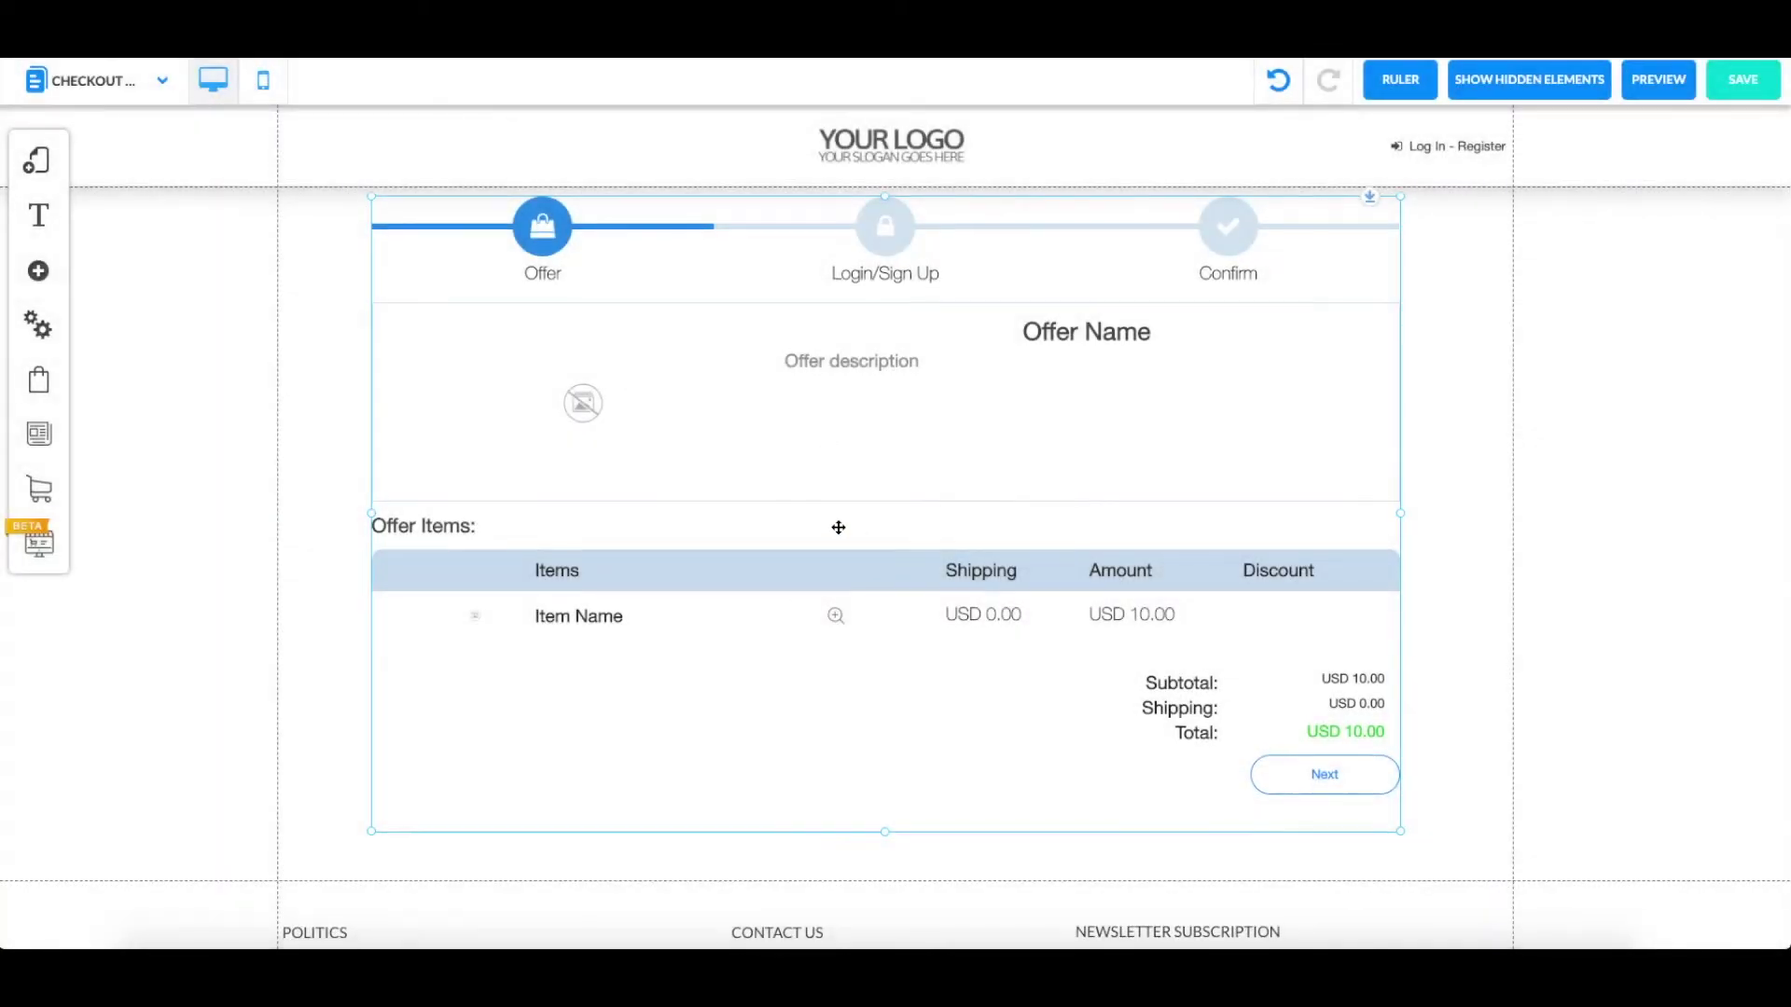
click(839, 528)
- Set the offer payment to checkout test and the payment currency to U.S. Dollar
click(863, 417)
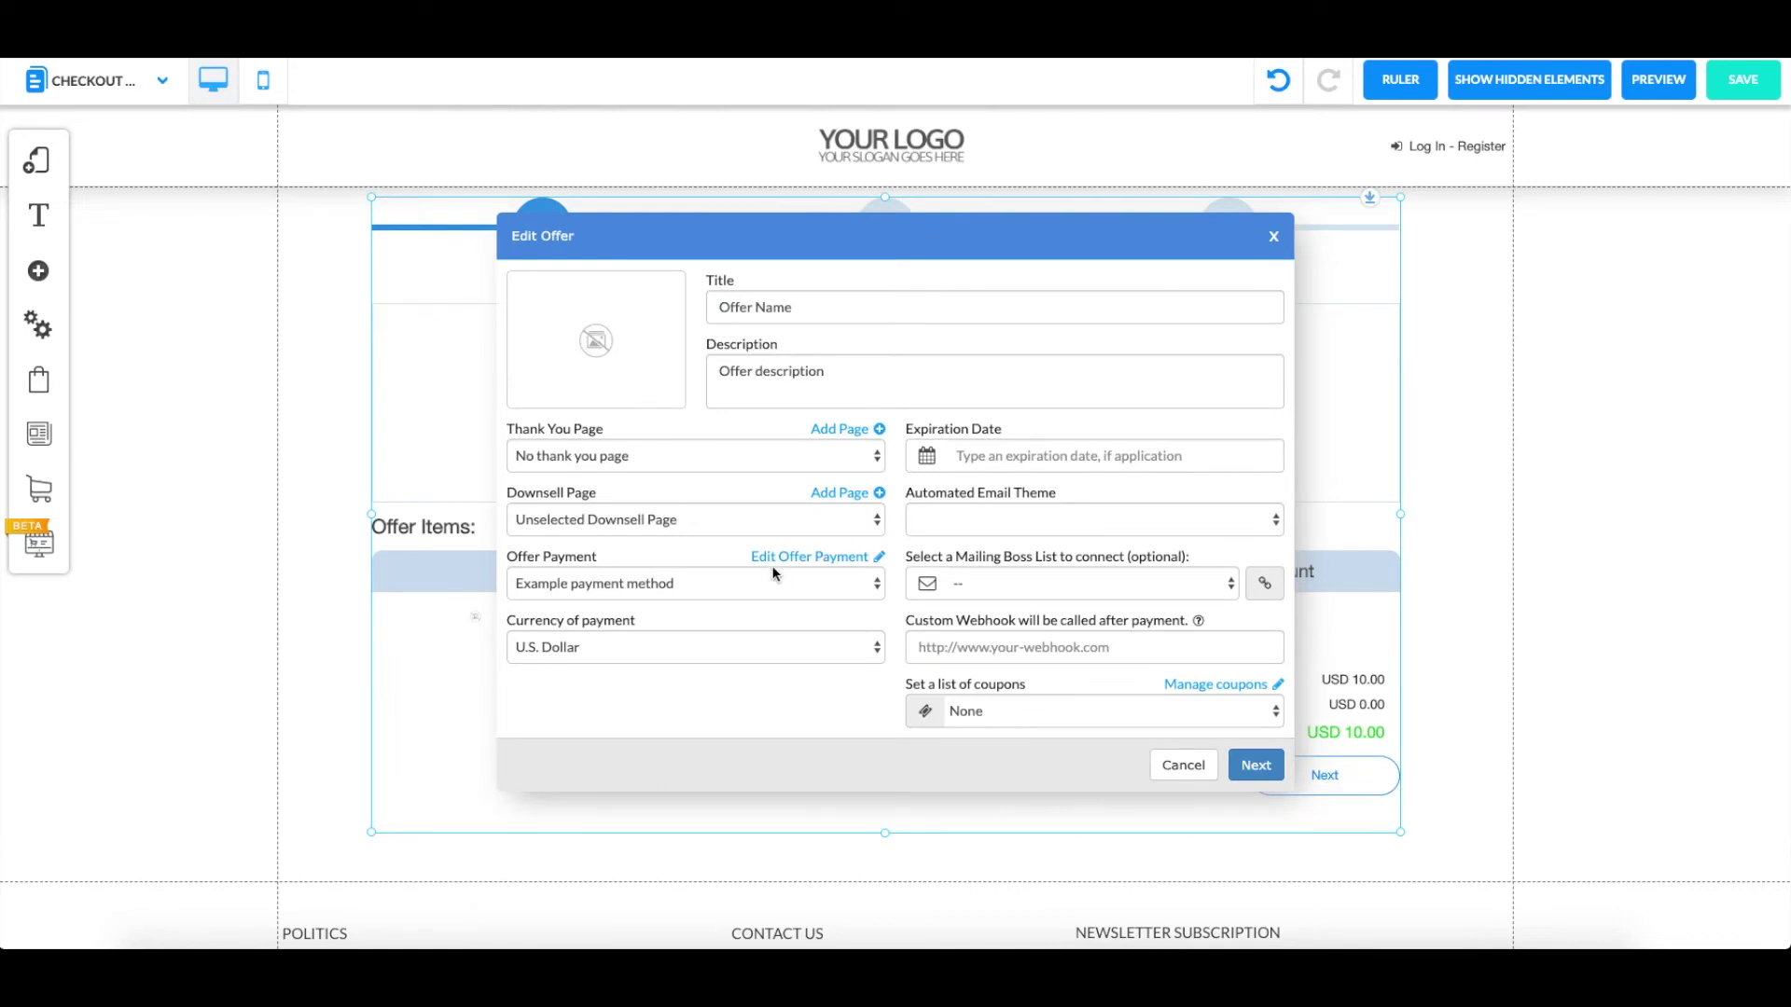
click(753, 586)
click(751, 584)
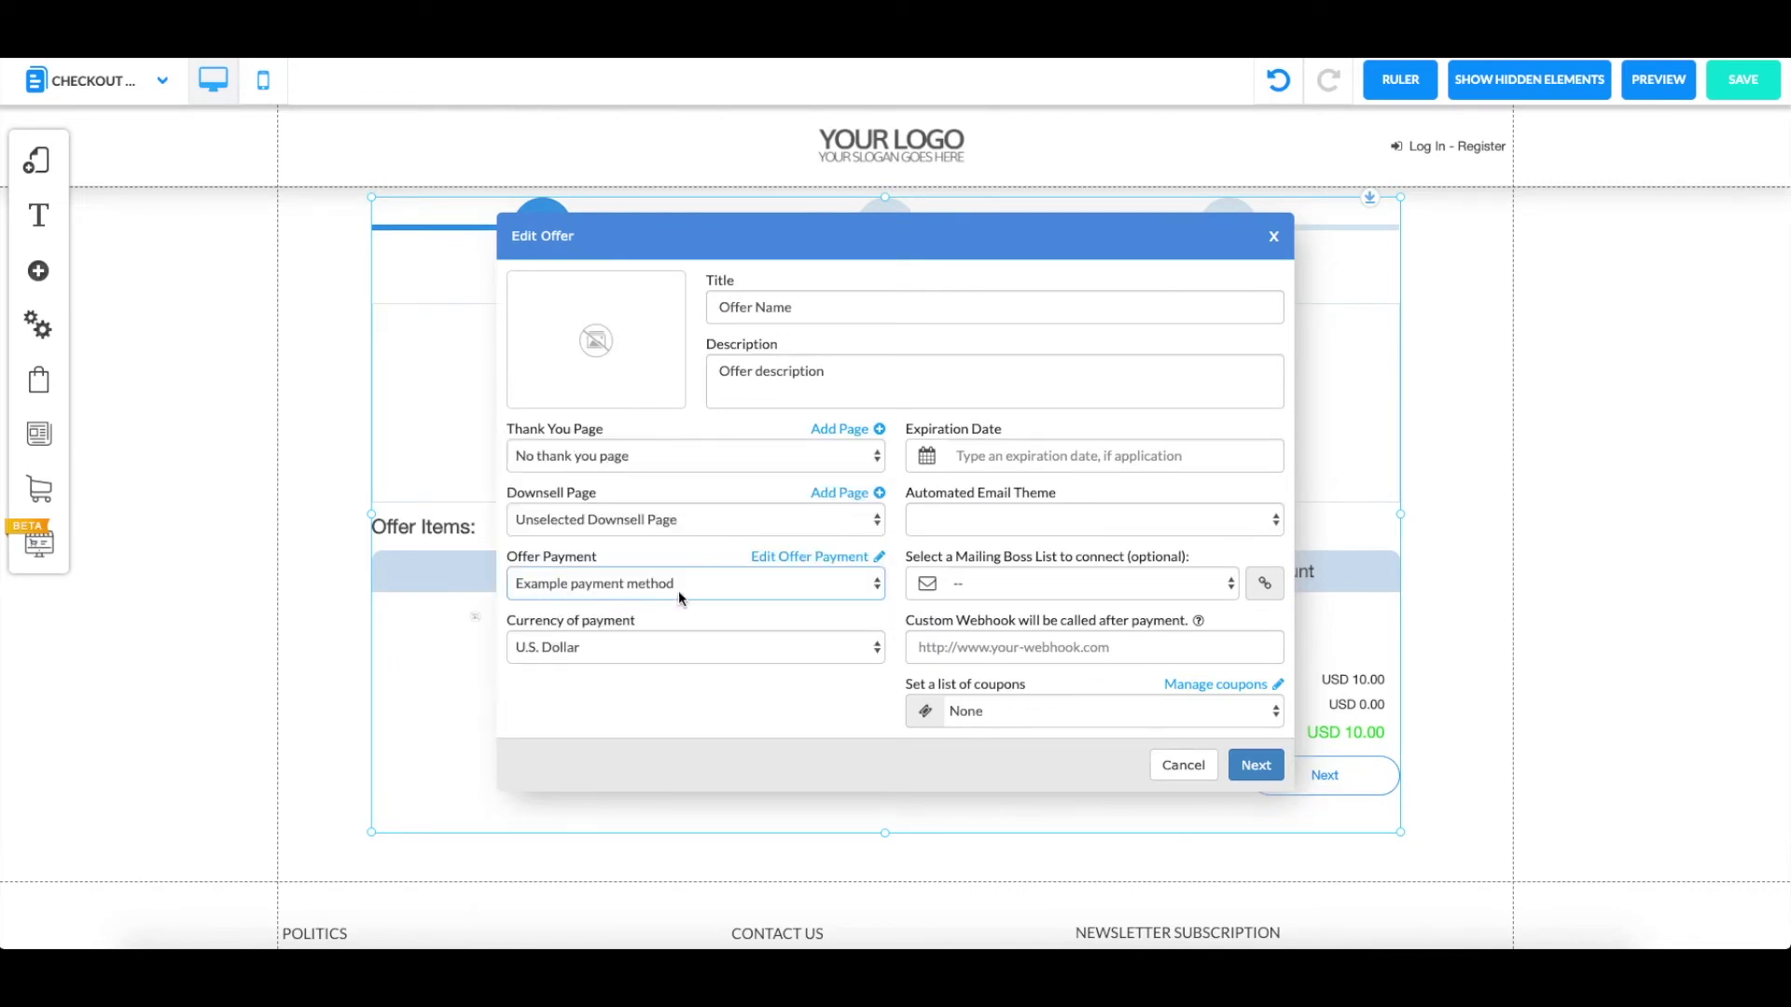
click(715, 594)
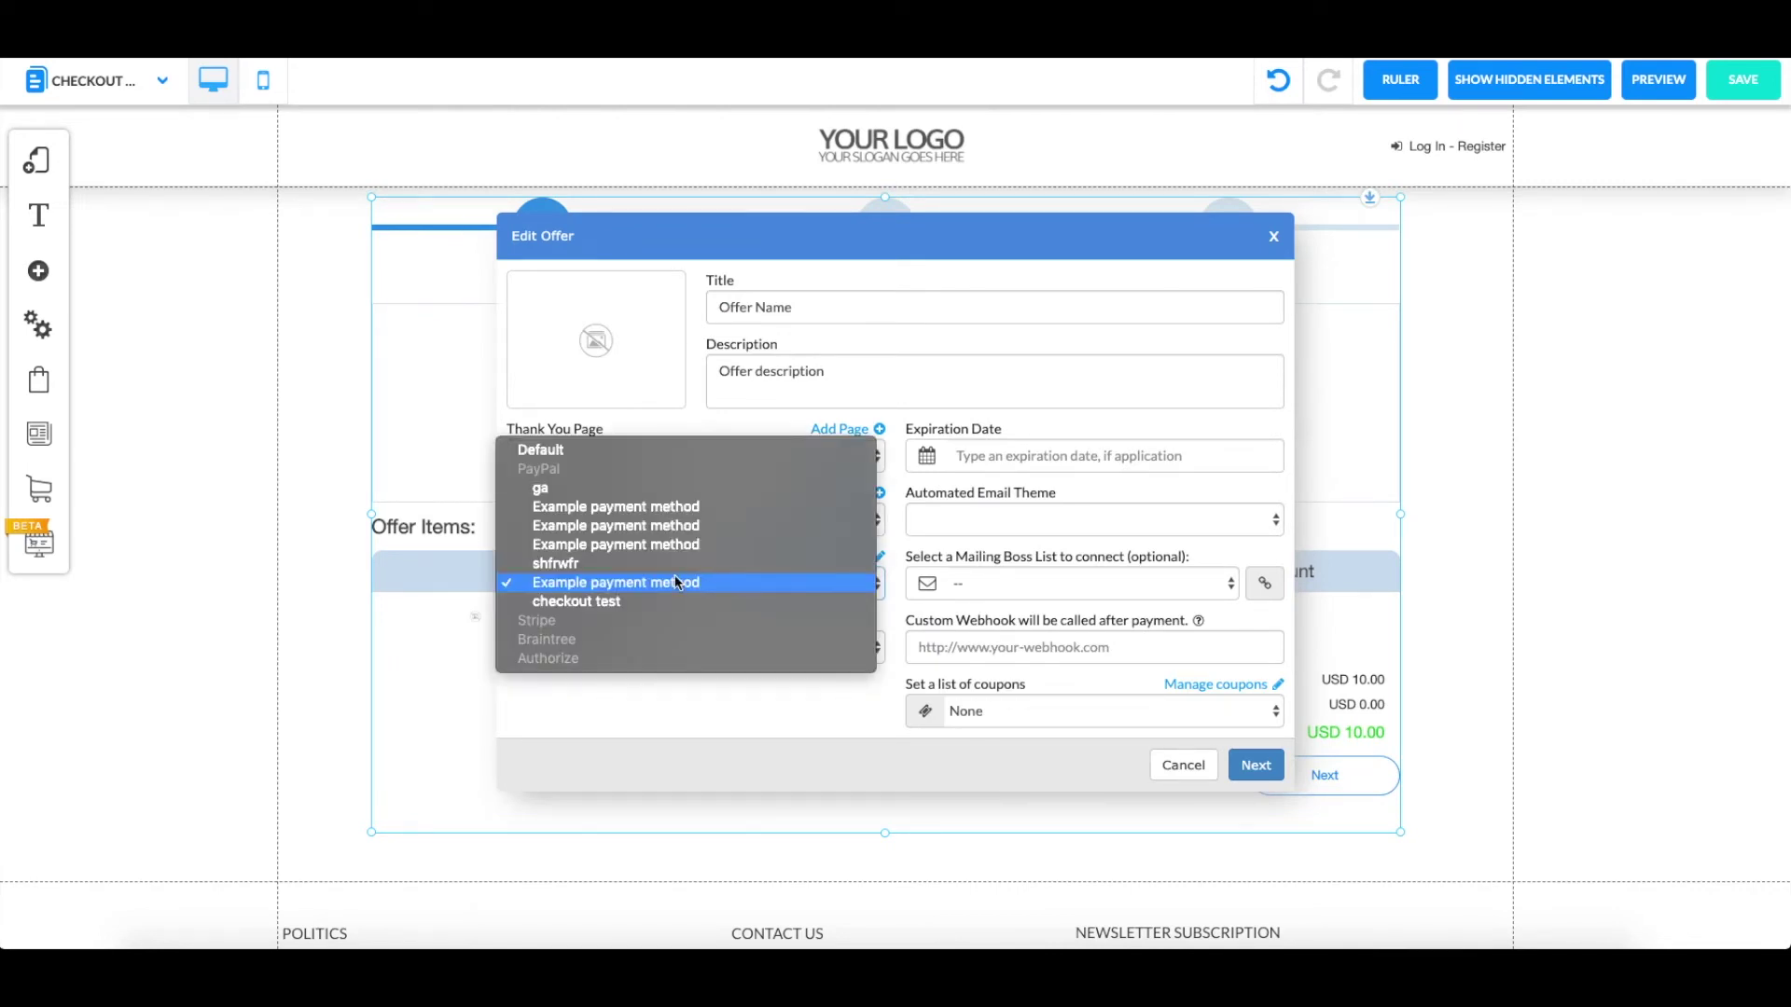
click(542, 604)
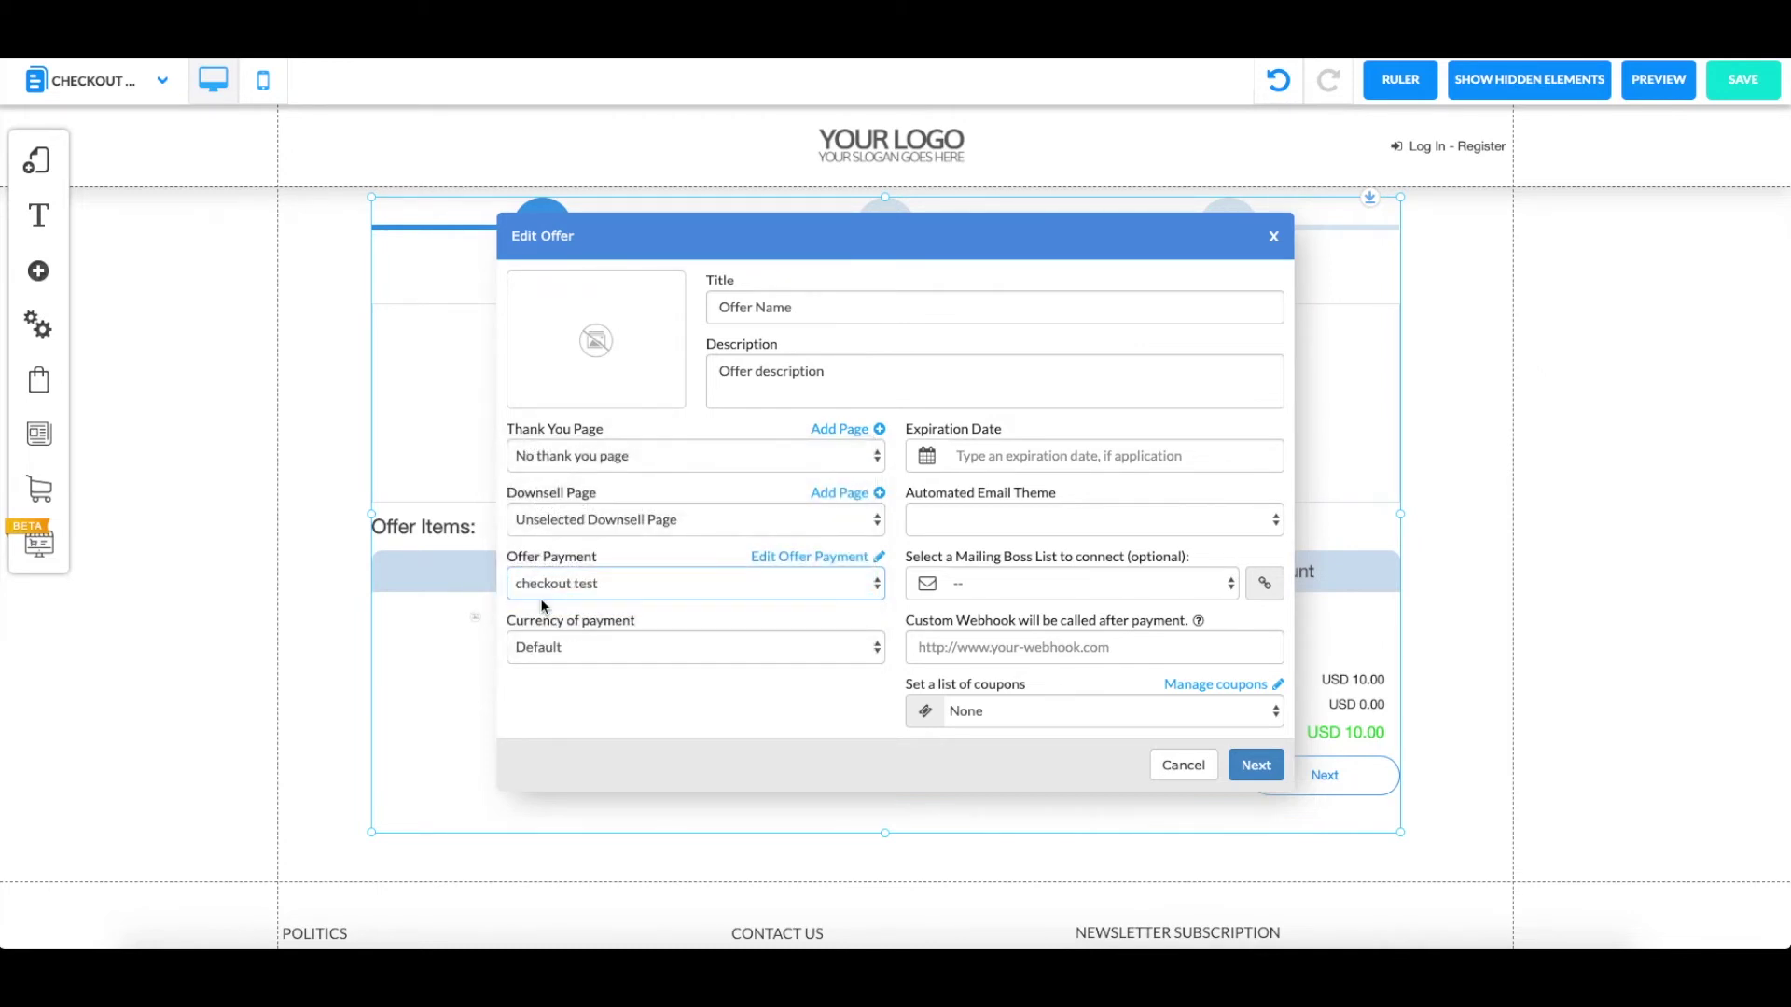
click(561, 648)
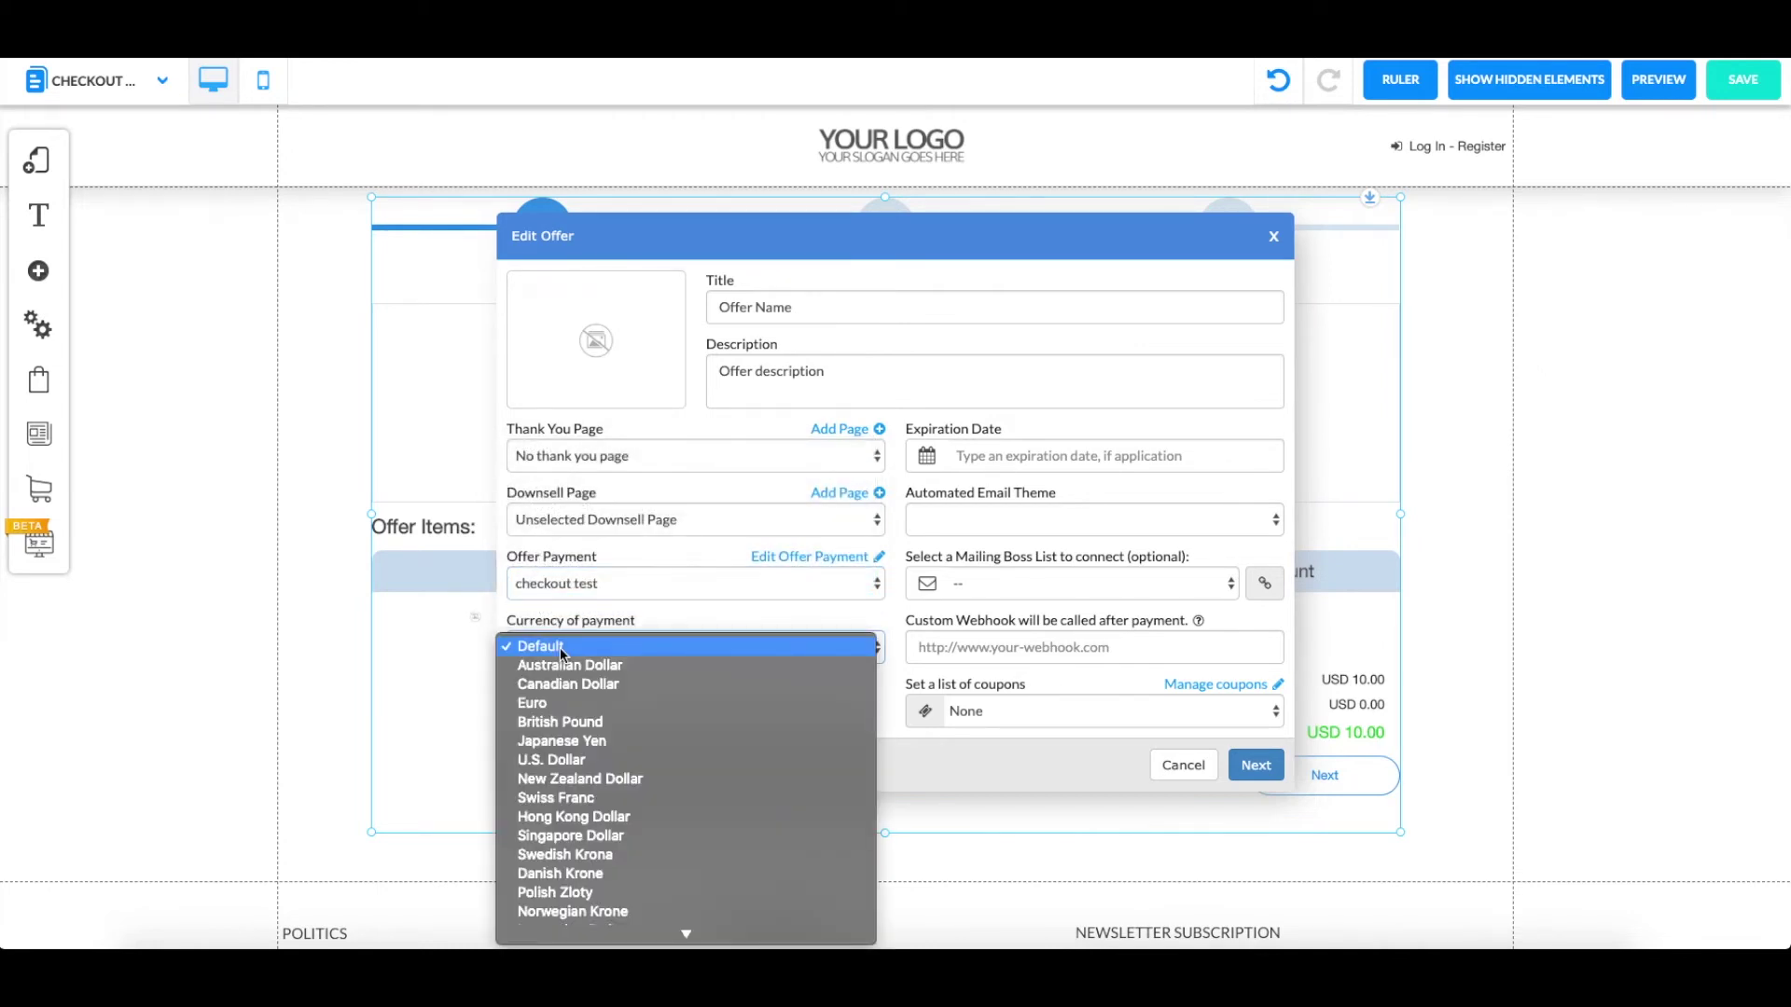
click(607, 758)
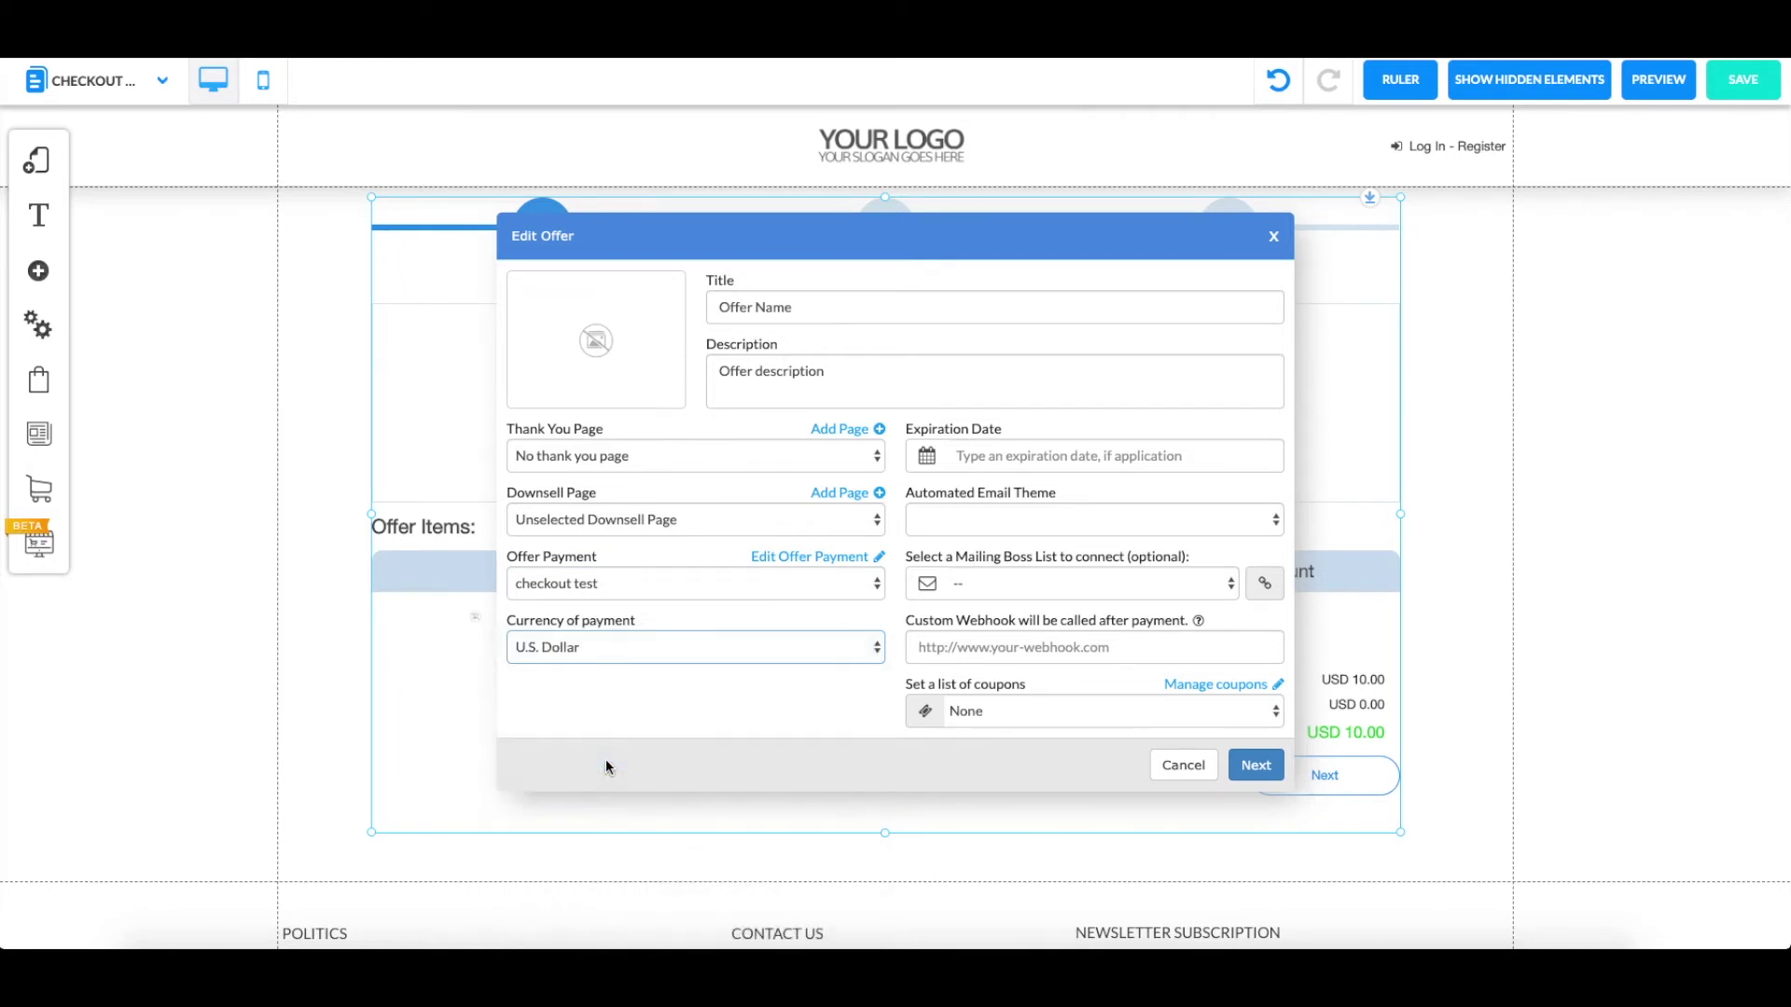
click(605, 648)
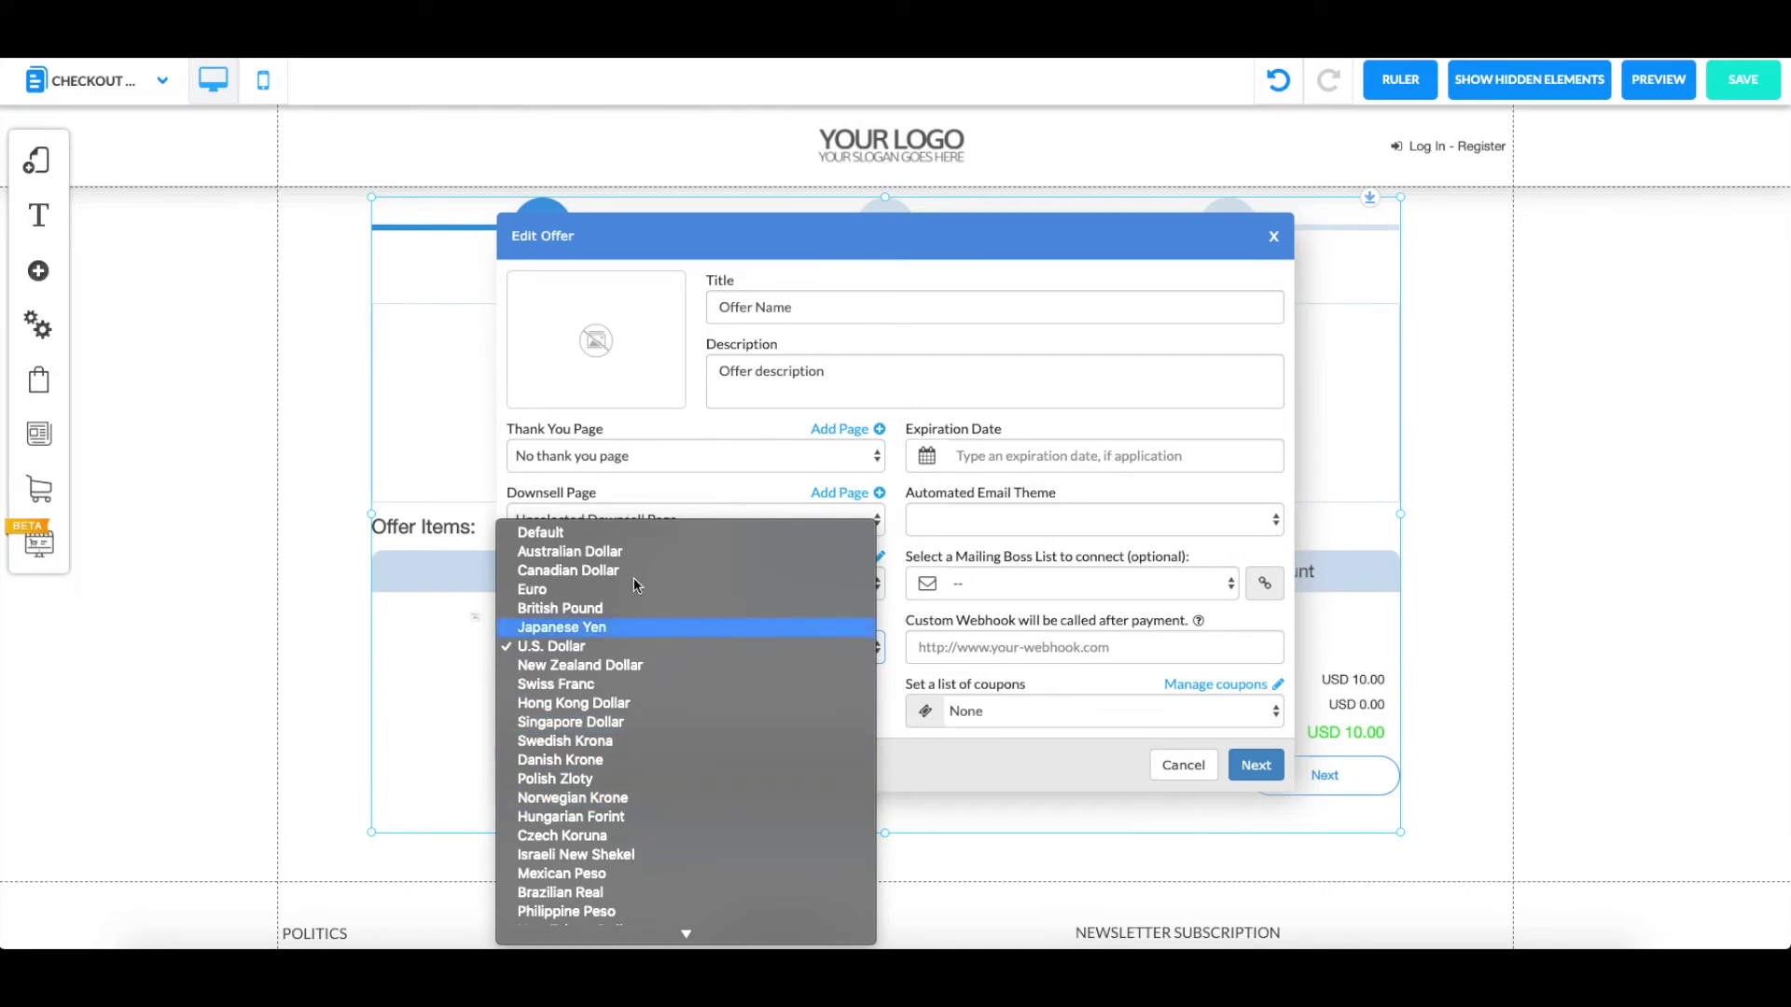
click(615, 646)
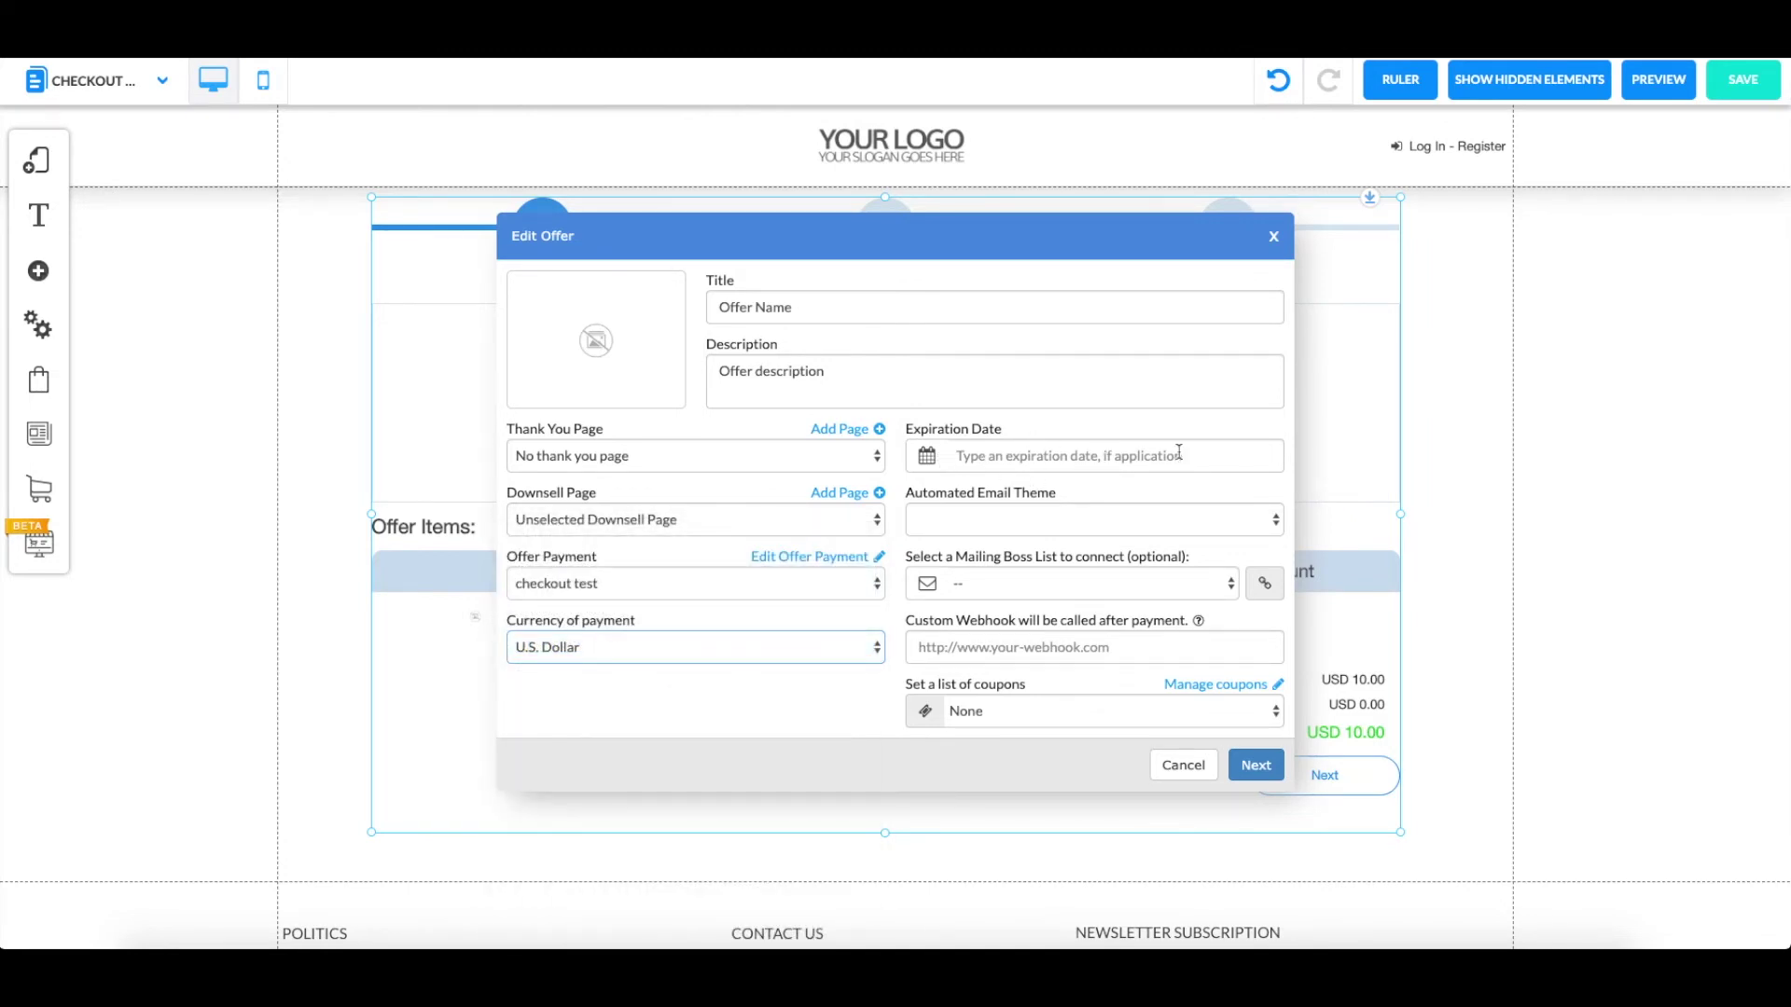
- Set the automated email theme to Default and connect the Membership Funnel mailing list
click(1072, 525)
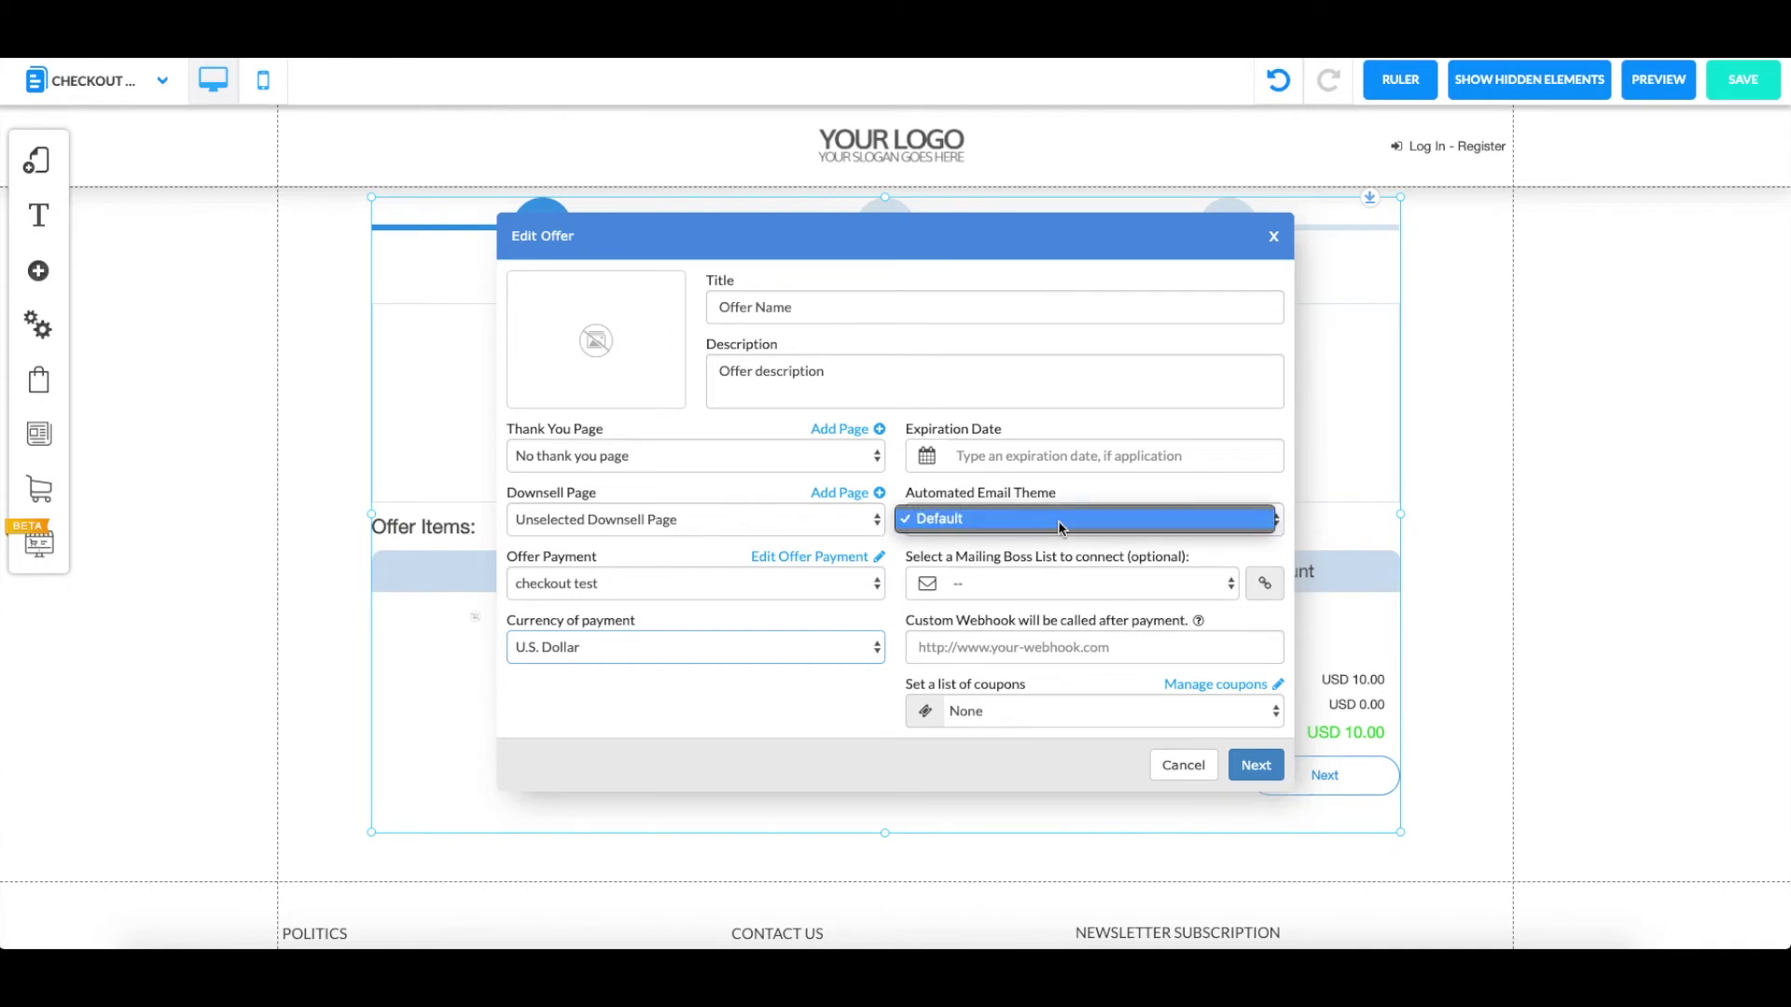
click(1061, 526)
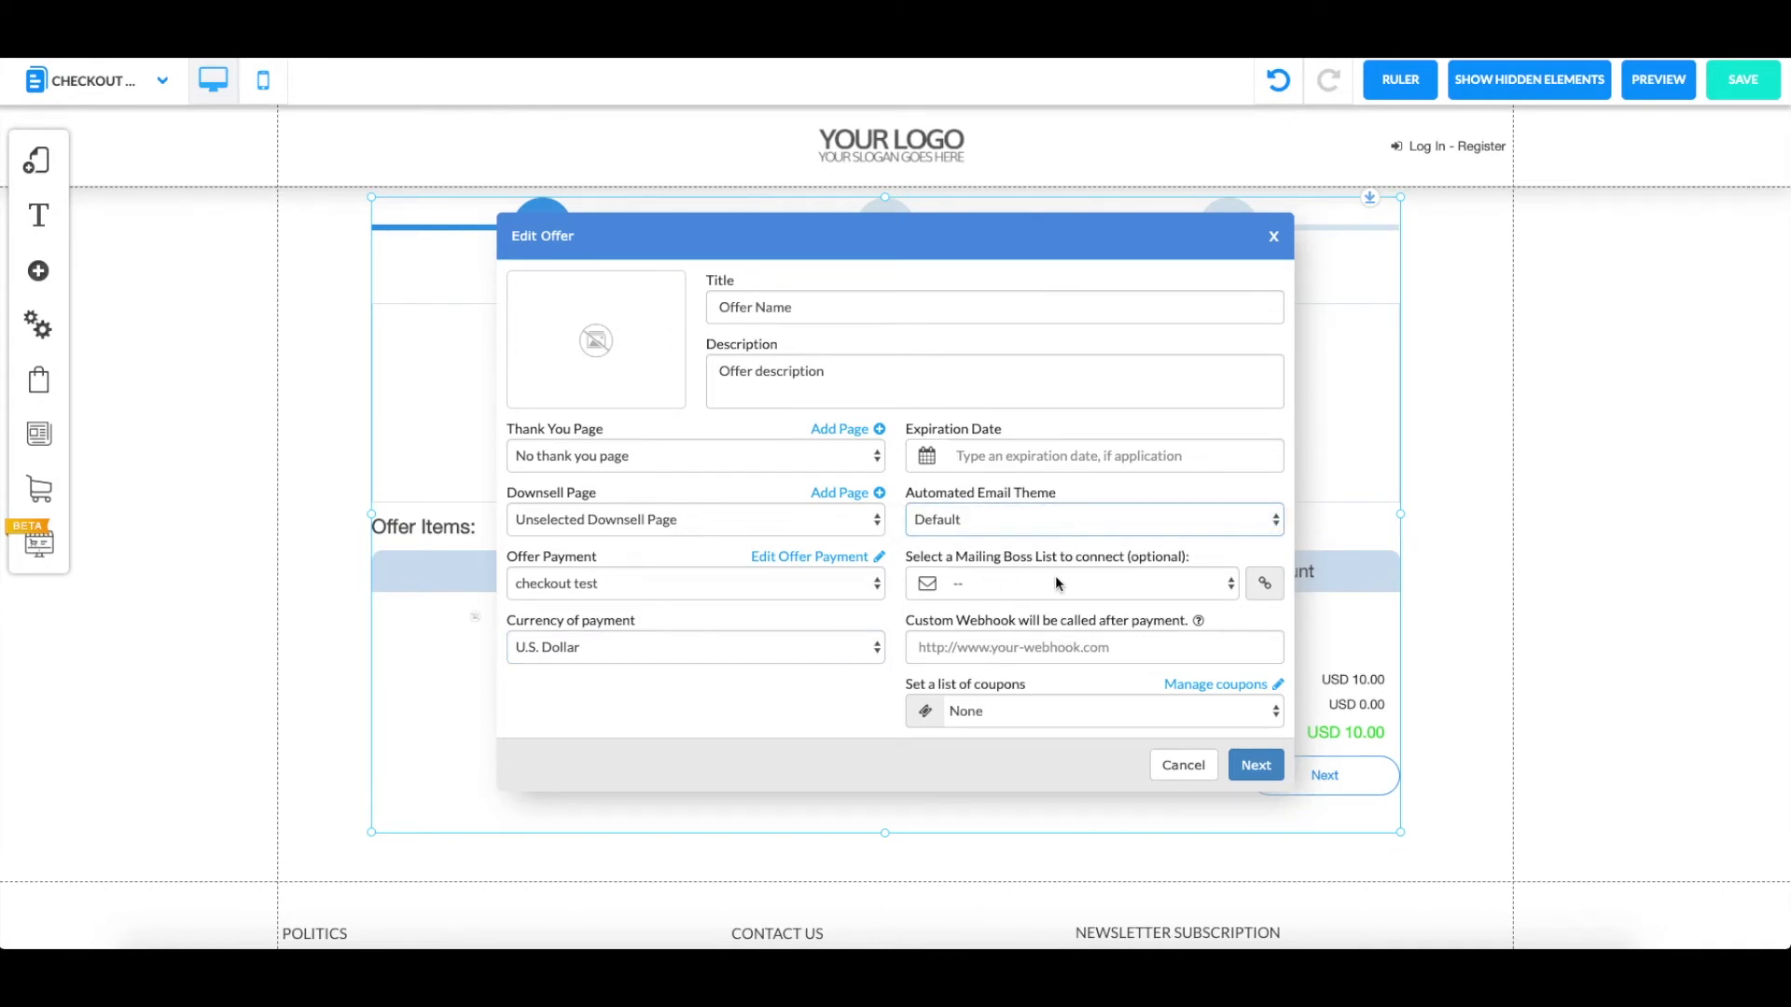
click(1103, 603)
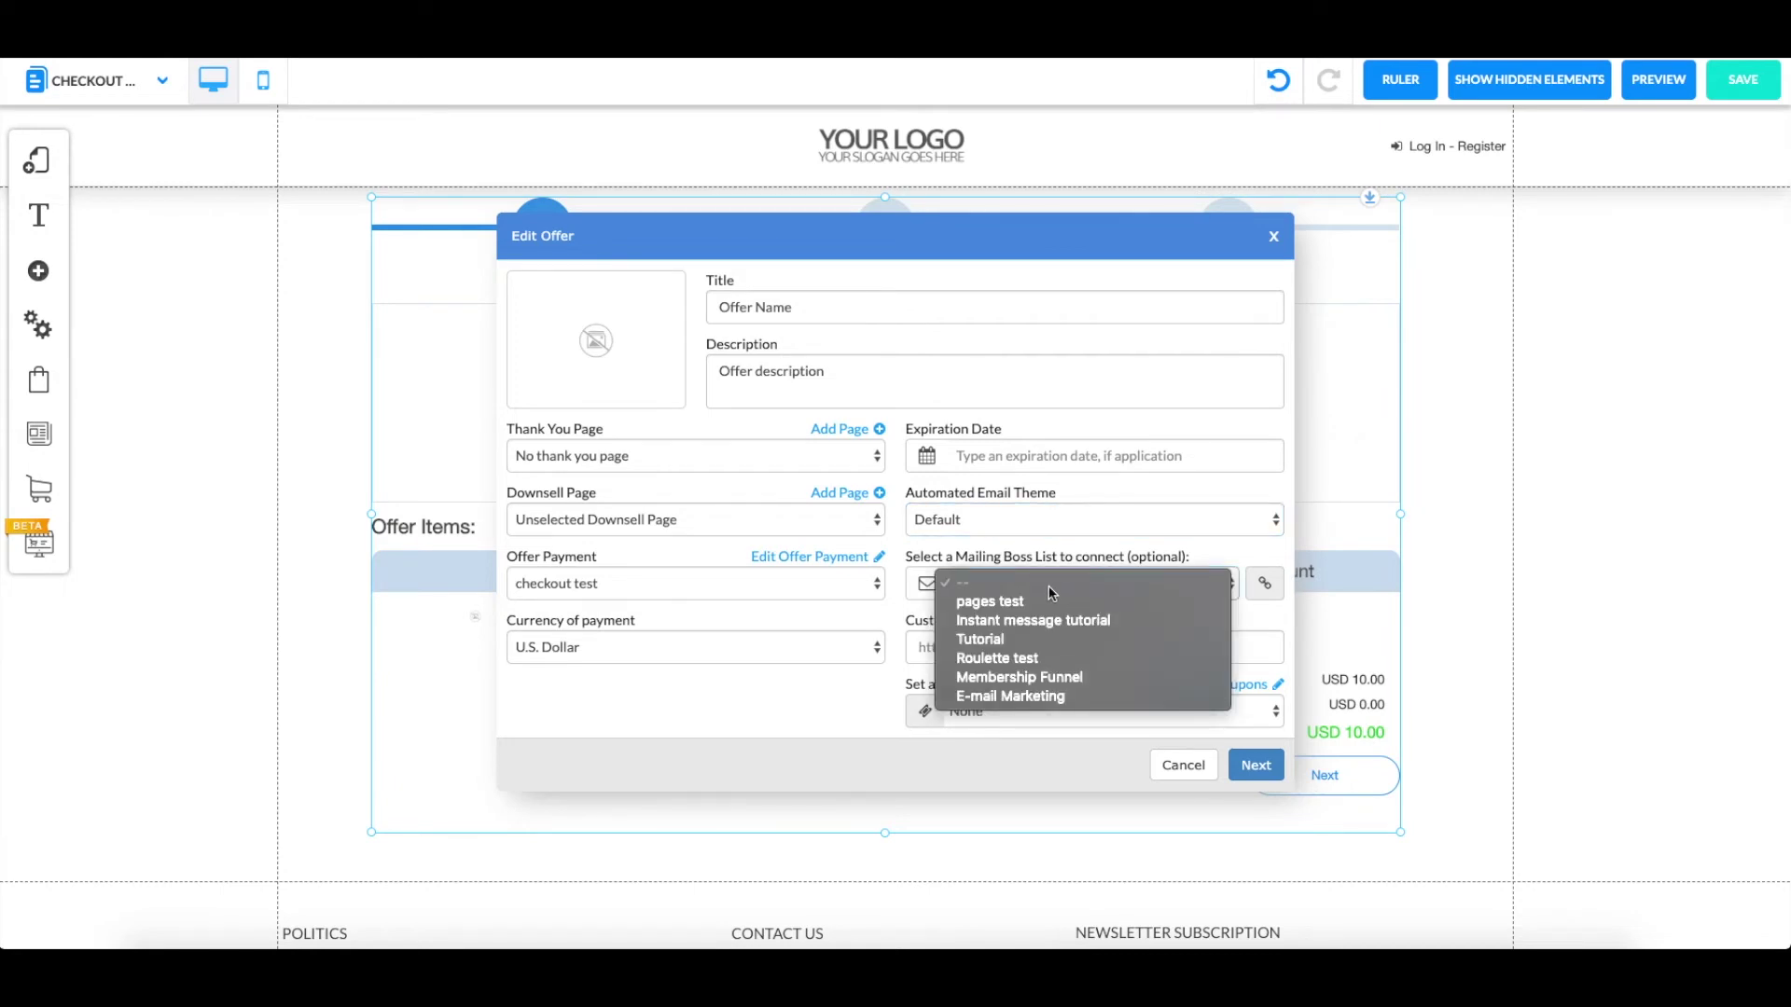
click(1066, 678)
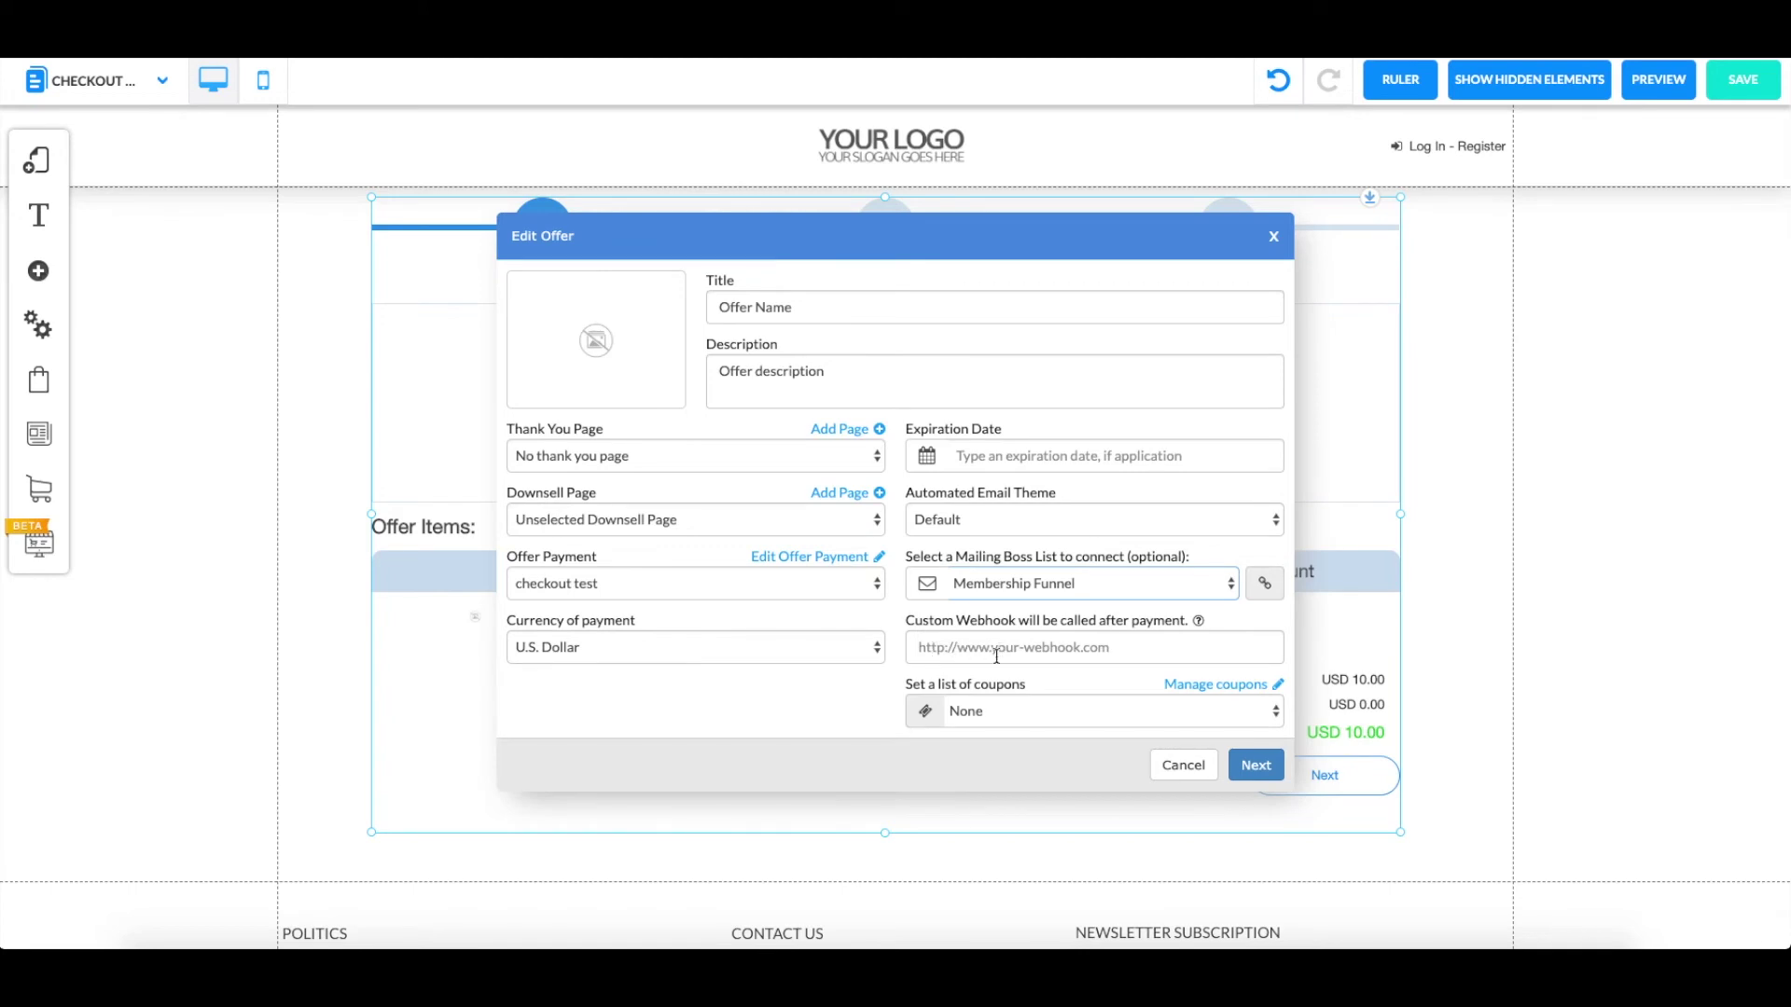
click(1034, 649)
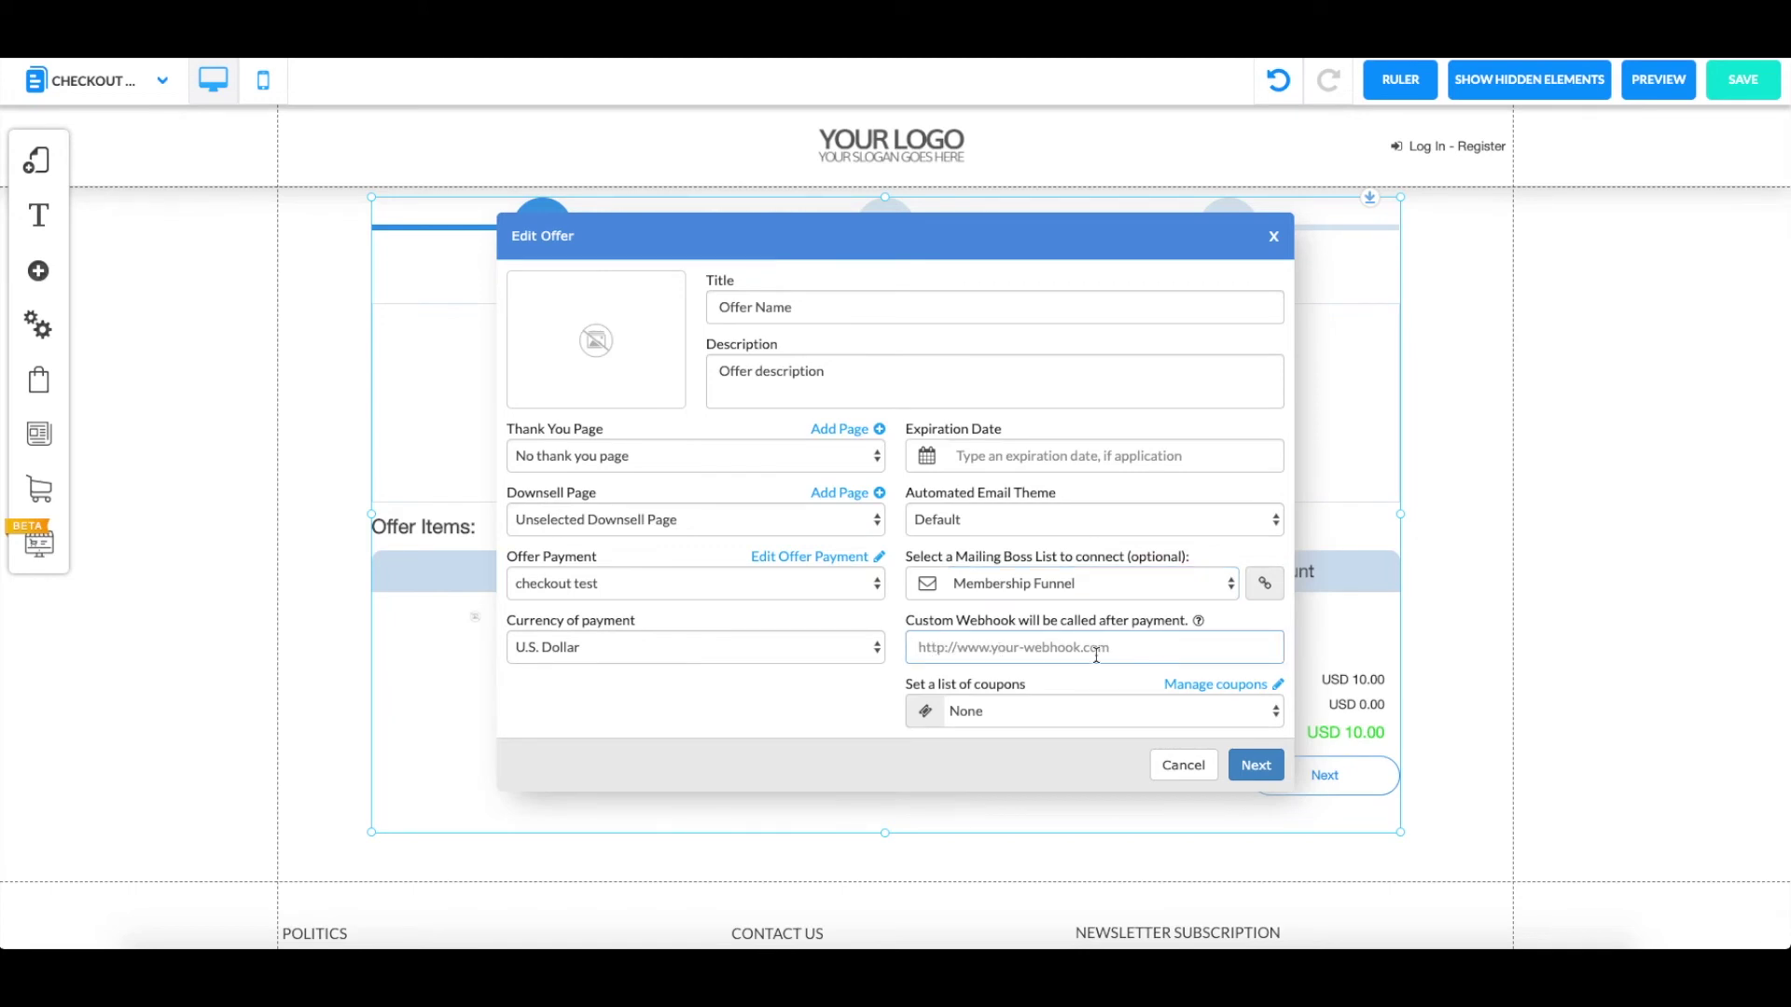
- Leave the coupon list as None, closing Manage coupons without creating a list
click(1003, 716)
click(1004, 716)
click(1209, 691)
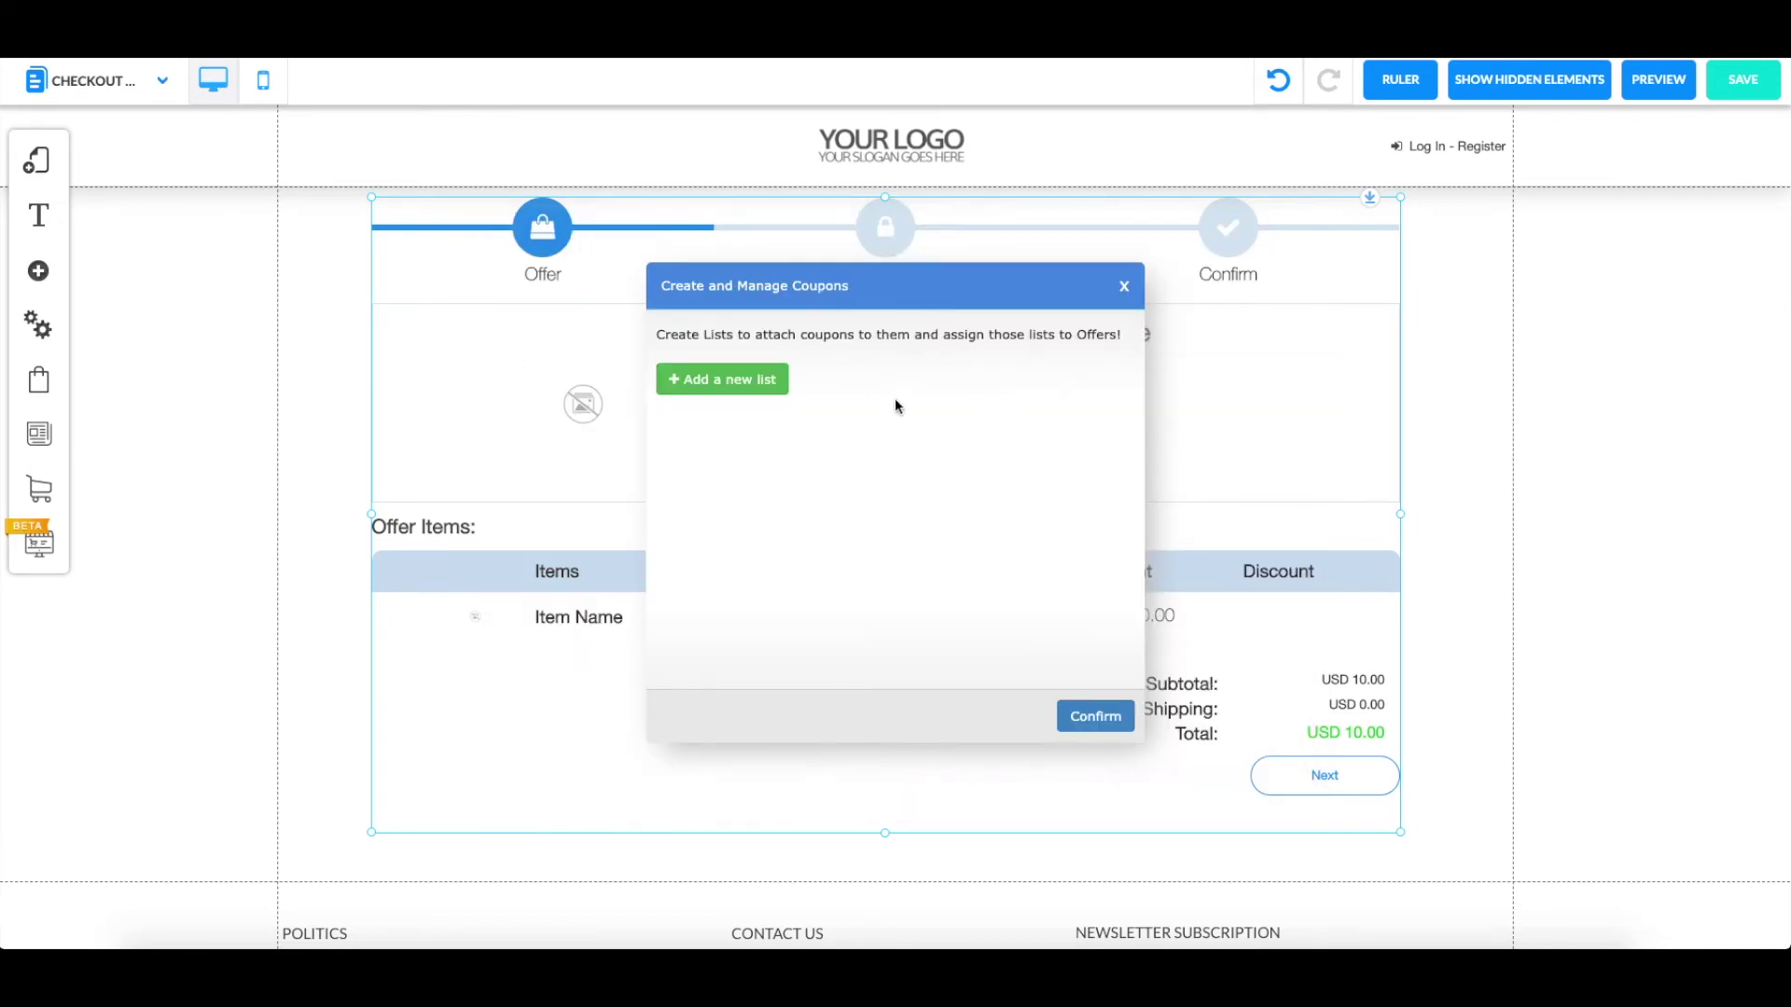
click(1110, 720)
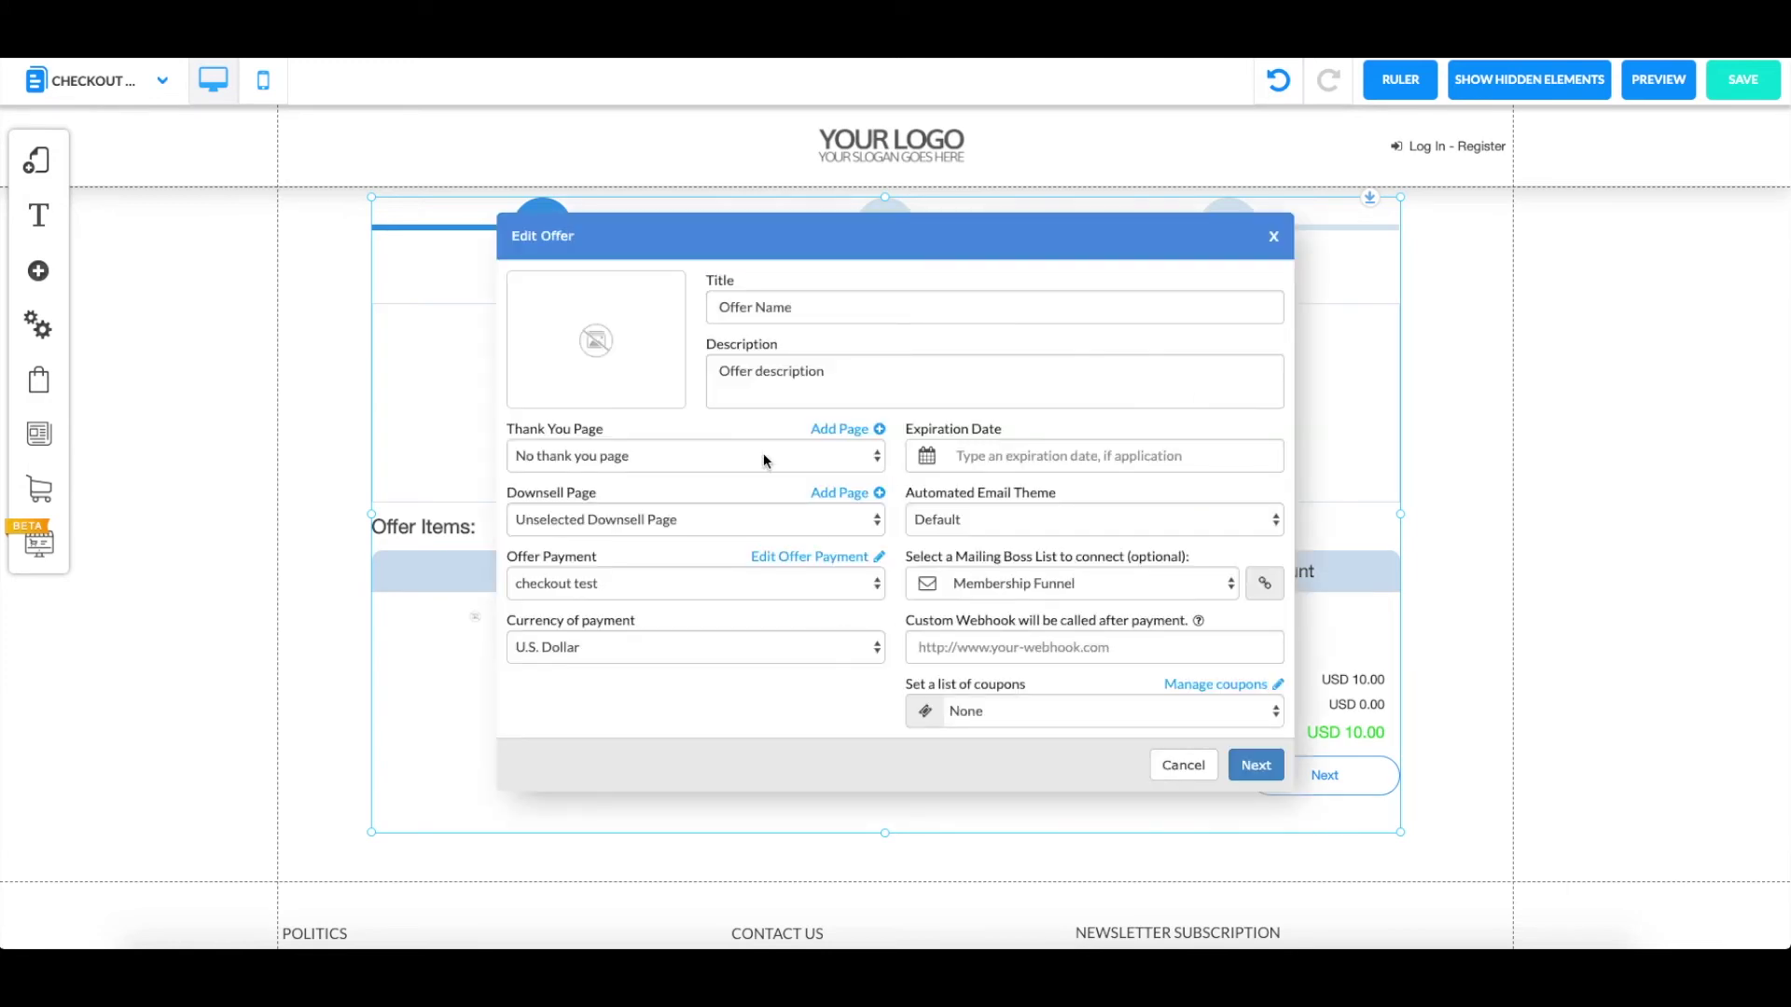
- Expand Item 1 and keep its Member's Area access enabled
click(1259, 765)
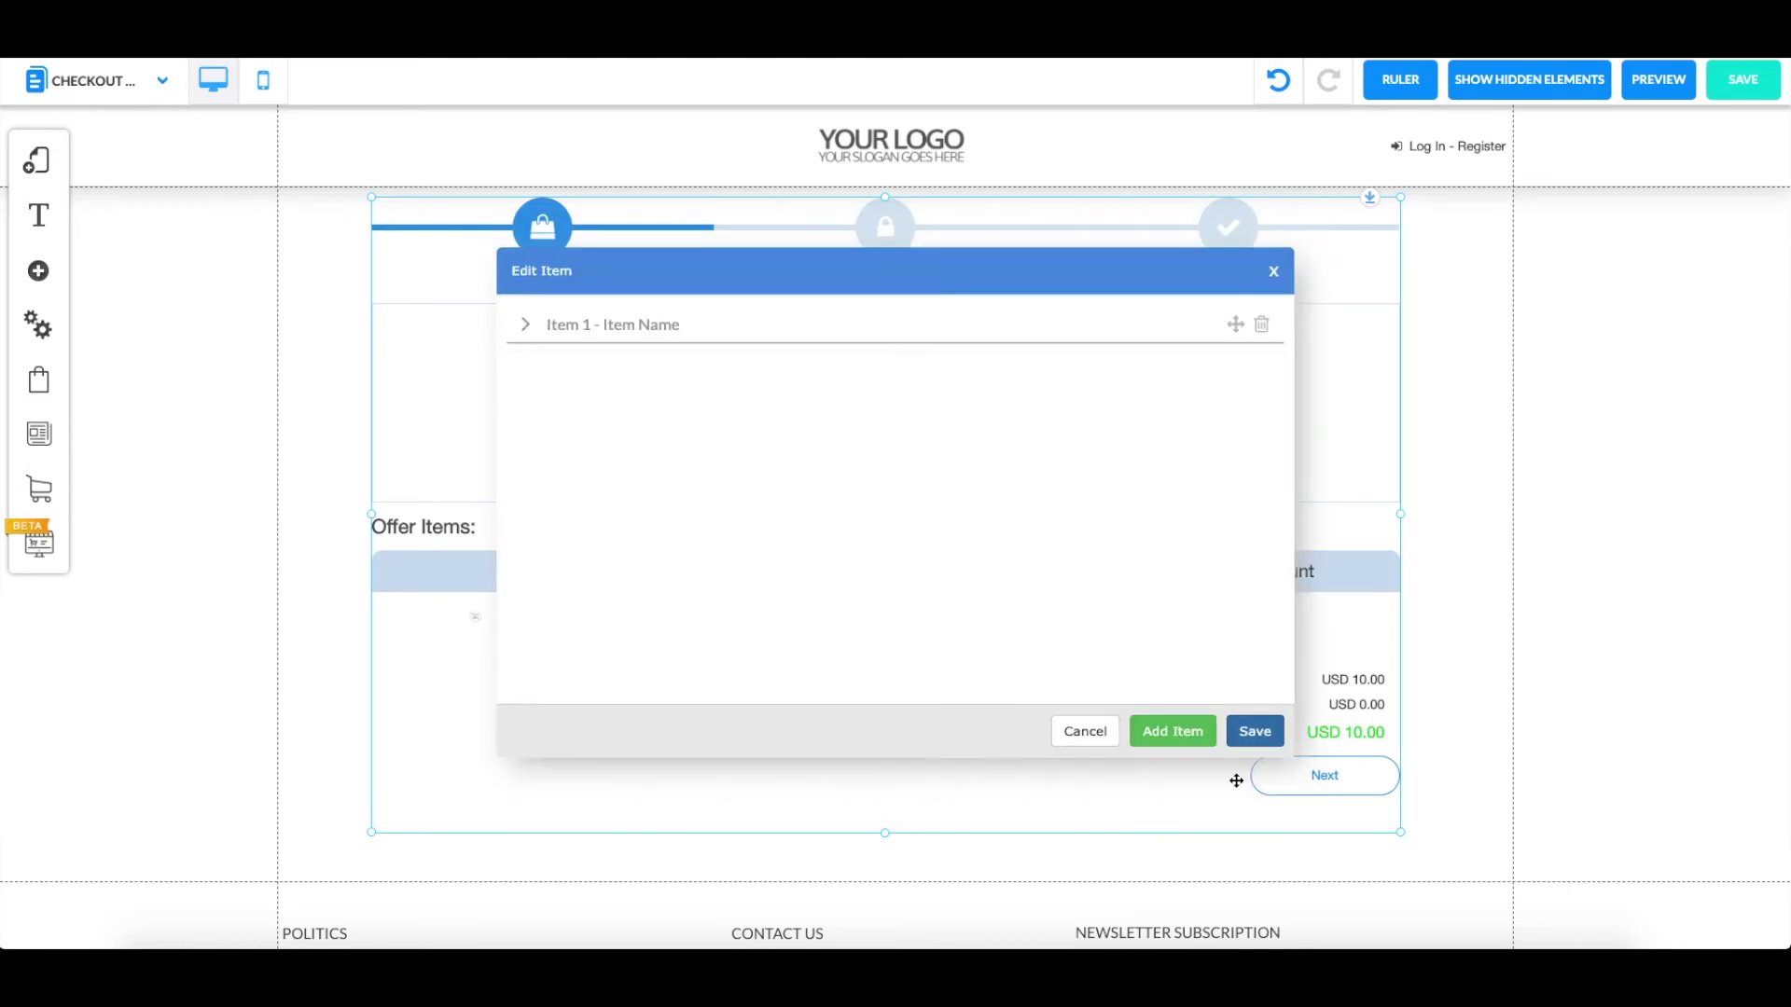
click(528, 327)
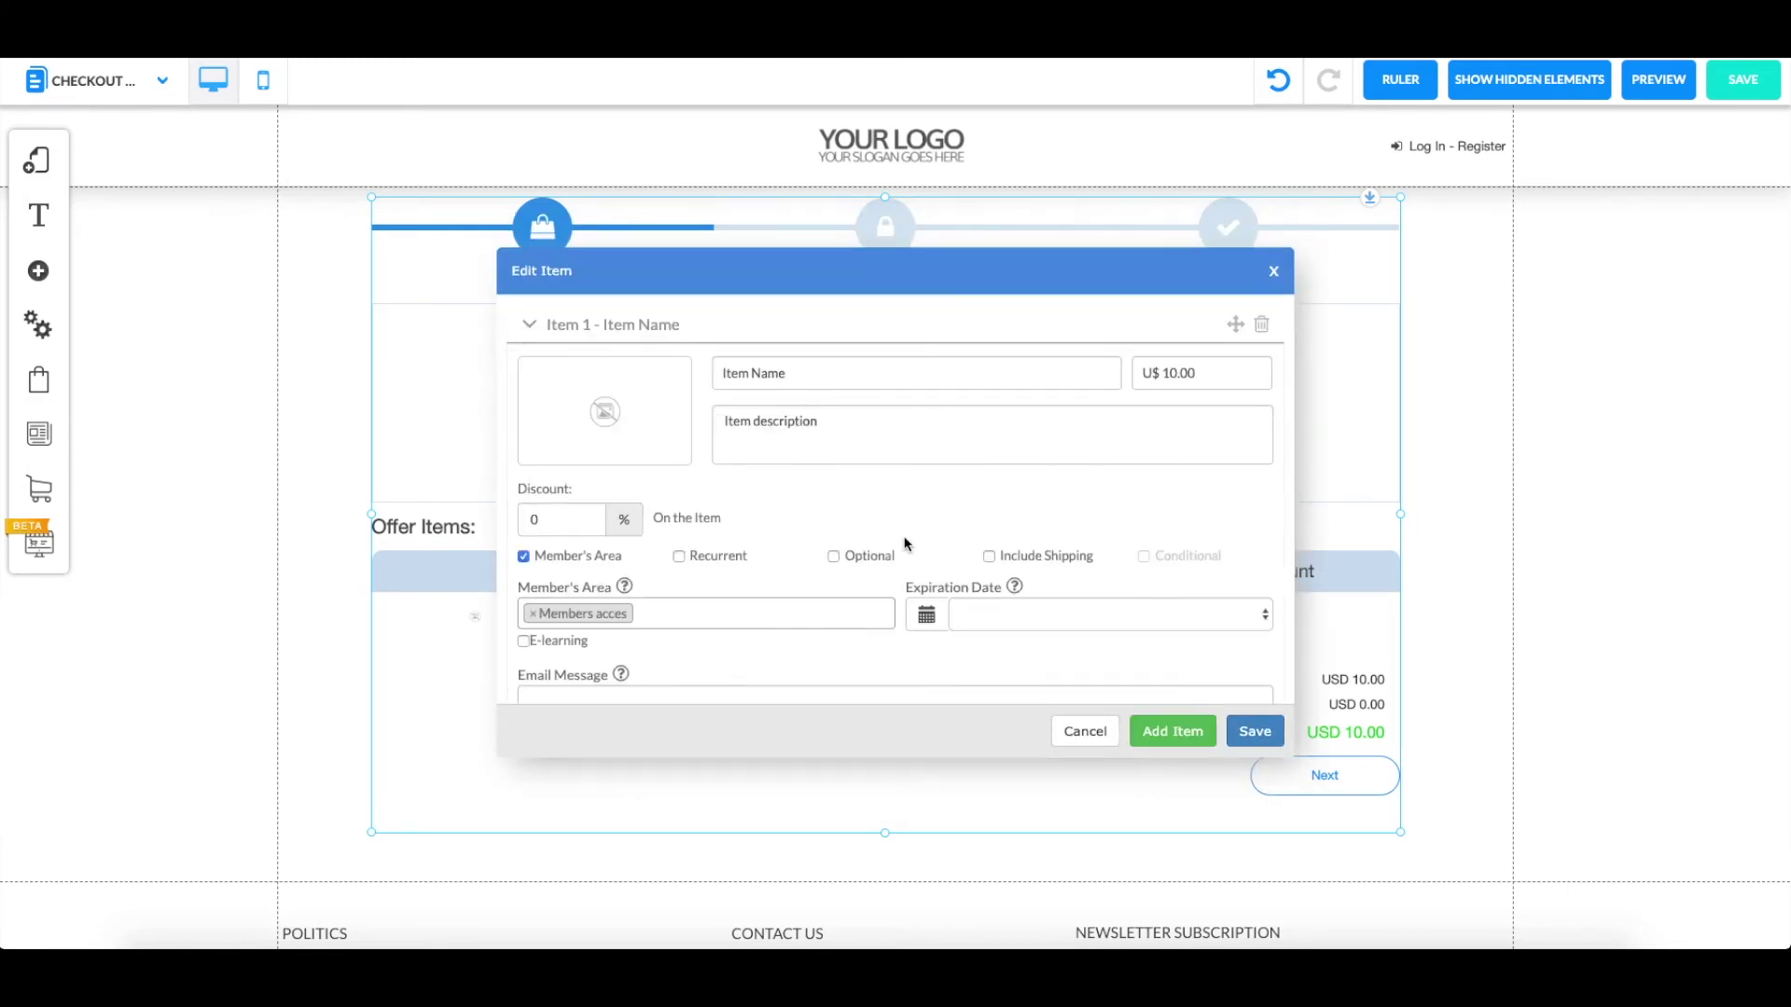
scroll(911, 524, down, 1)
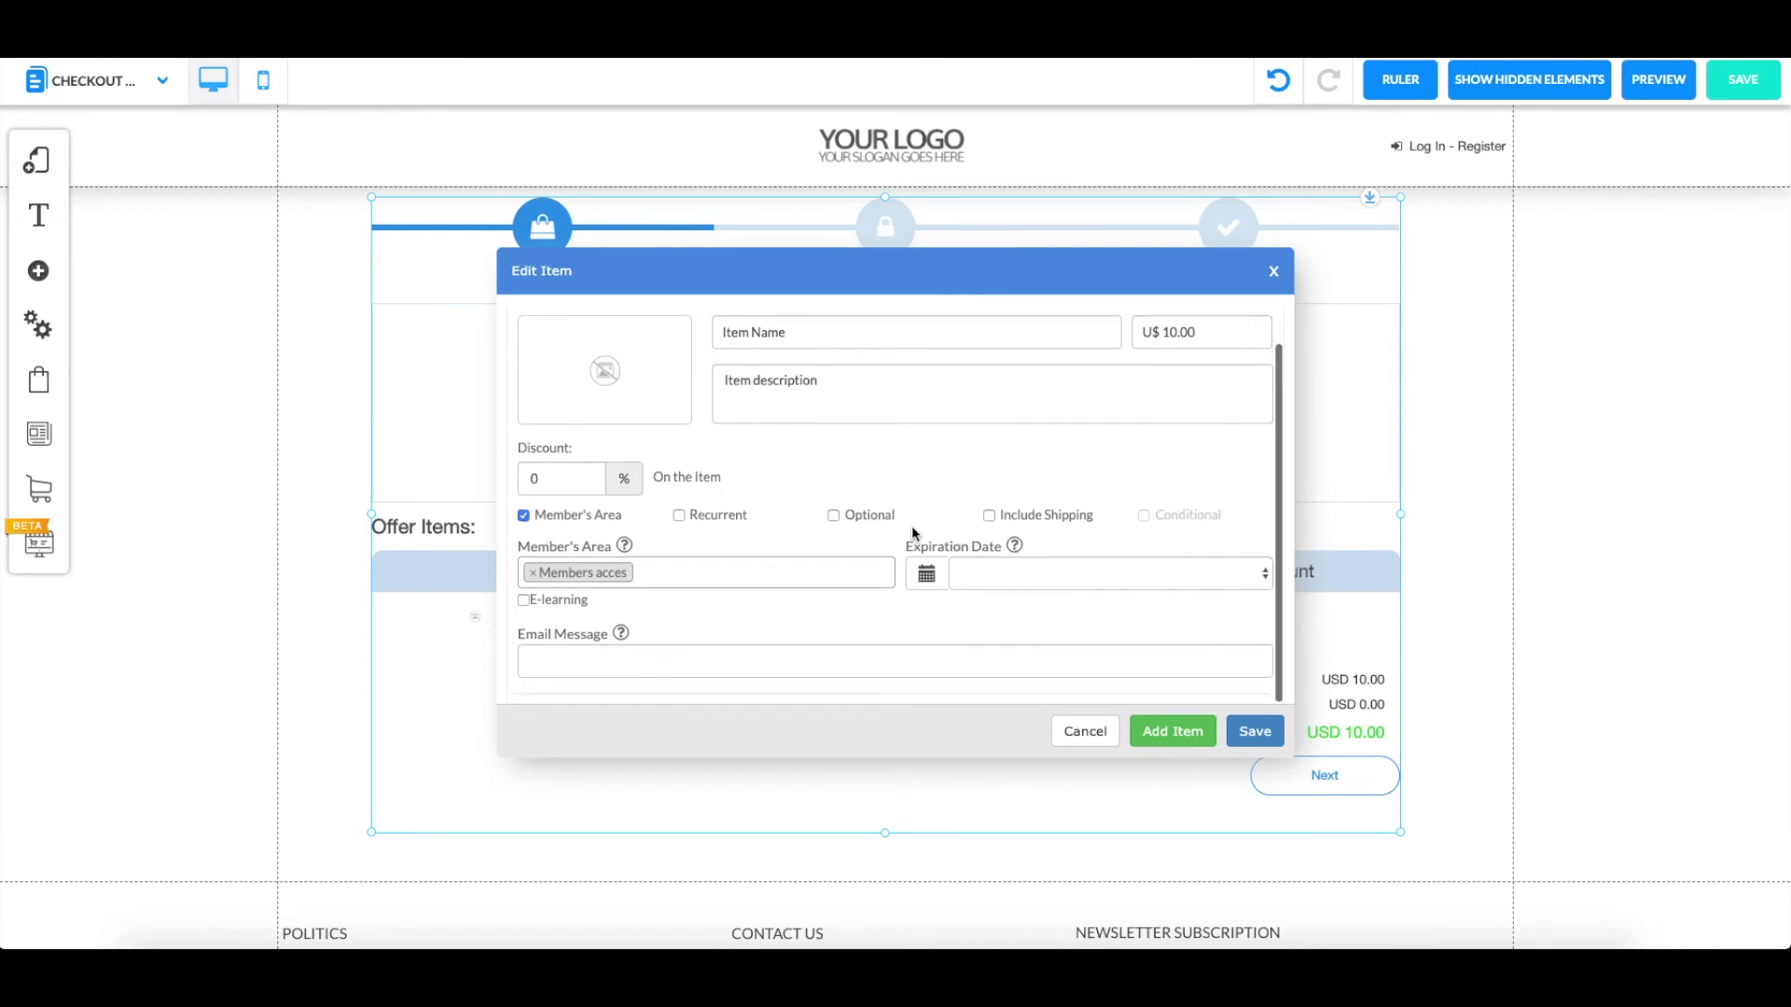
click(524, 518)
click(524, 564)
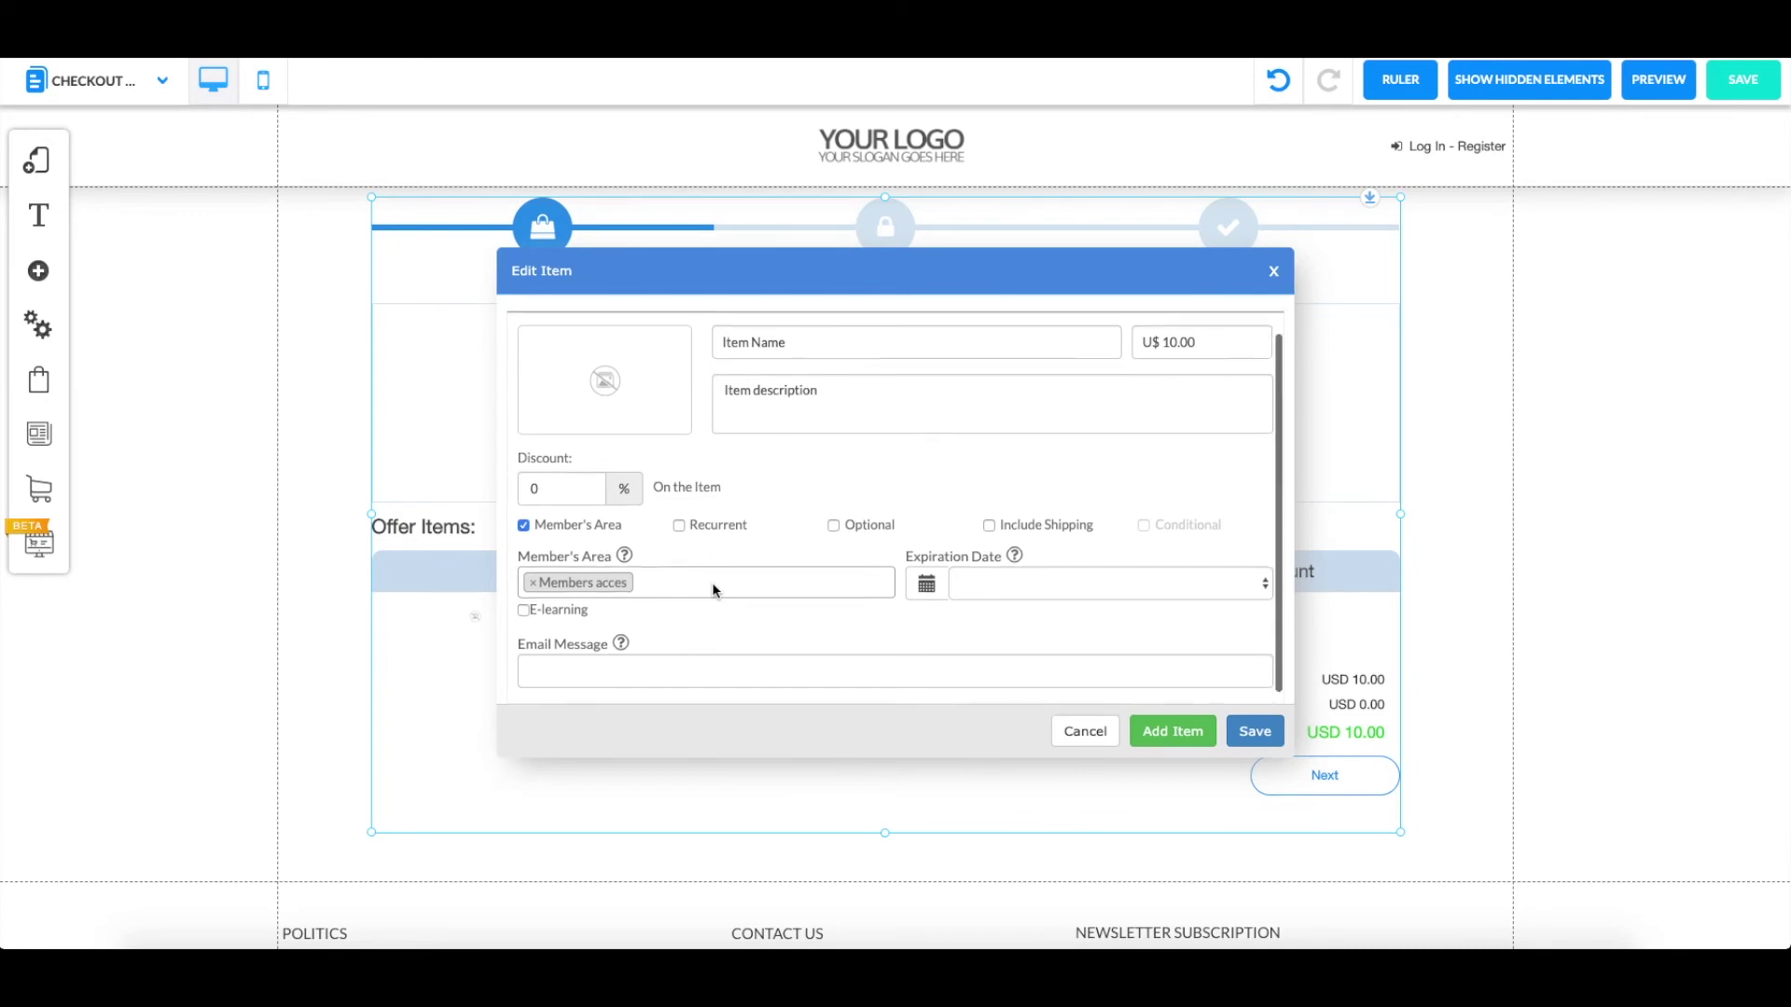
scroll(728, 588, up, 1)
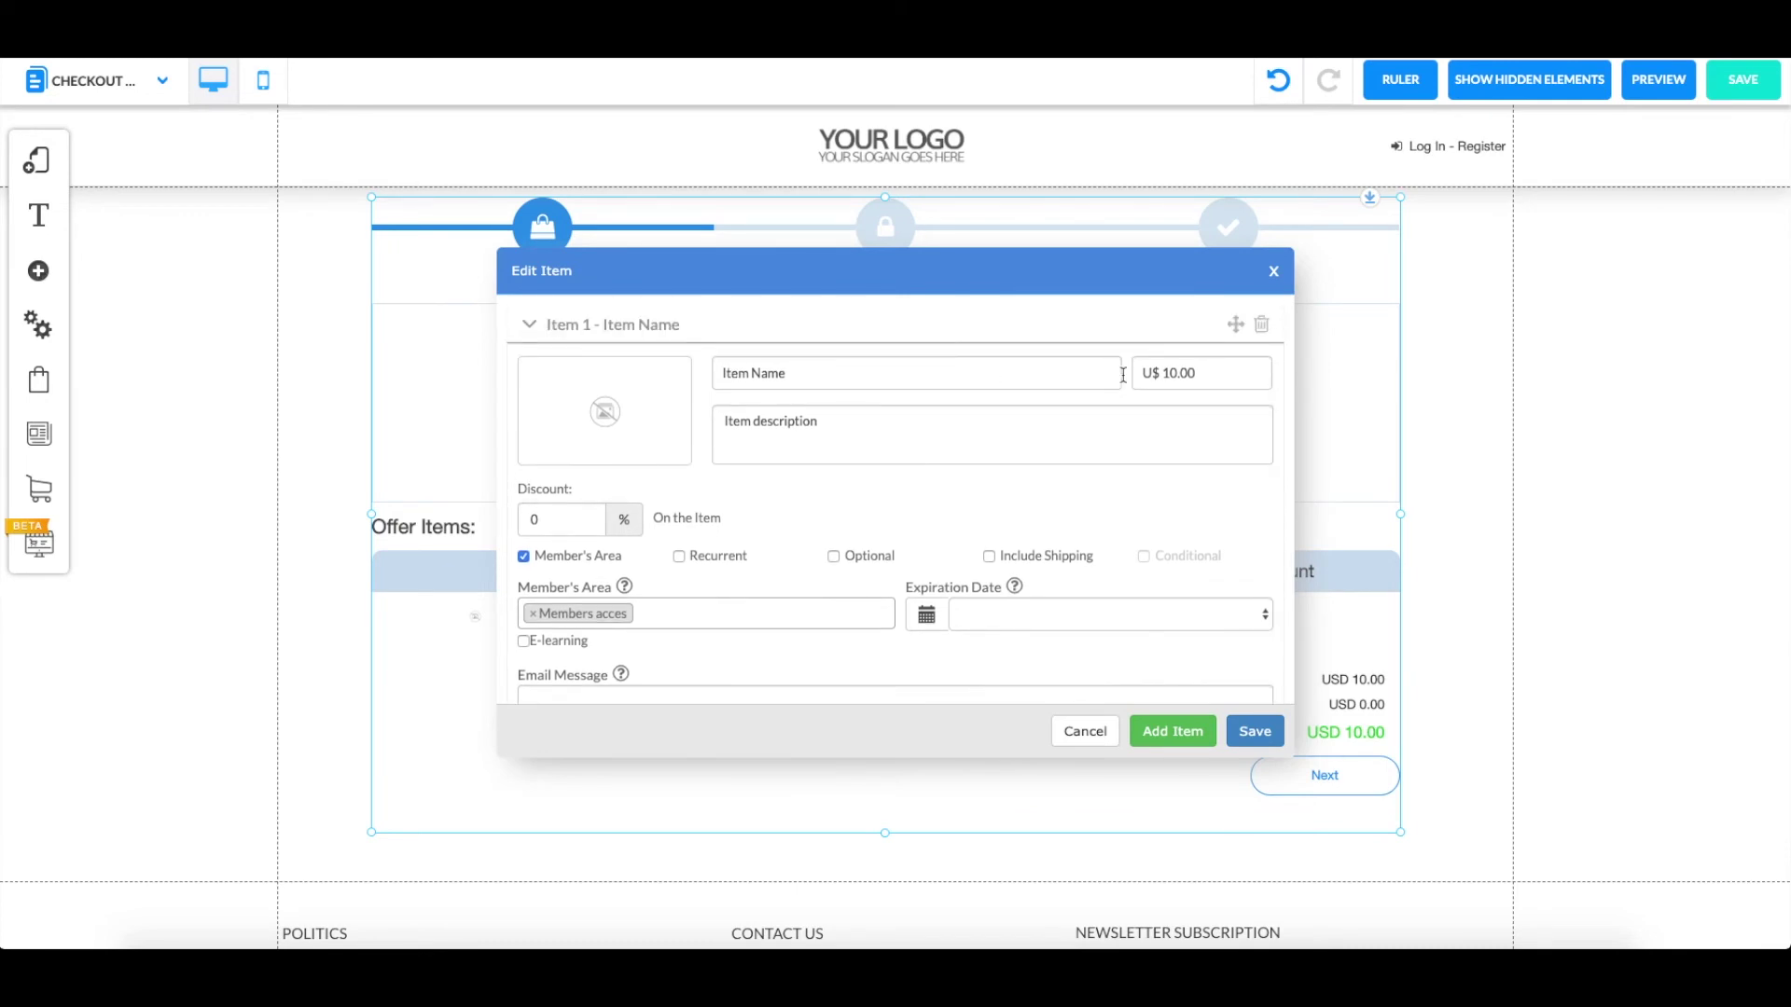
scroll(844, 510, down, 1)
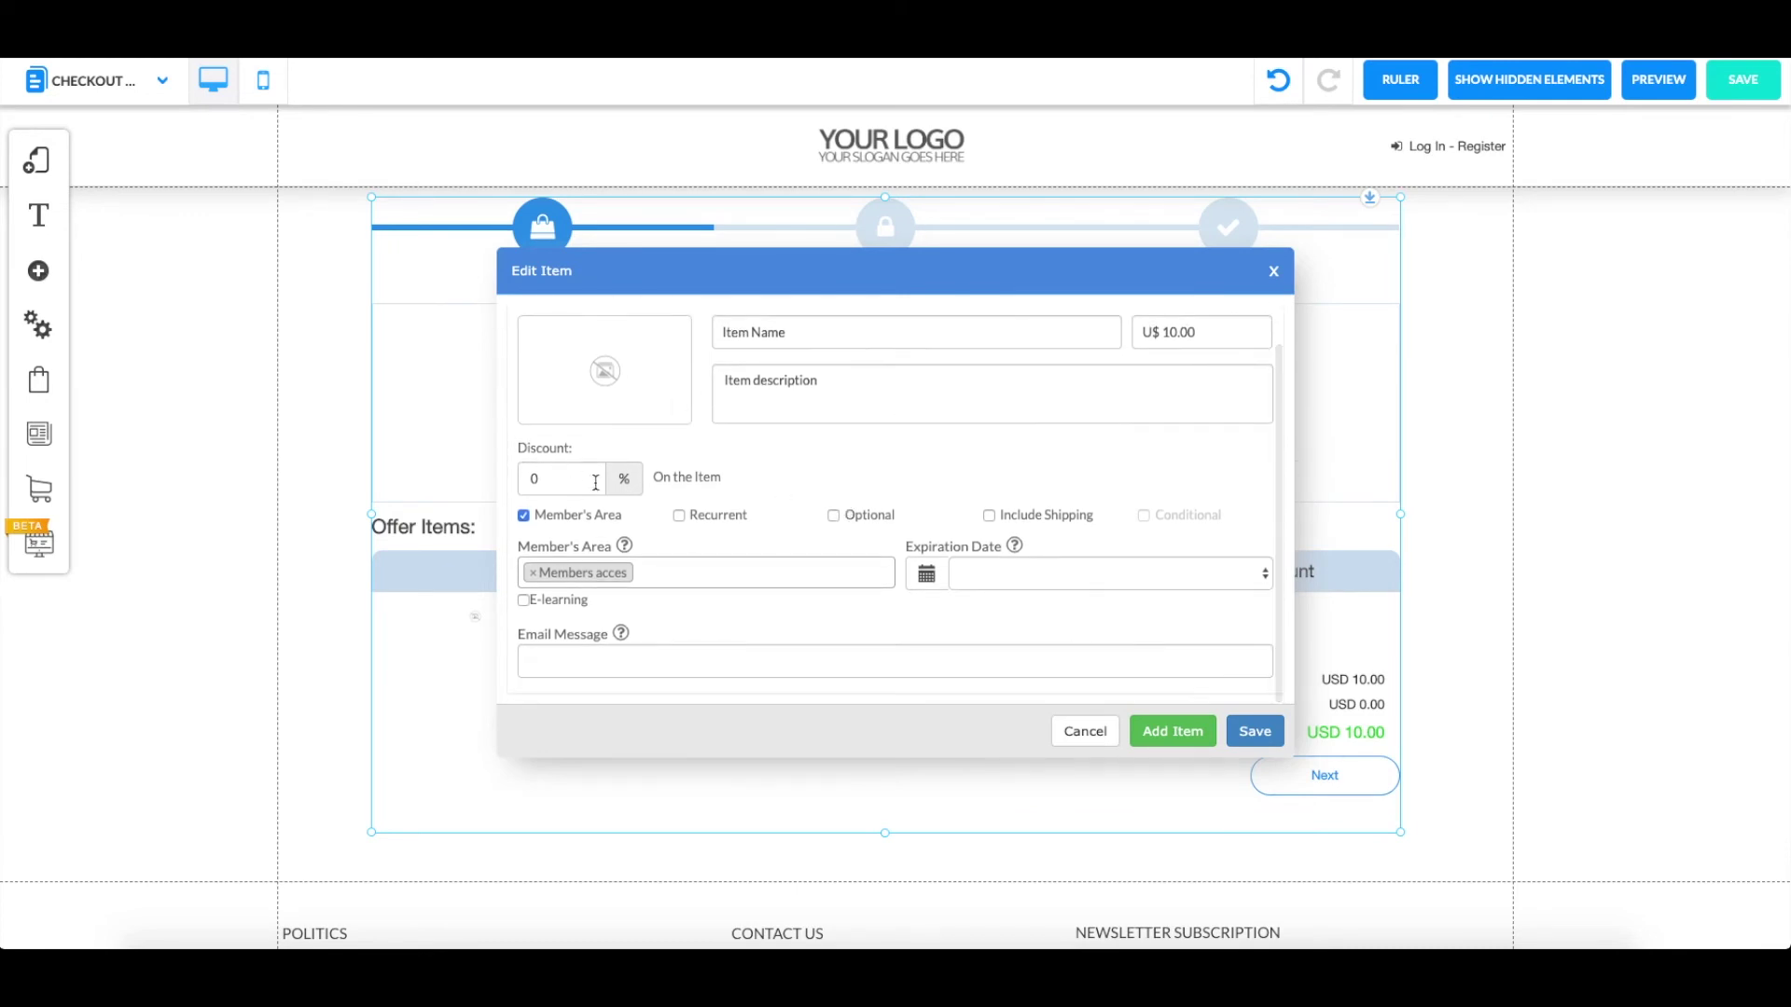
scroll(785, 504, up, 1)
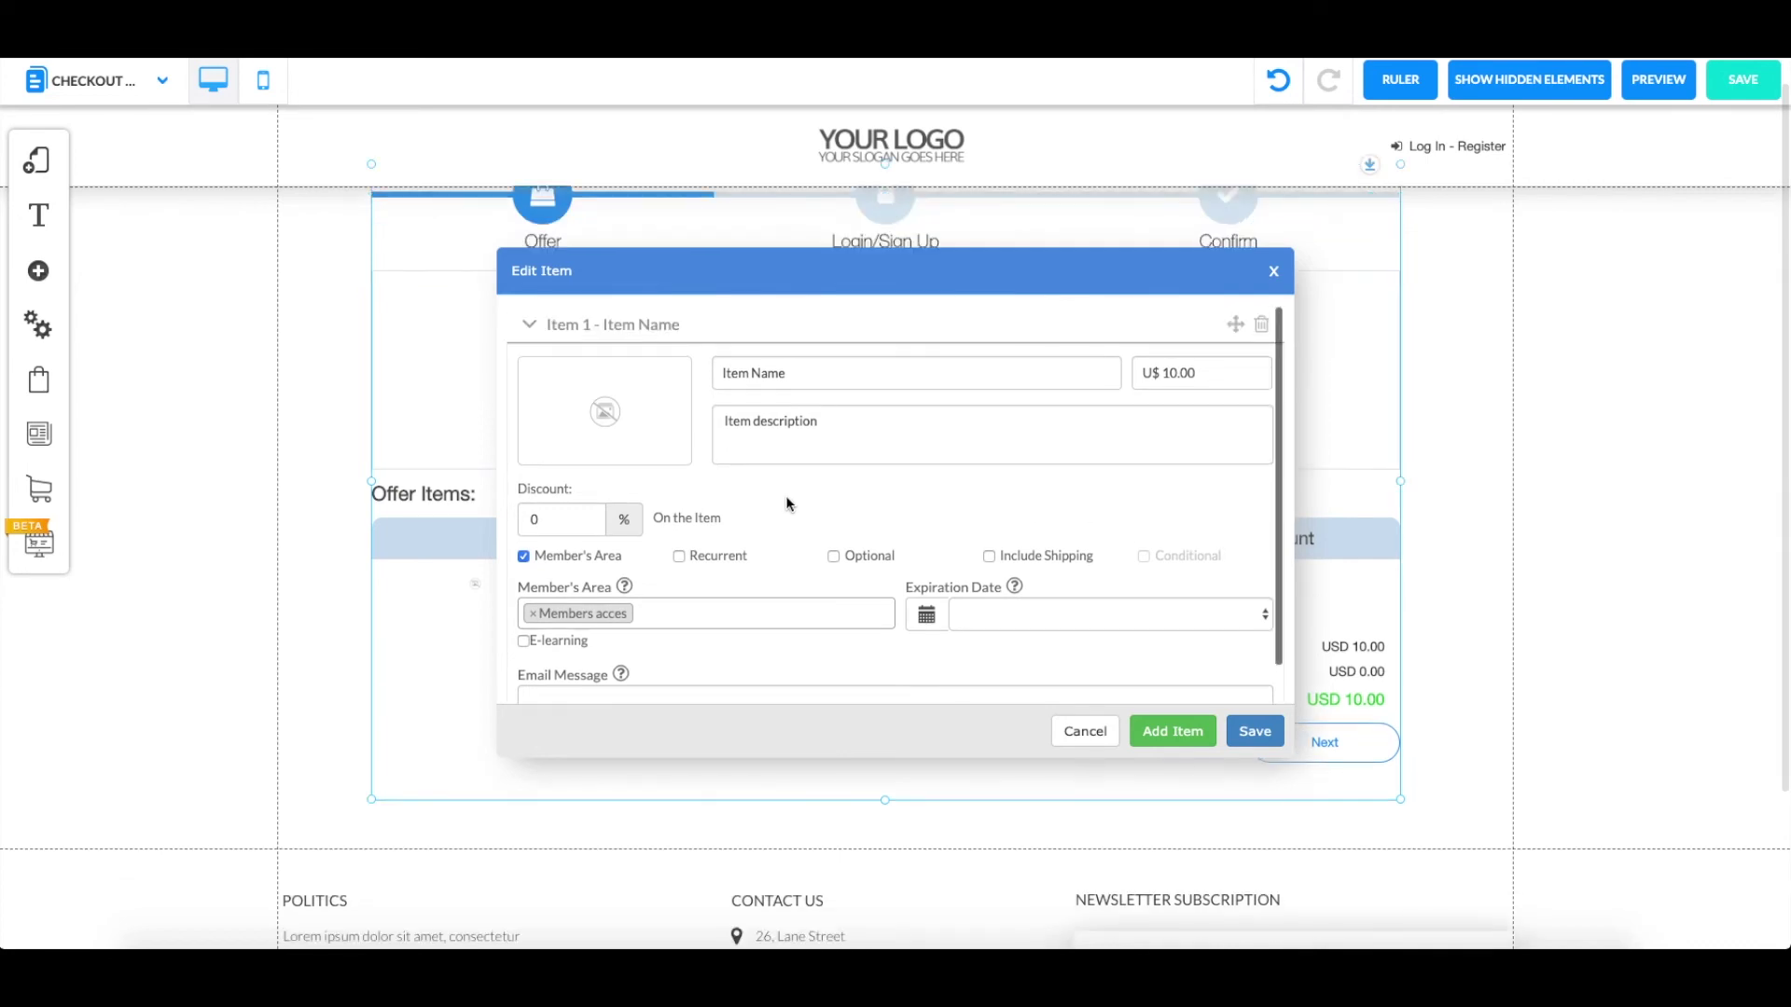
scroll(786, 502, down, 1)
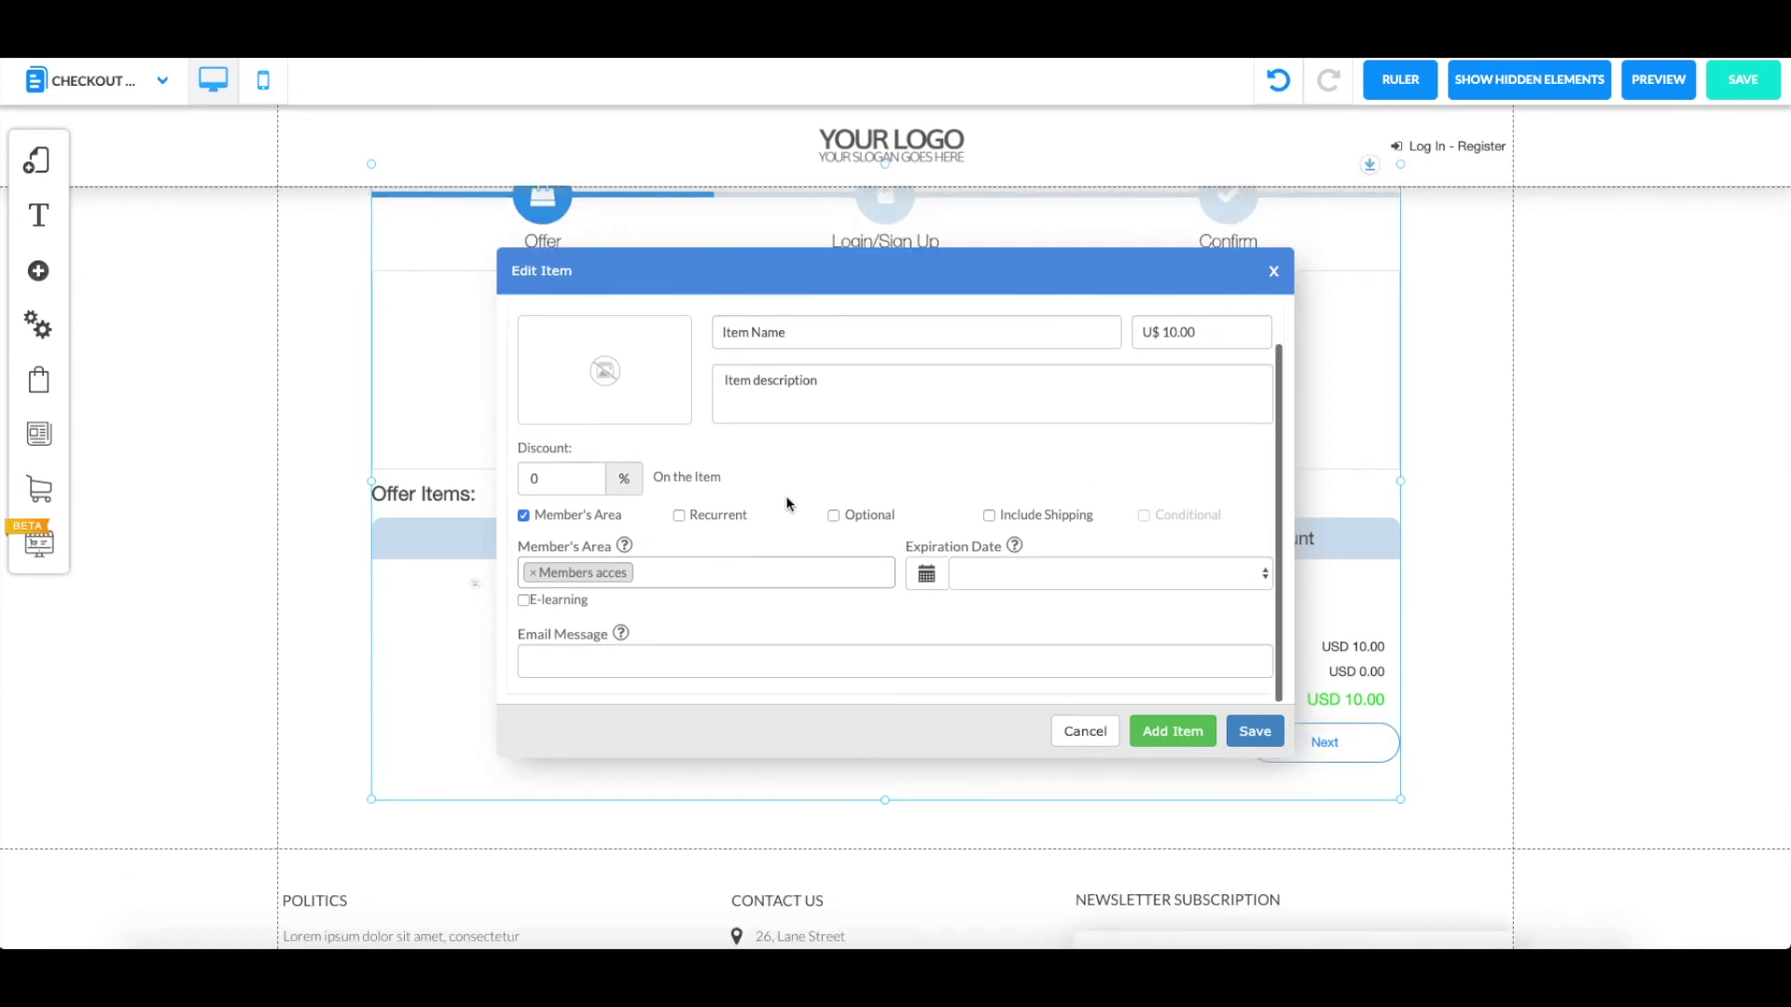
- Save the item and offer, confirming the save alert
click(630, 662)
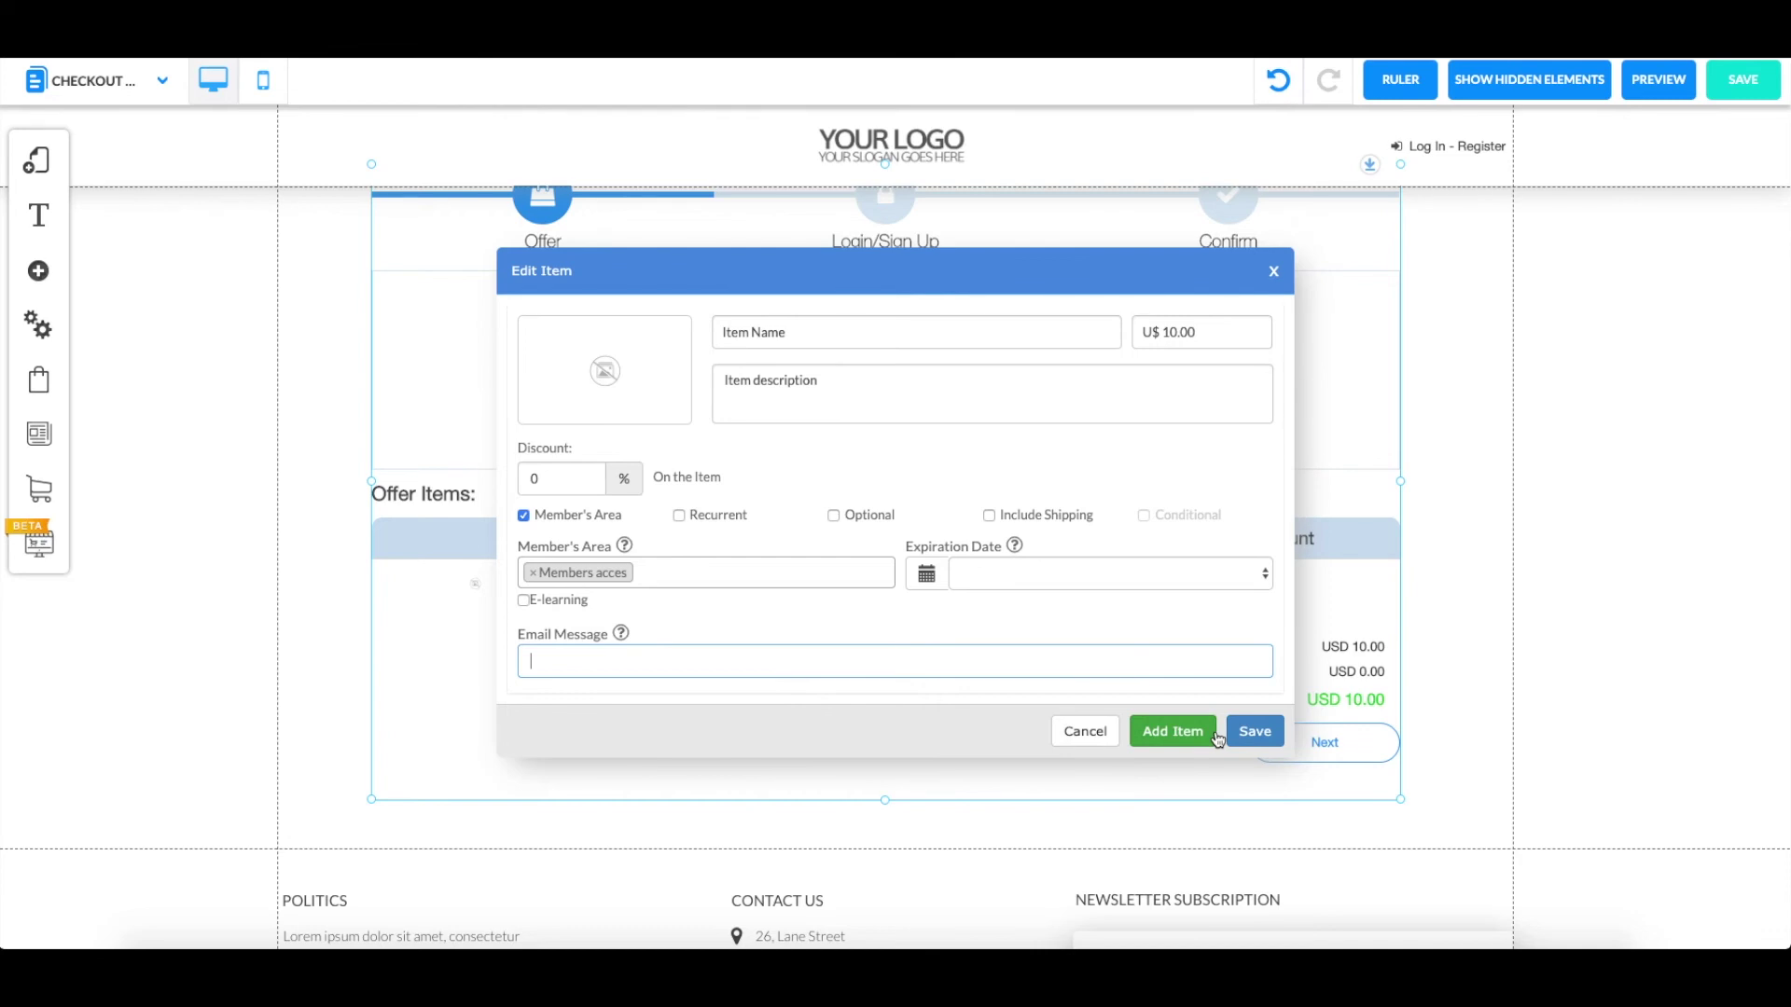
click(1252, 732)
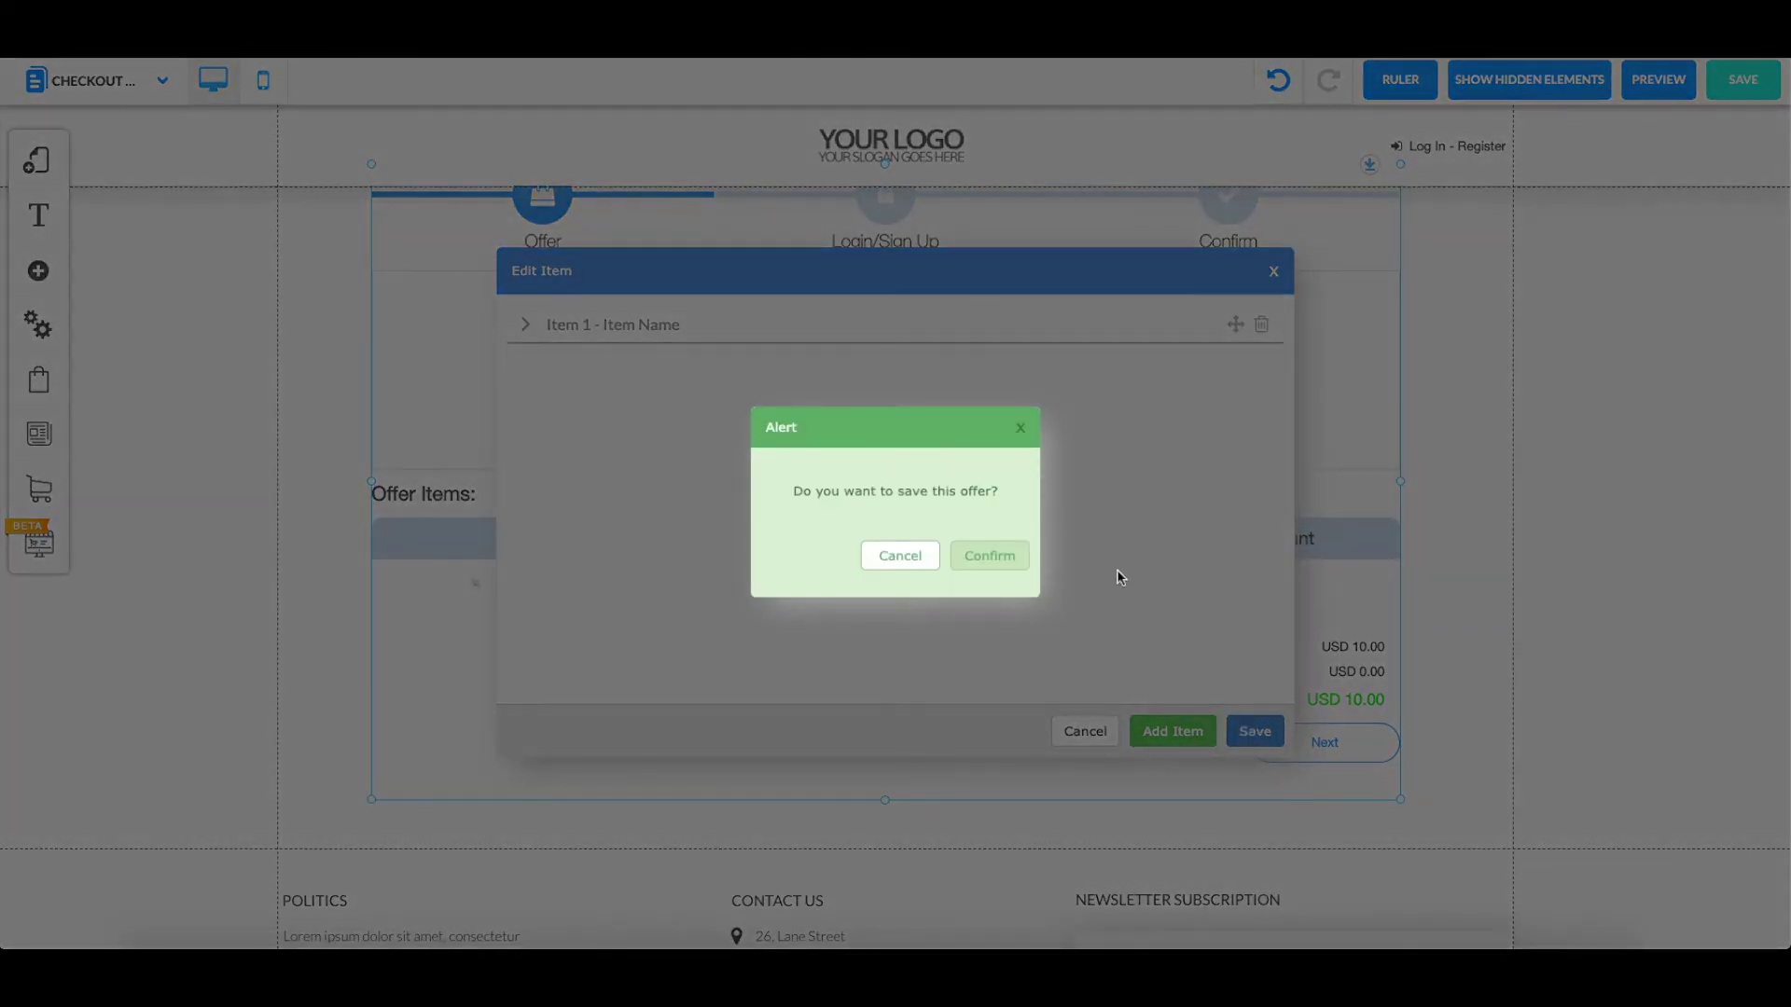
click(992, 556)
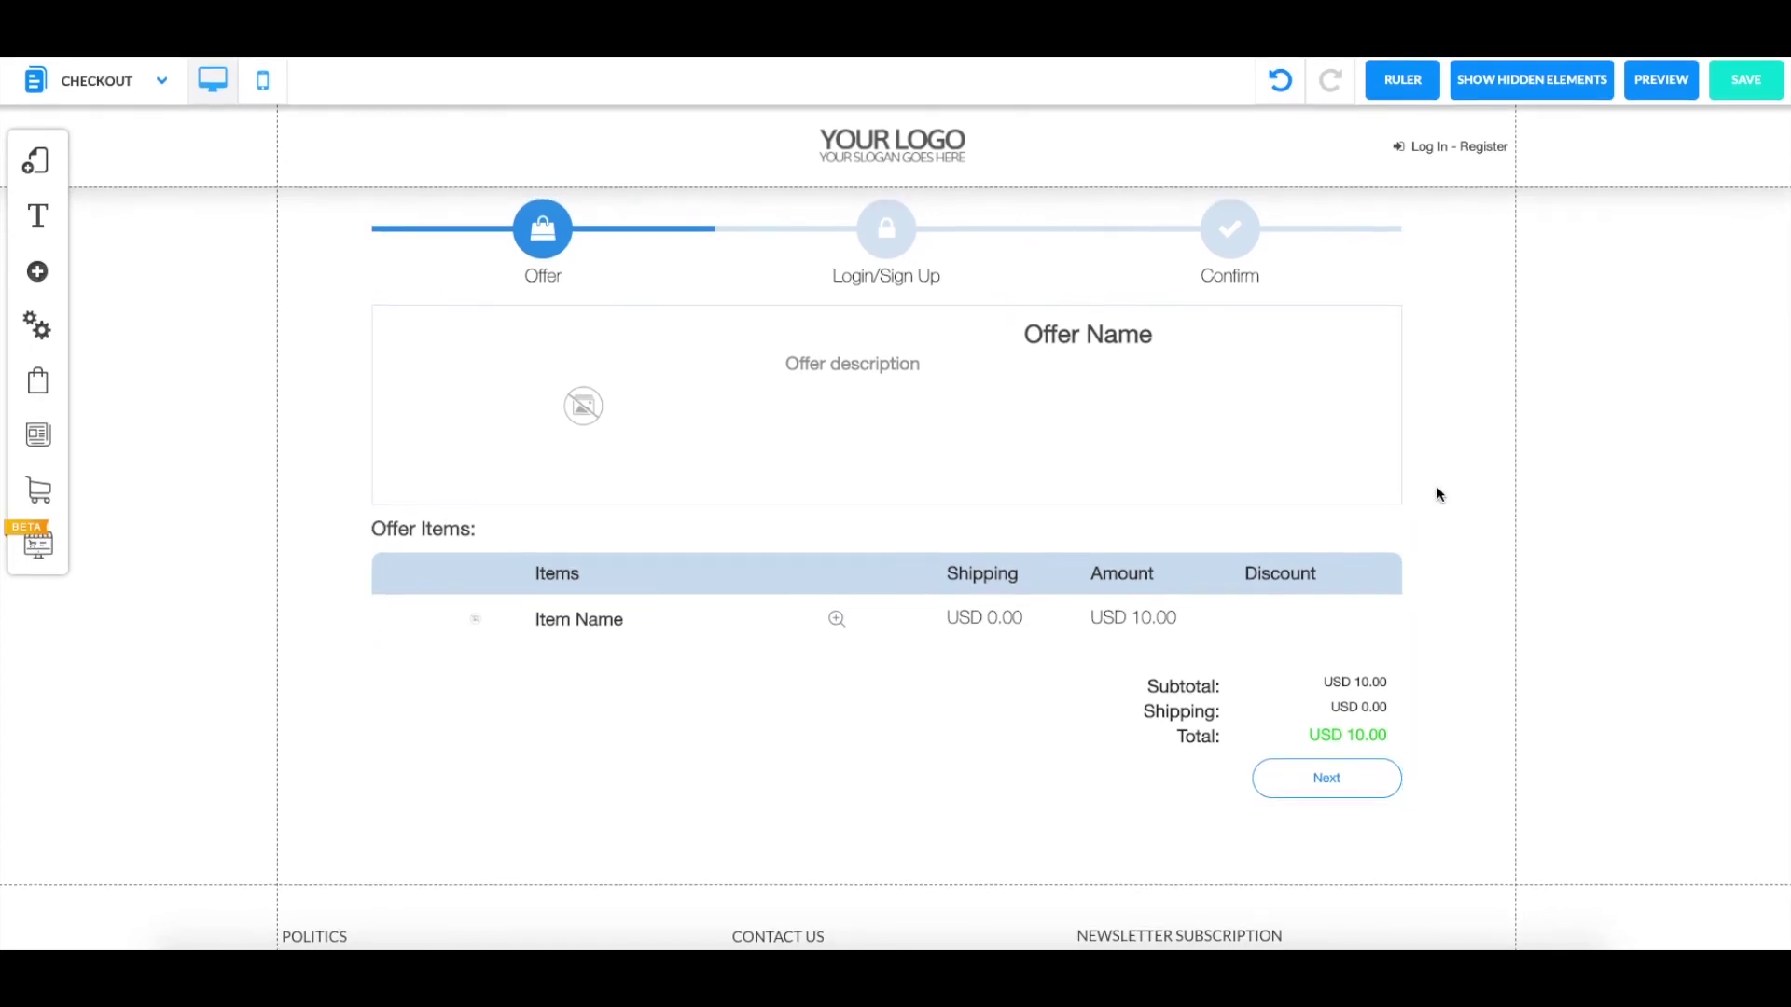
click(1652, 92)
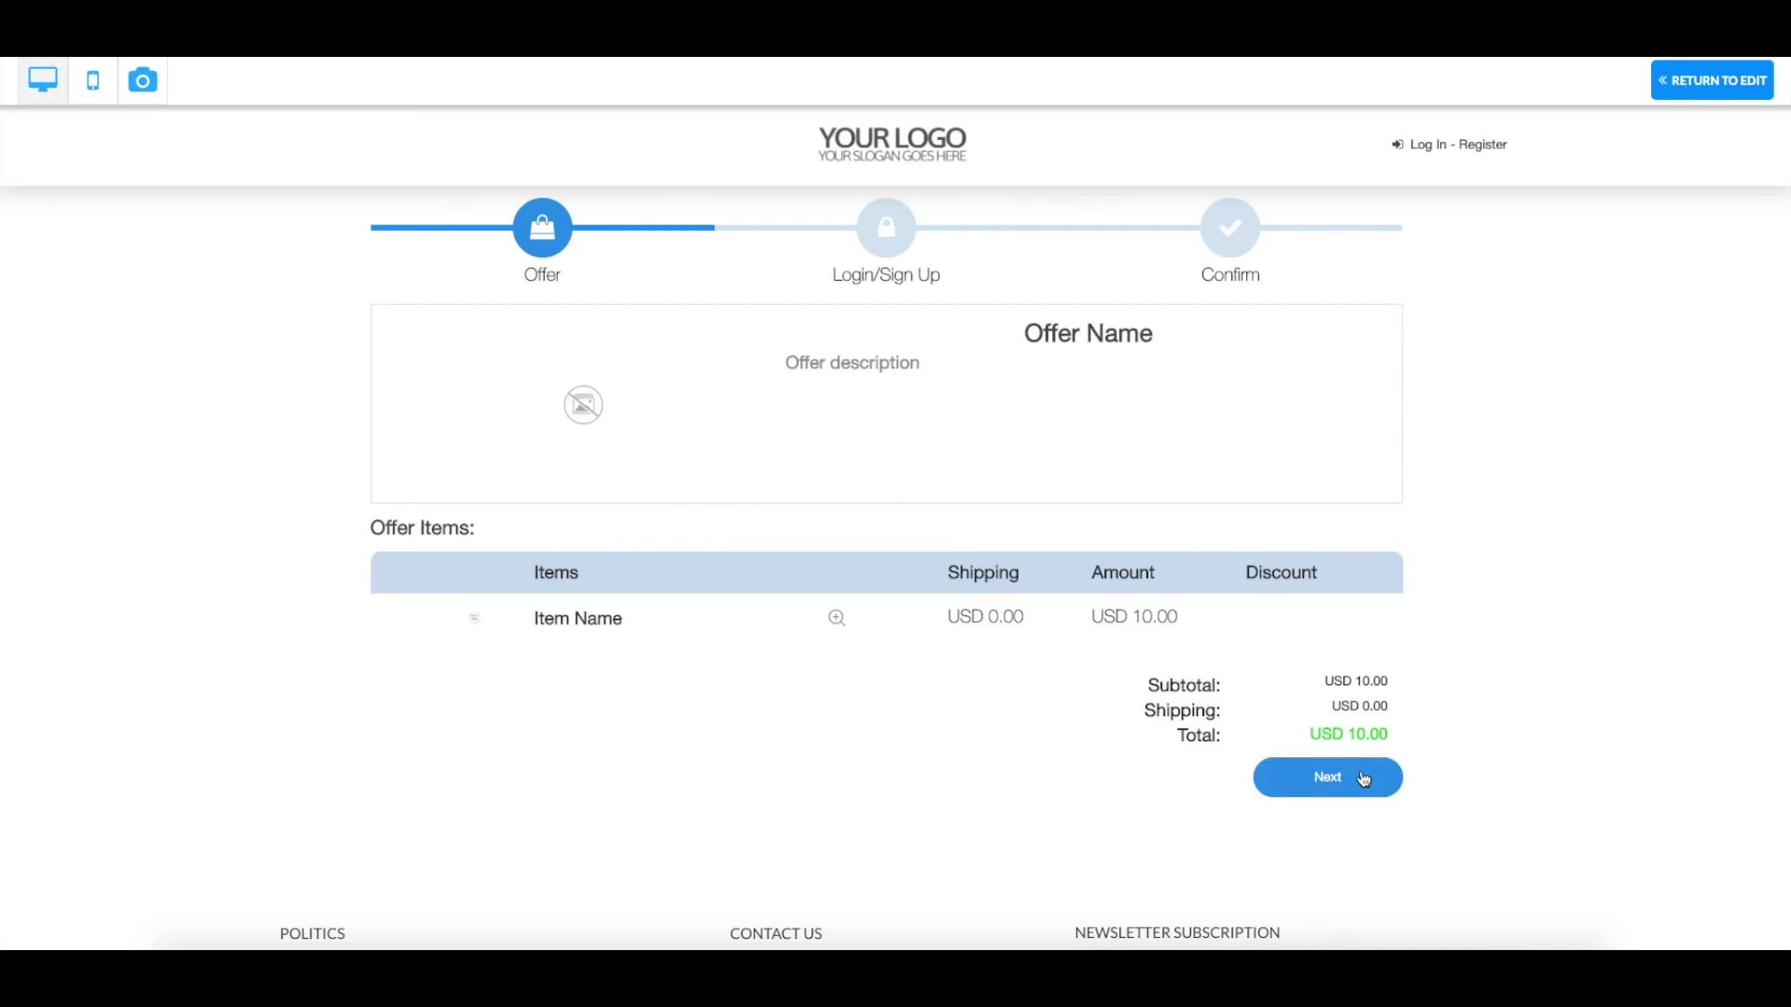
click(1362, 780)
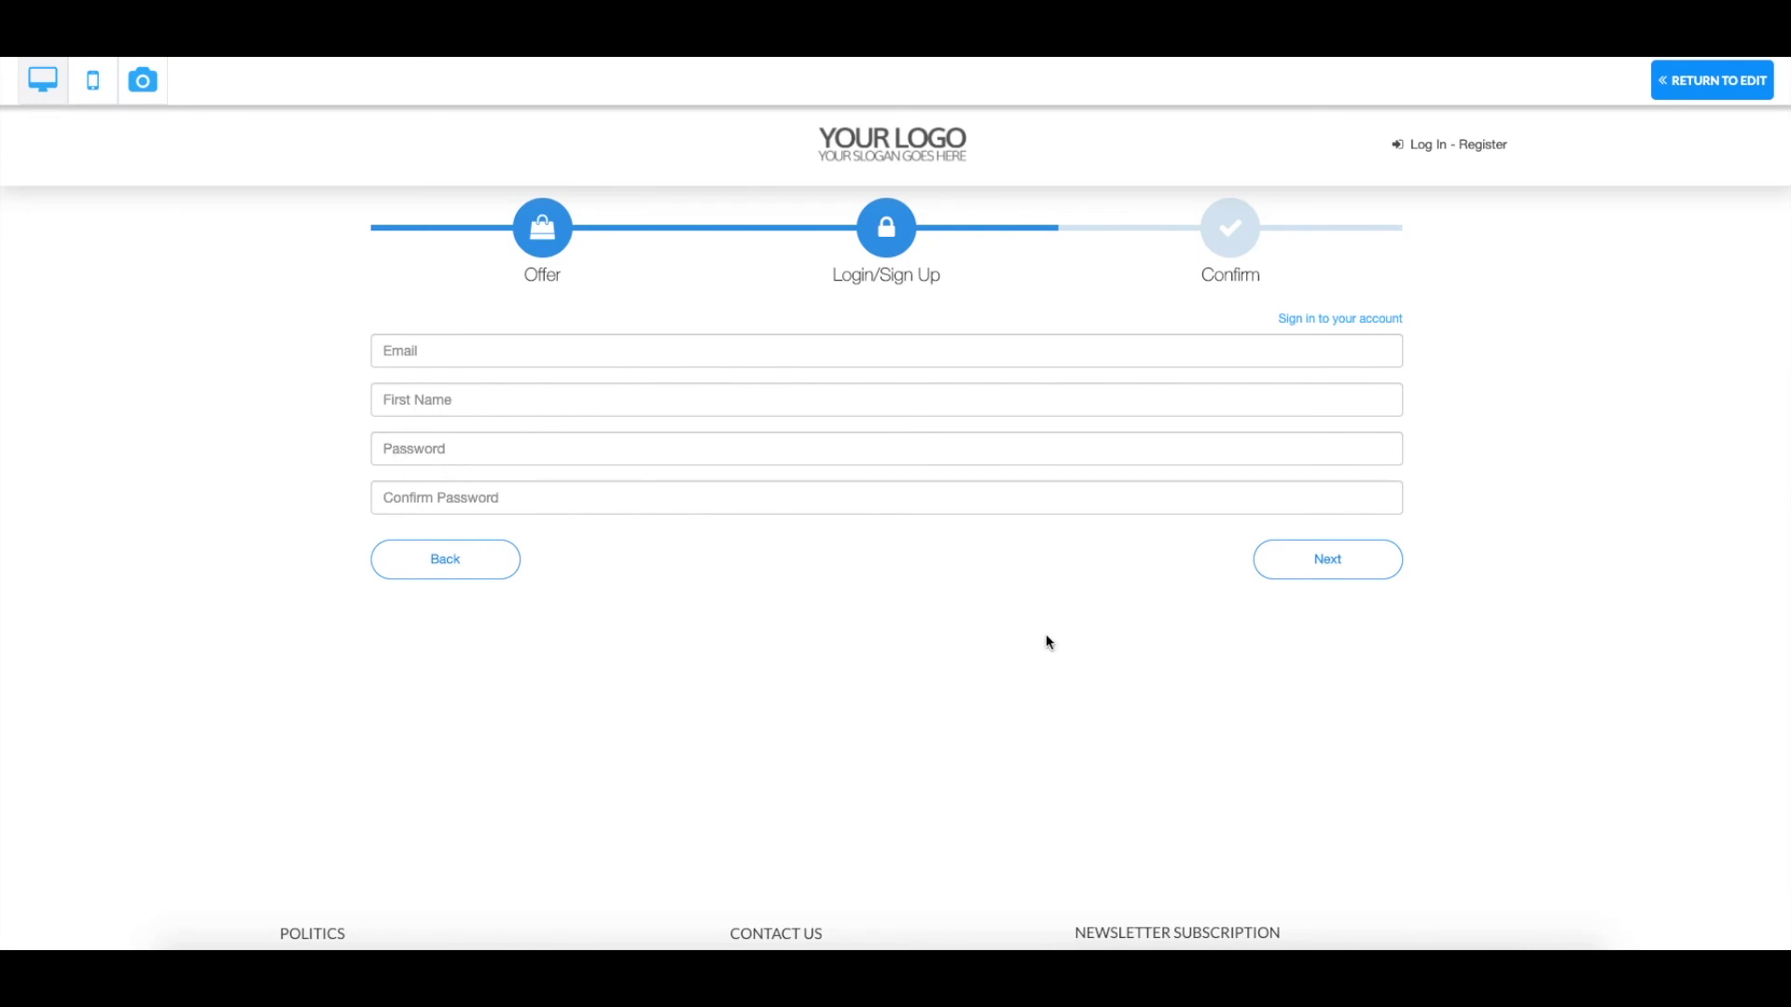
click(1358, 575)
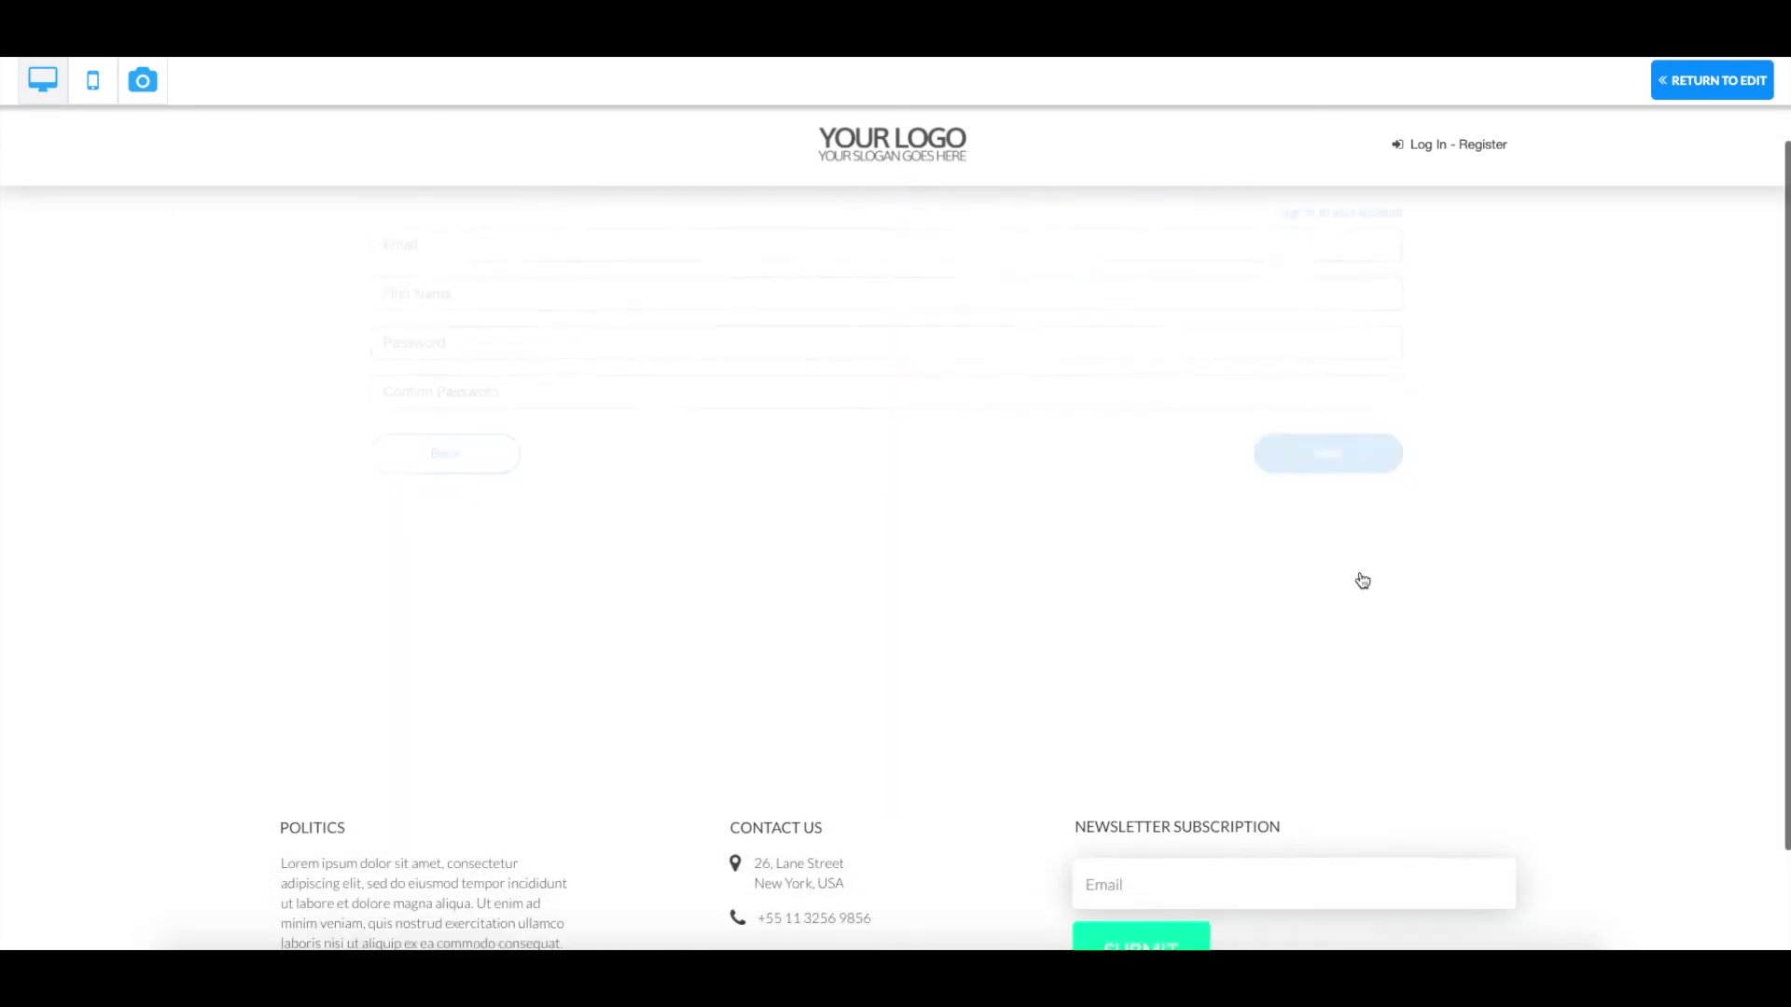
scroll(1042, 556, down, 1)
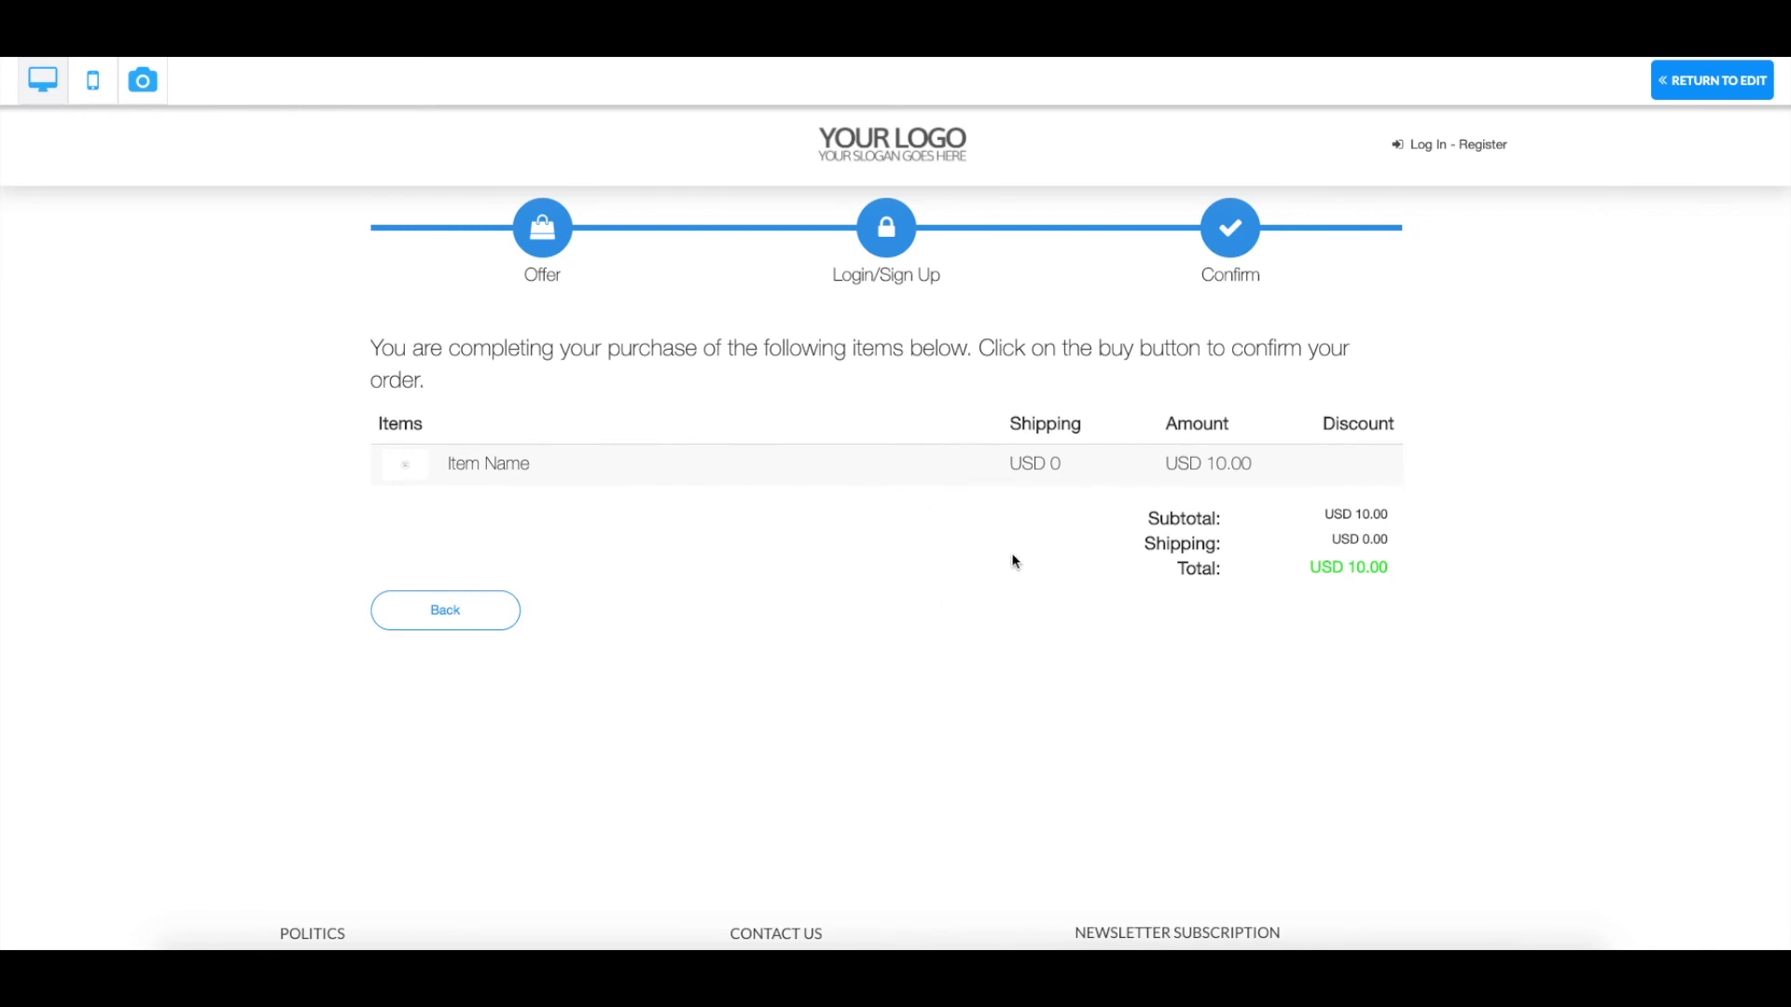
click(1685, 86)
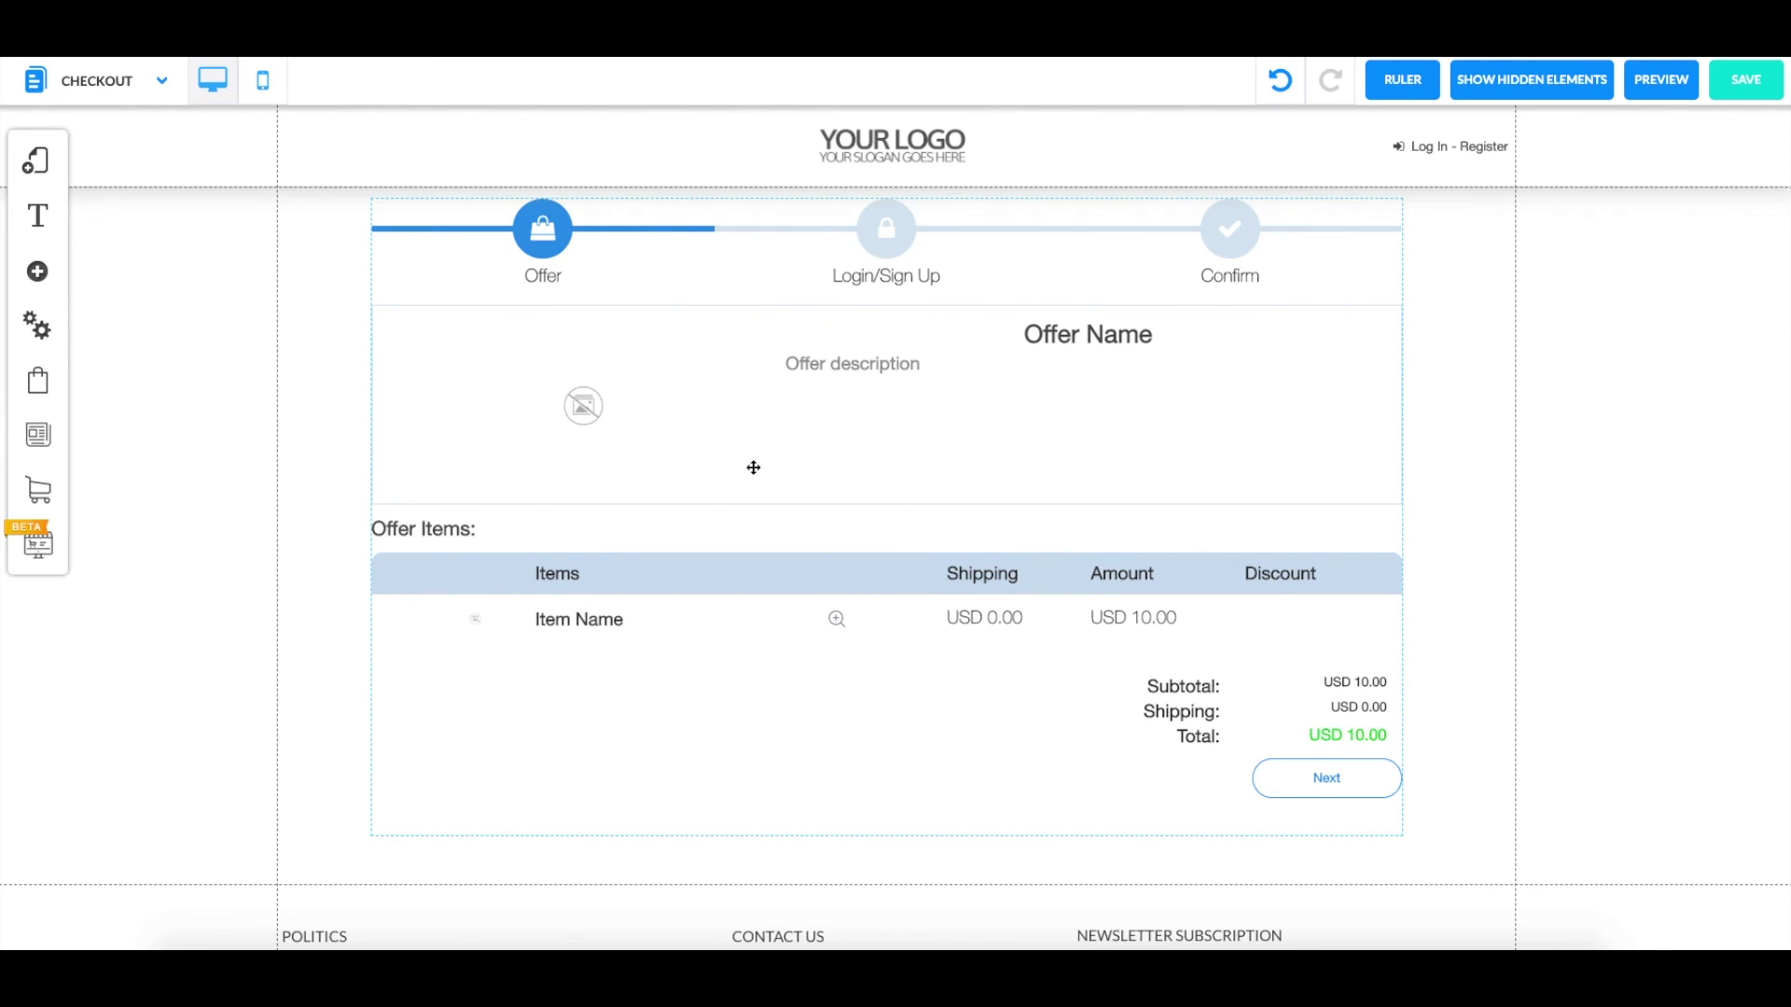
drag(754, 467, 1064, 503)
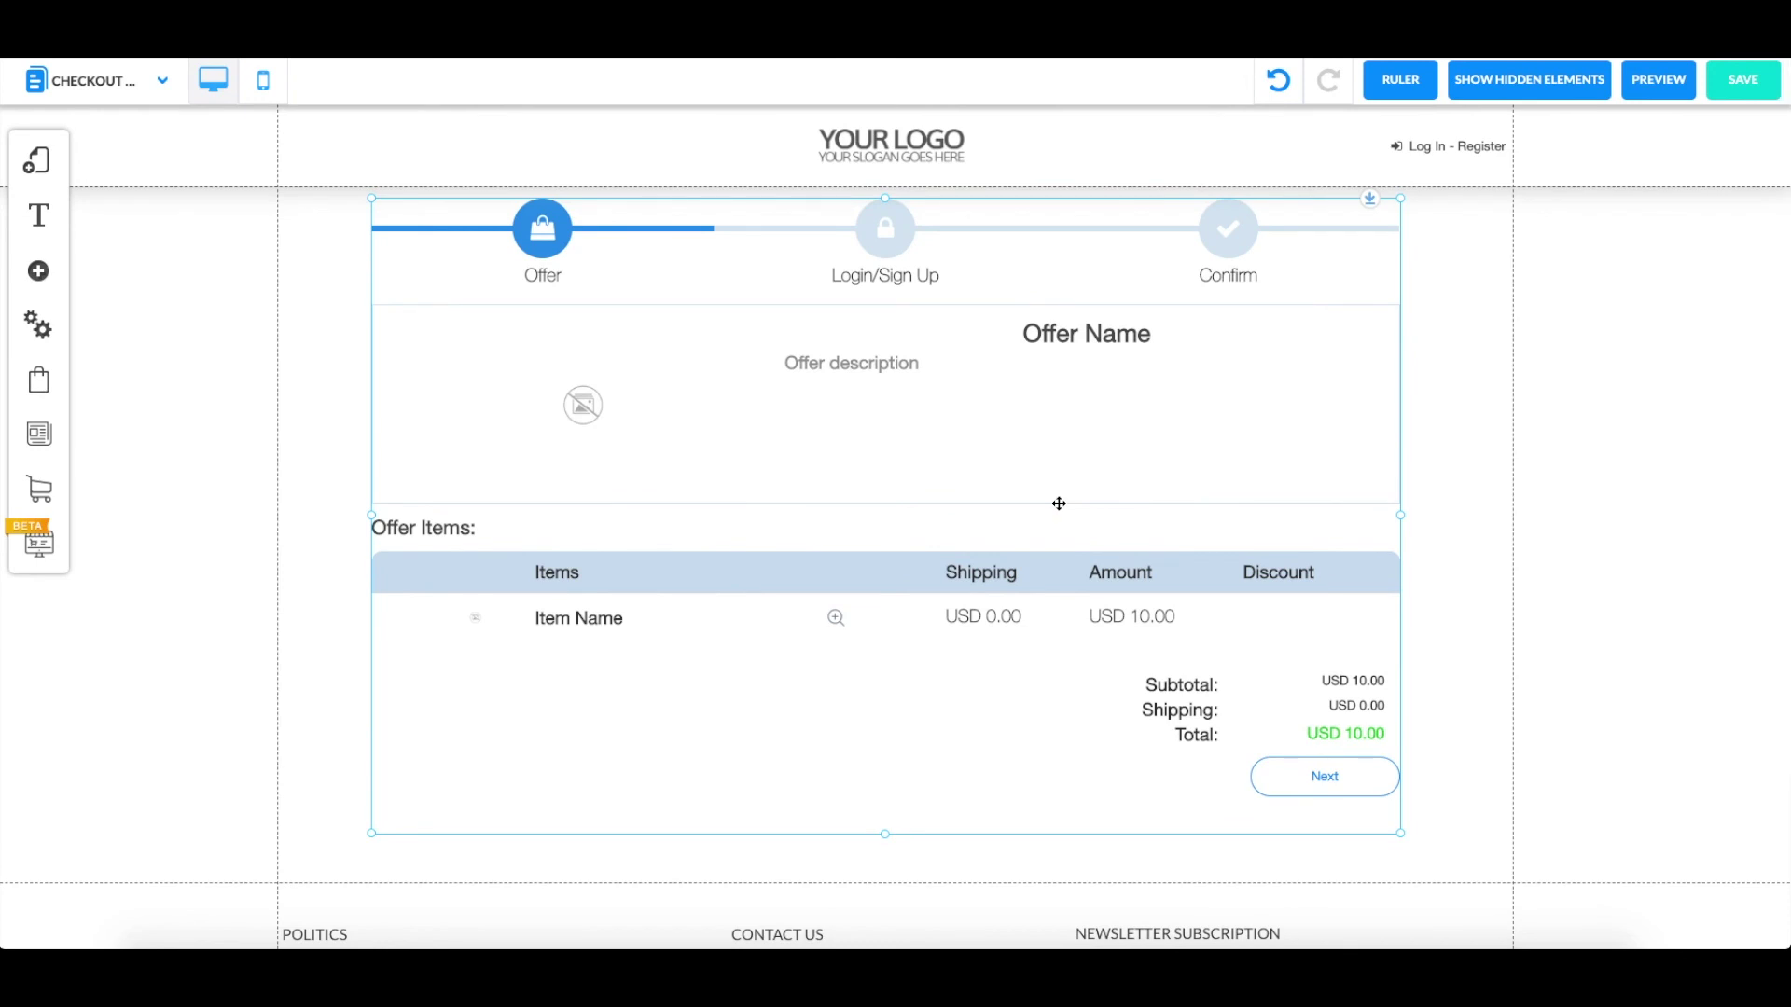